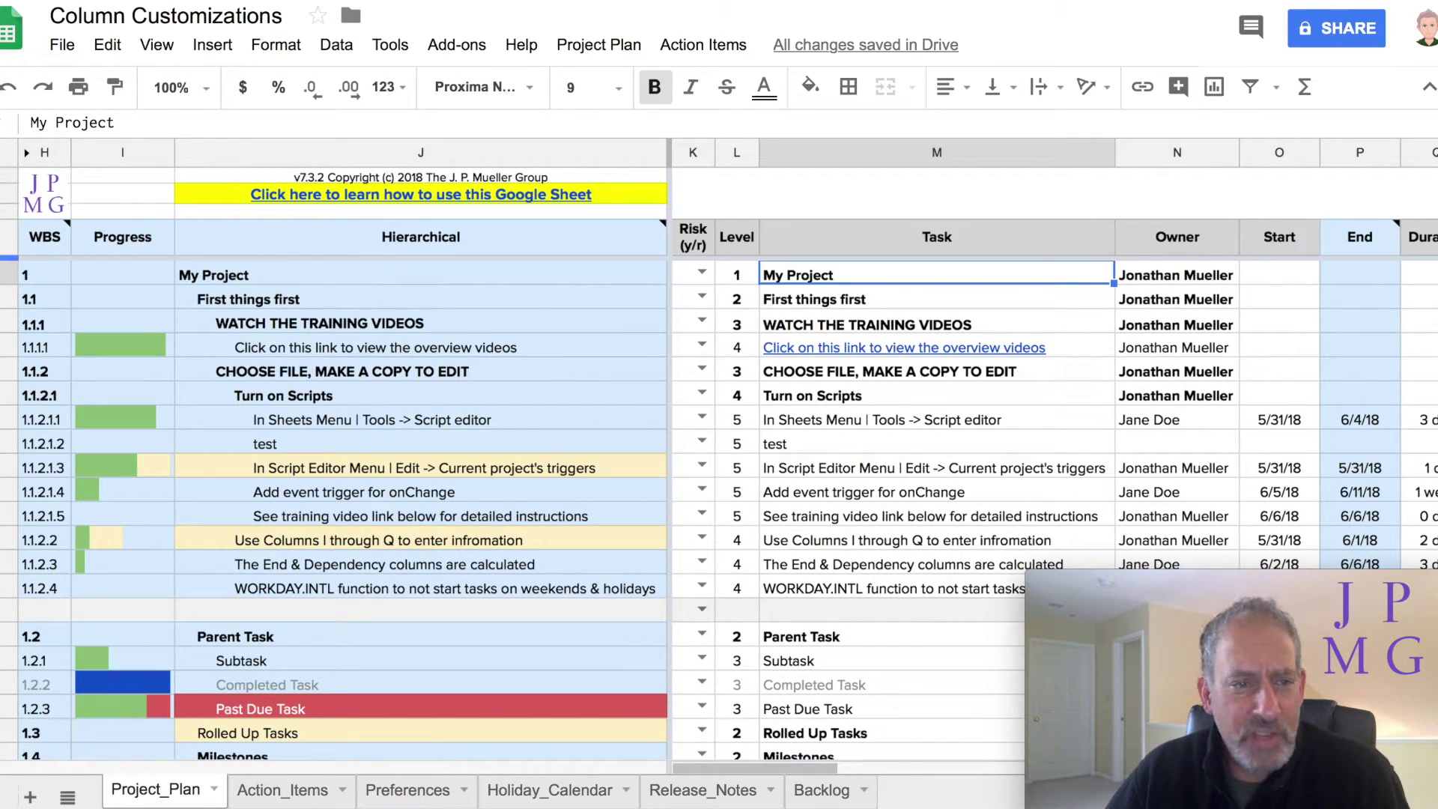
Step: Unhide row 6 and delete the Hierarchical array formula in J6
click(9, 257)
click(263, 276)
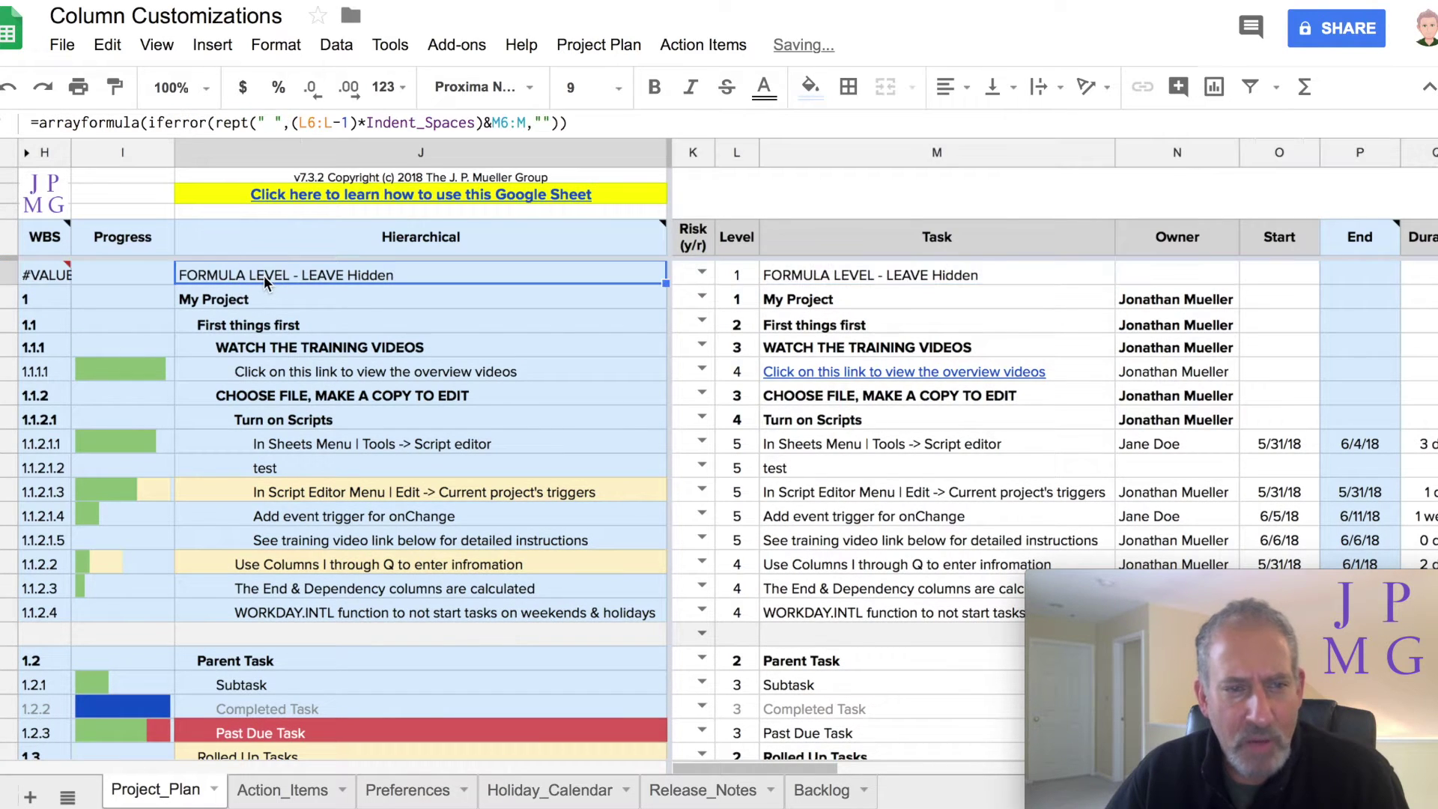
key(Delete)
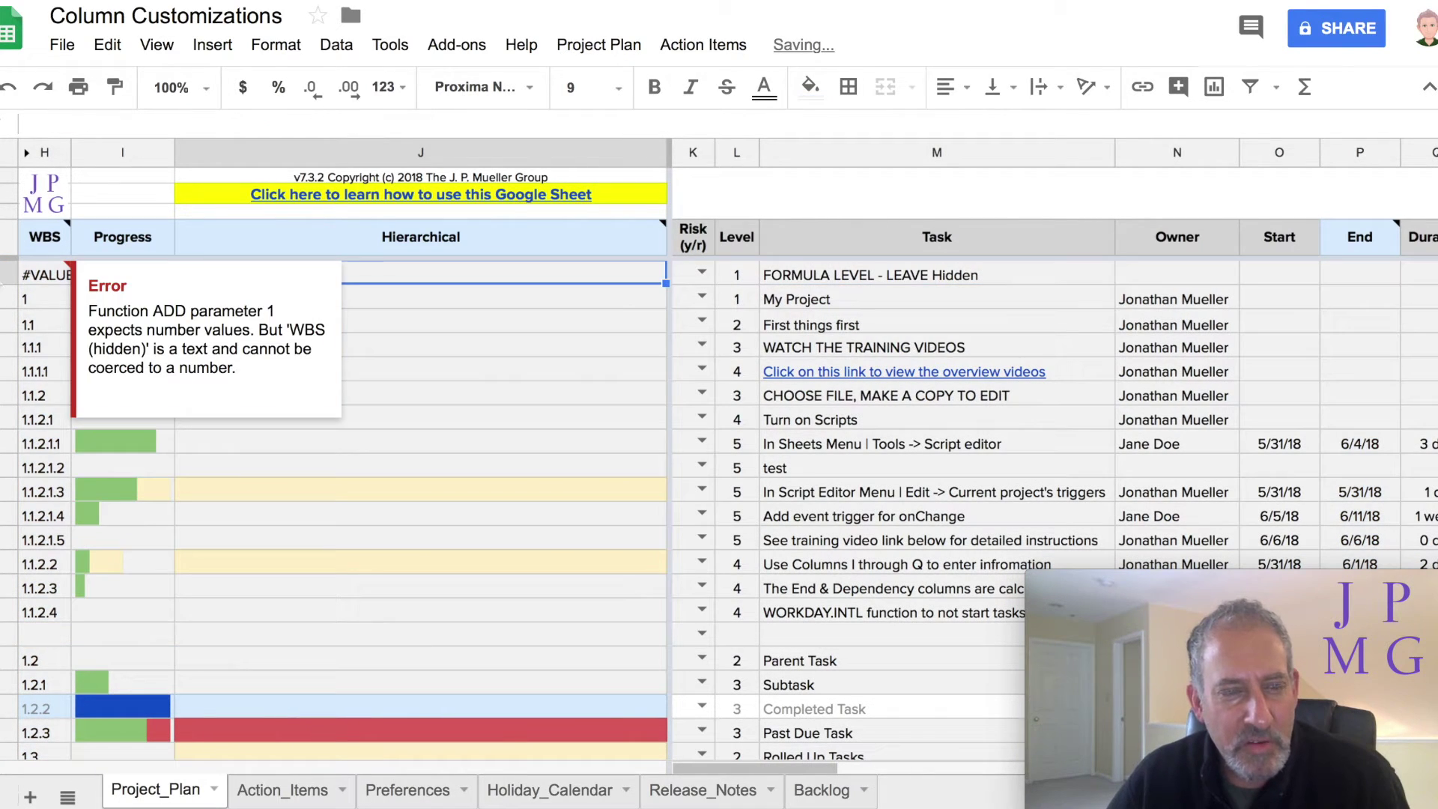
Step: Hide the formula row 6 again
key(super+z)
right_click(9, 275)
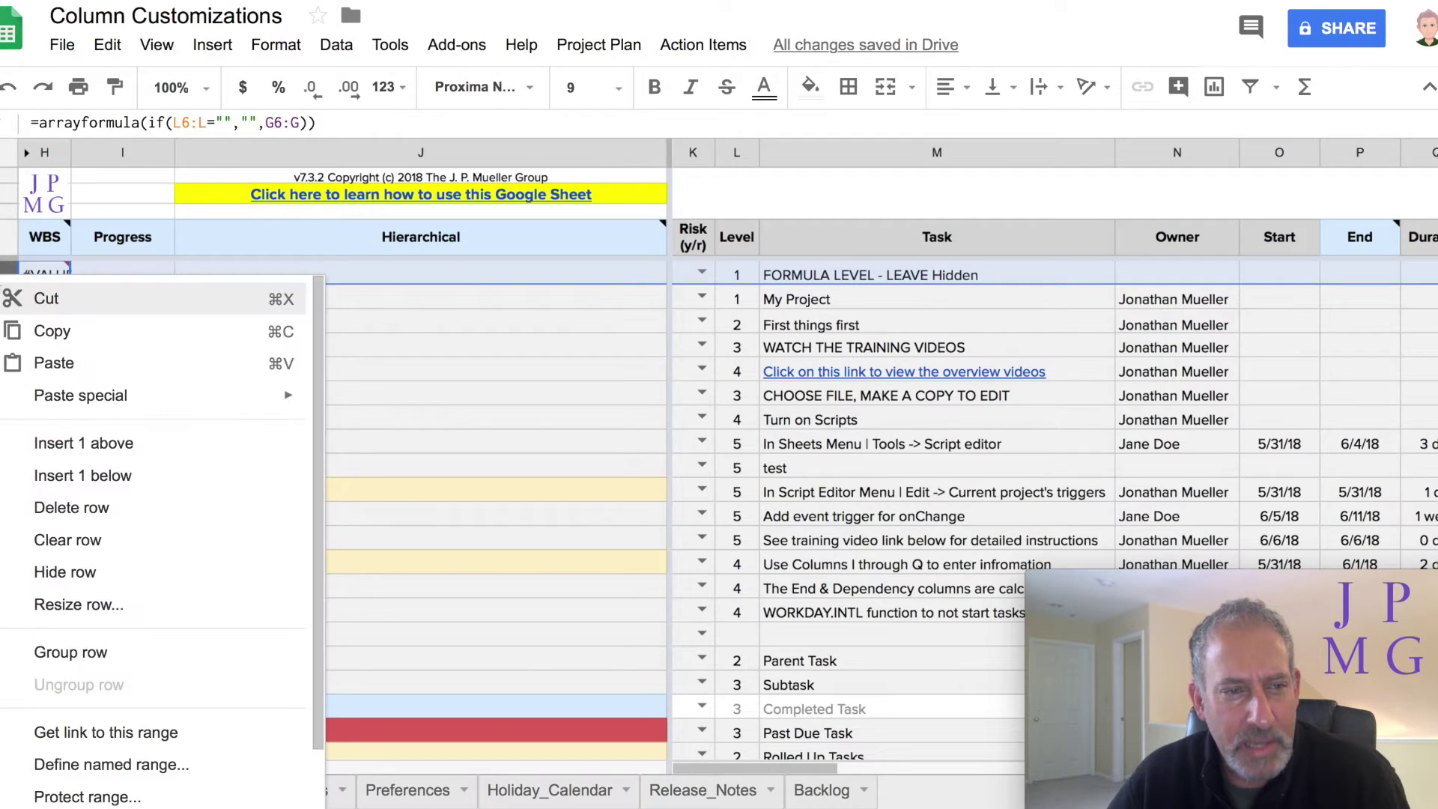
click(120, 574)
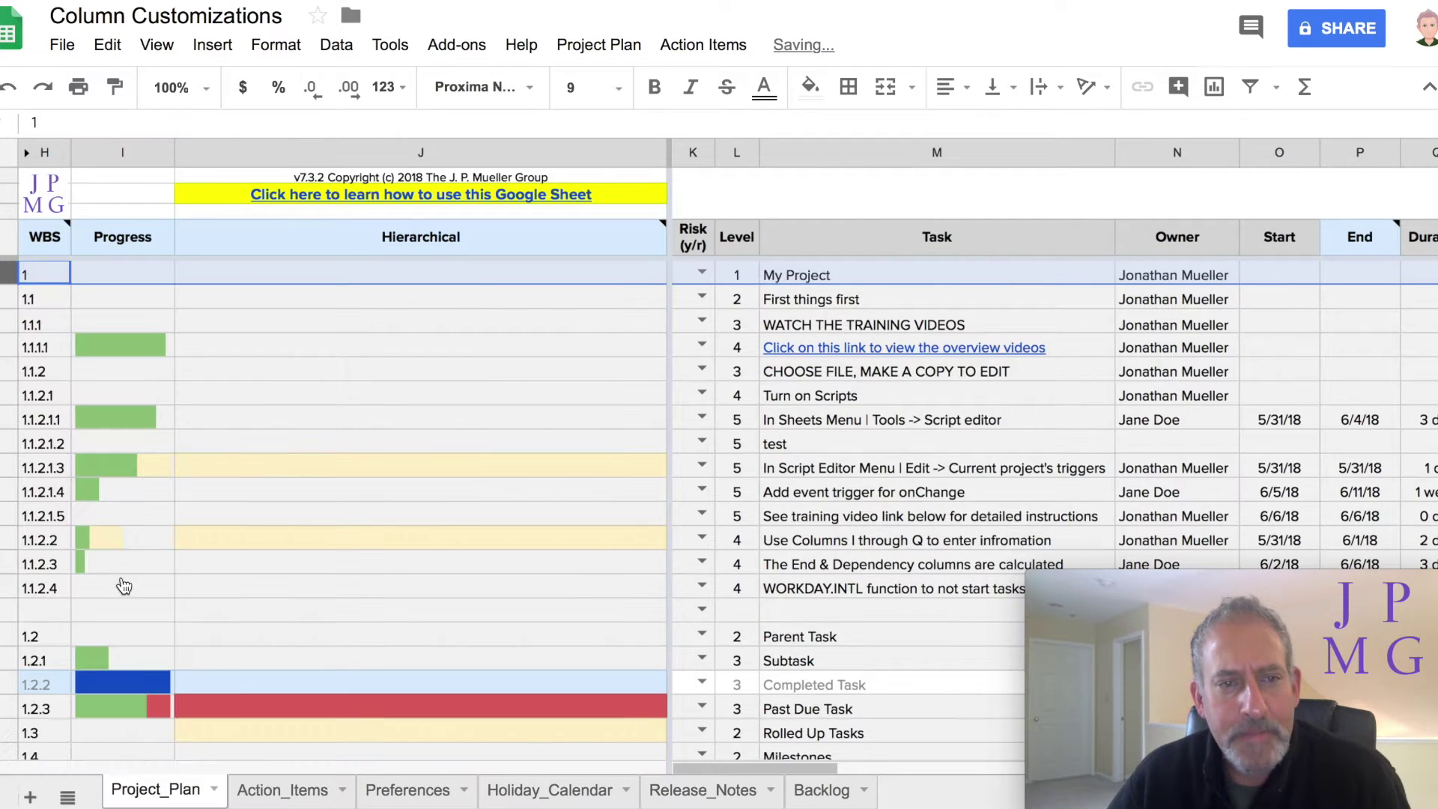
click(350, 300)
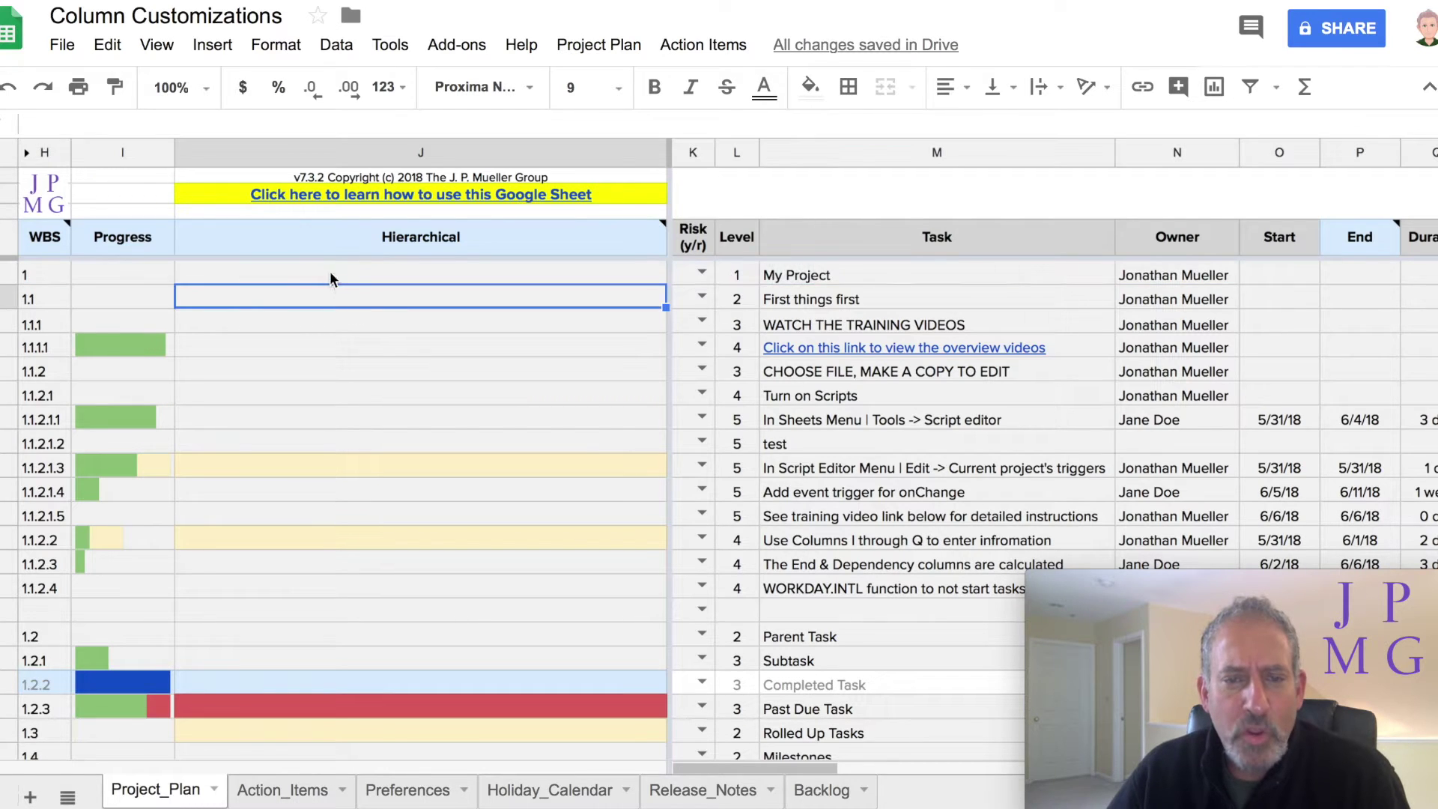
Step: Reference the Task column (=M7) in J7 and fill it down to row 1.1.2.1.5
click(327, 274)
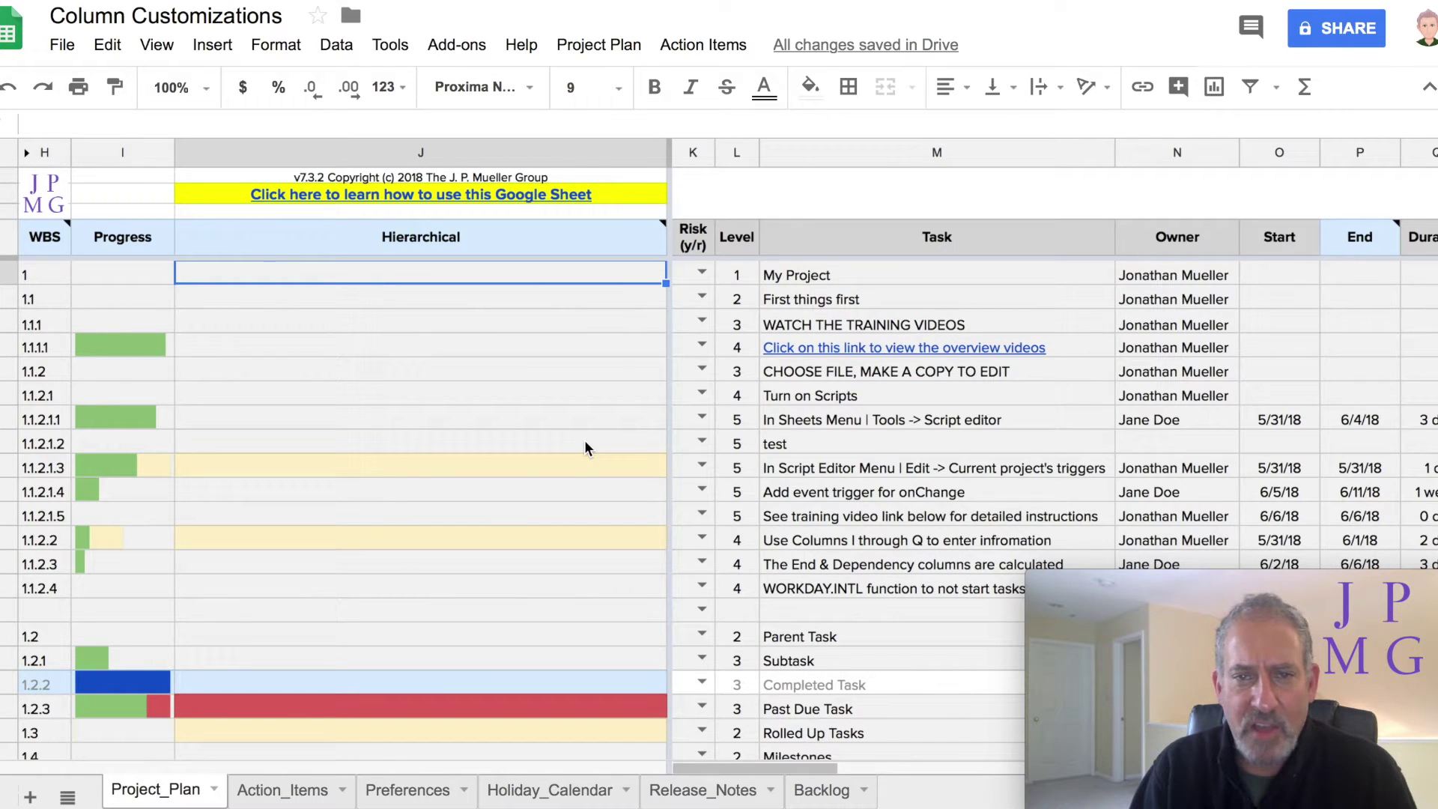
text(=)
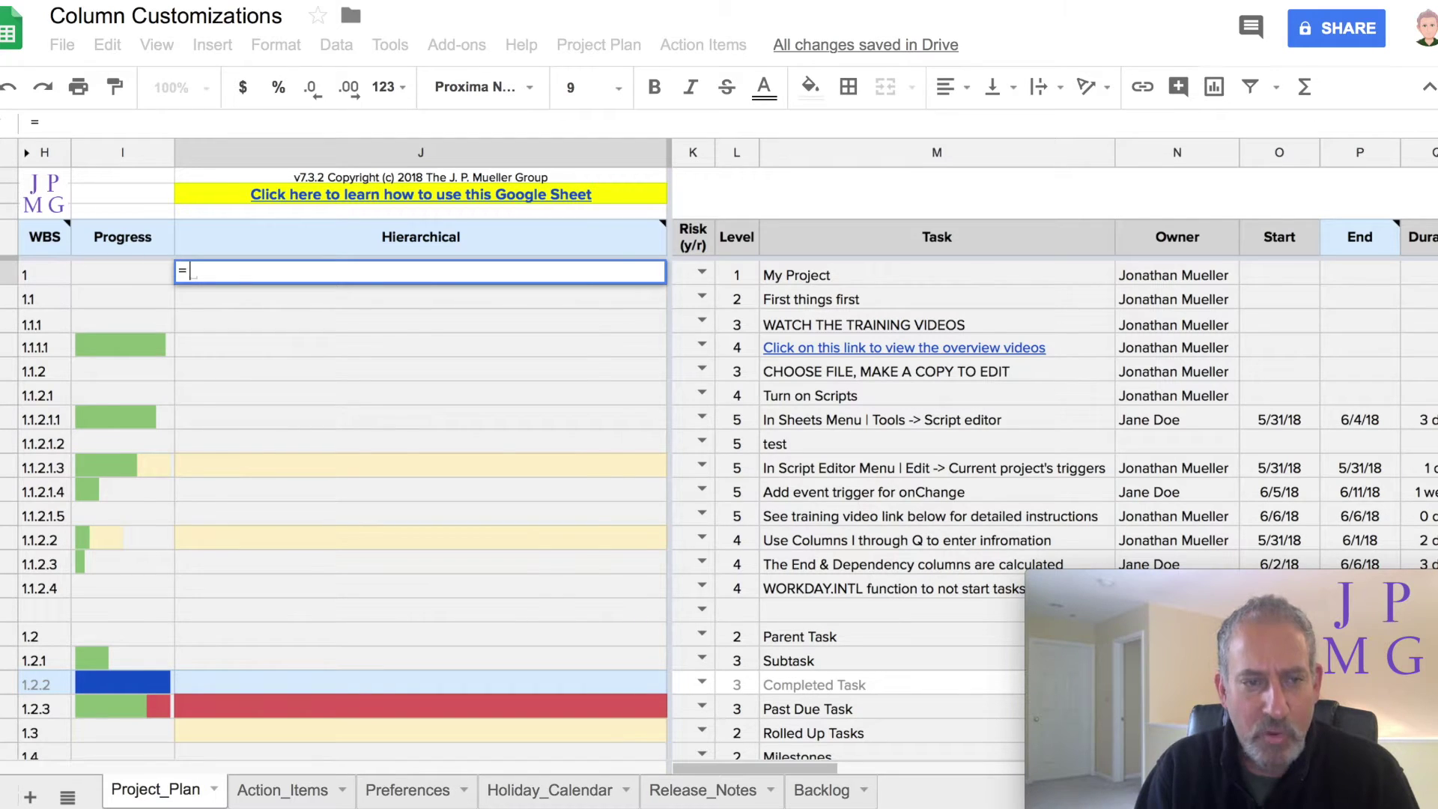
text(m)
text(5)
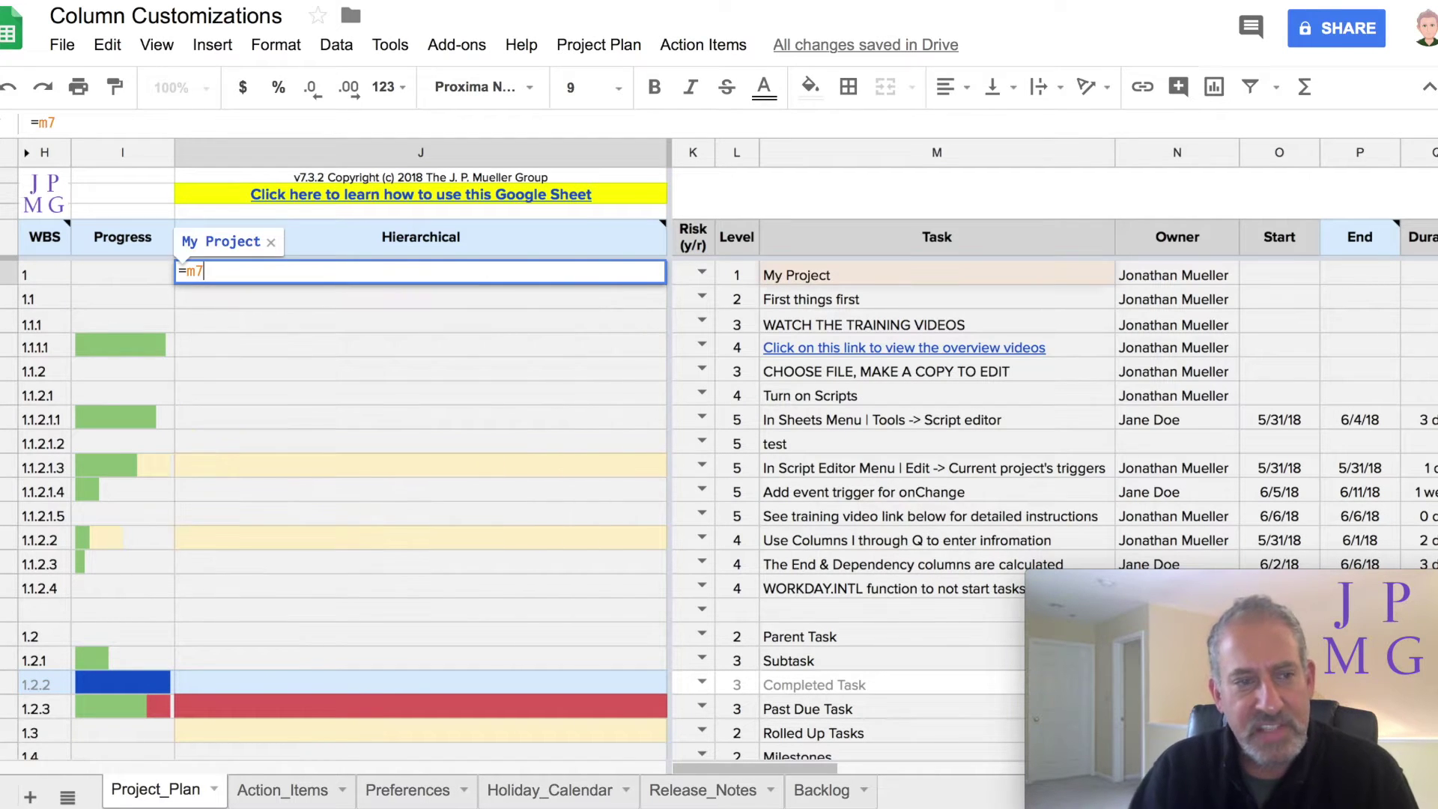
key(Return)
key(Up)
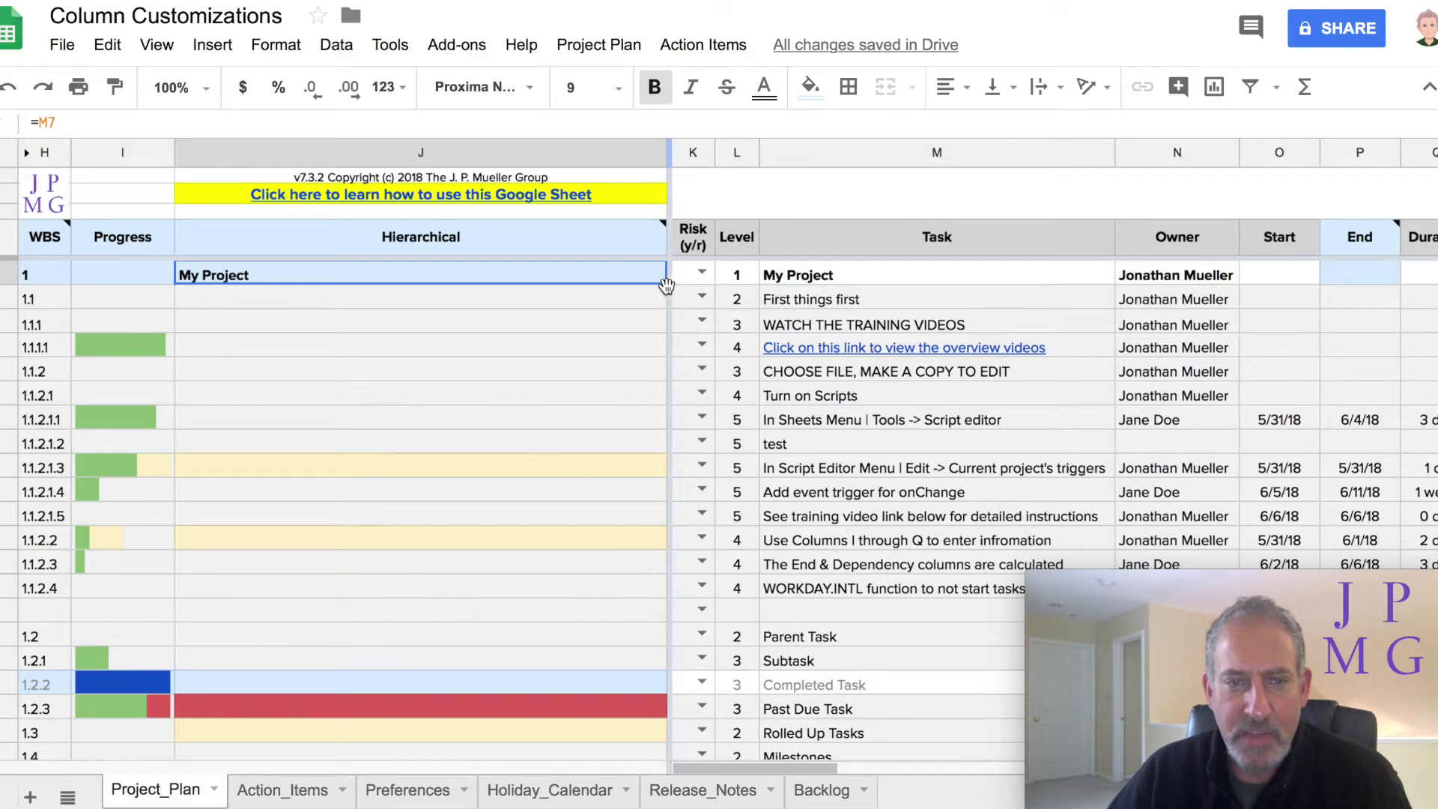
drag(665, 284, 682, 517)
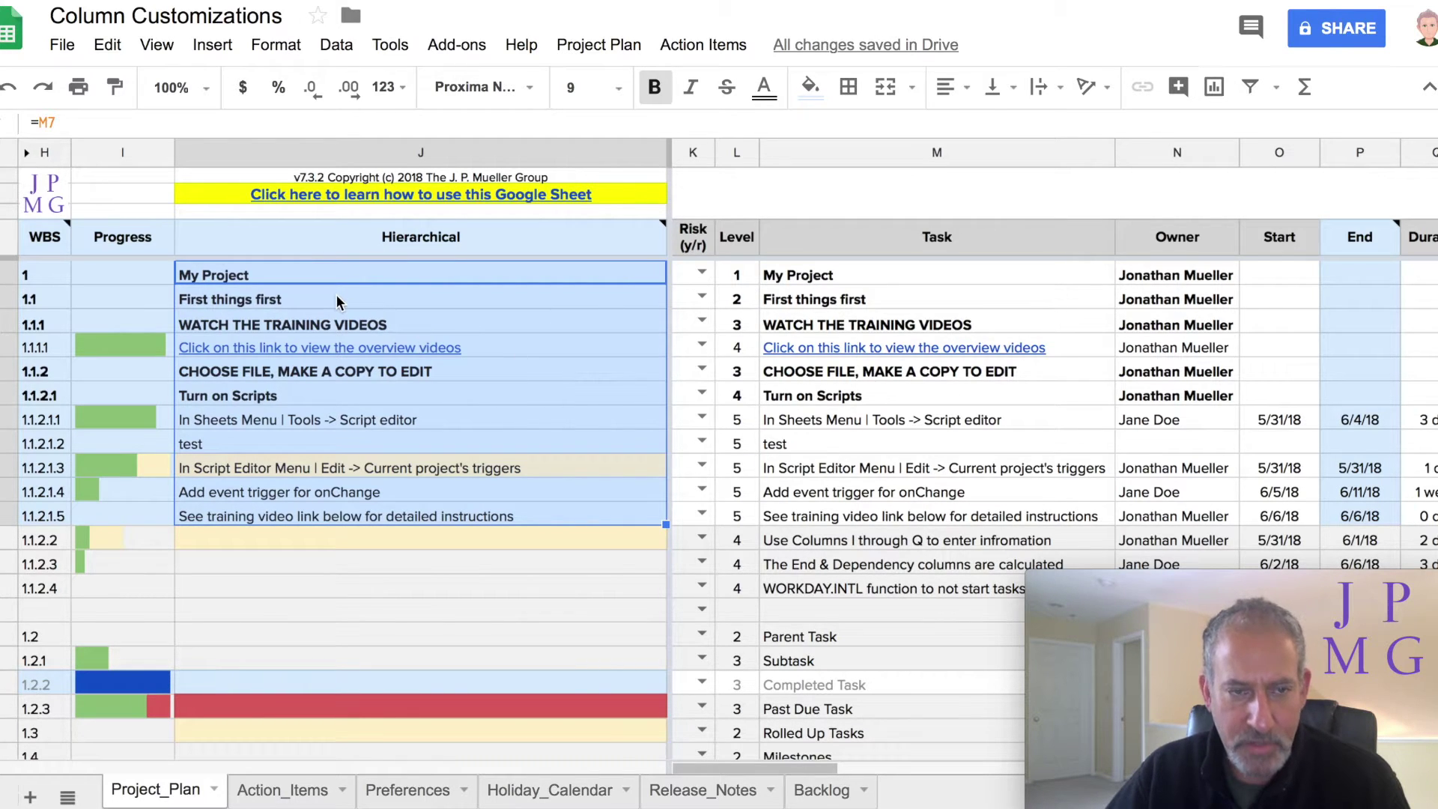
click(273, 276)
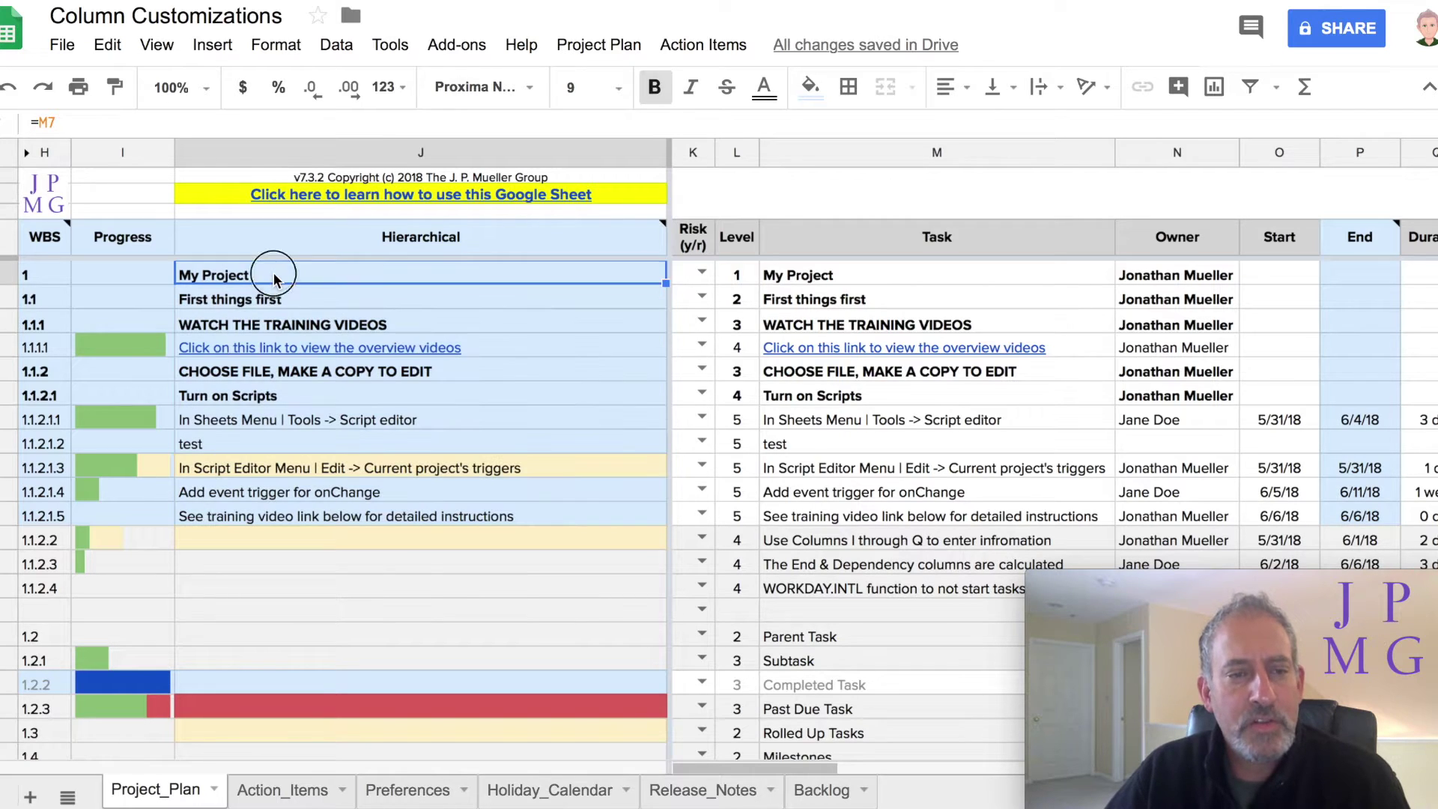
Step: Prefix J7's formula with leading spaces (=" "&M7) and fill it down to row 1.1.2.1.5
click(41, 122)
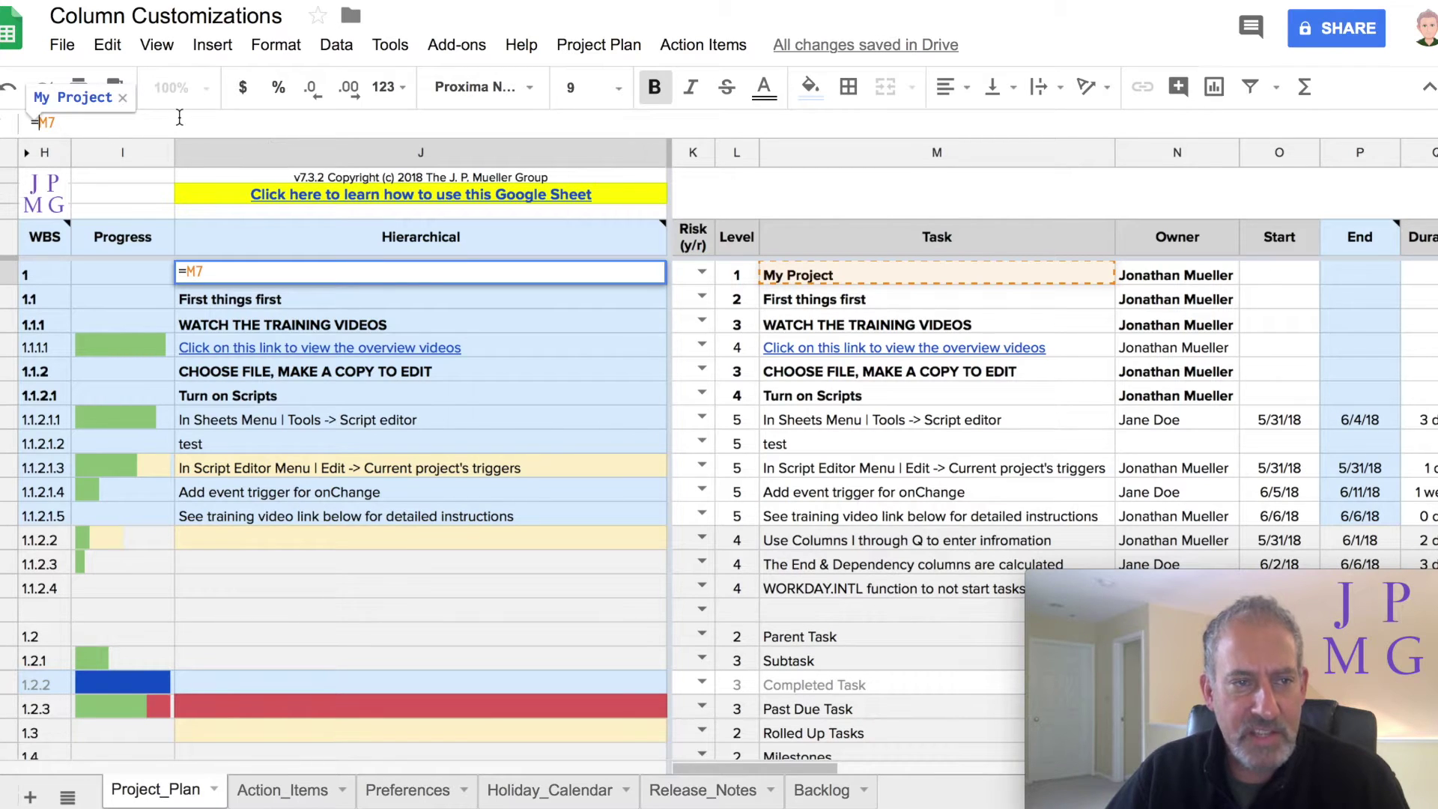
text(")
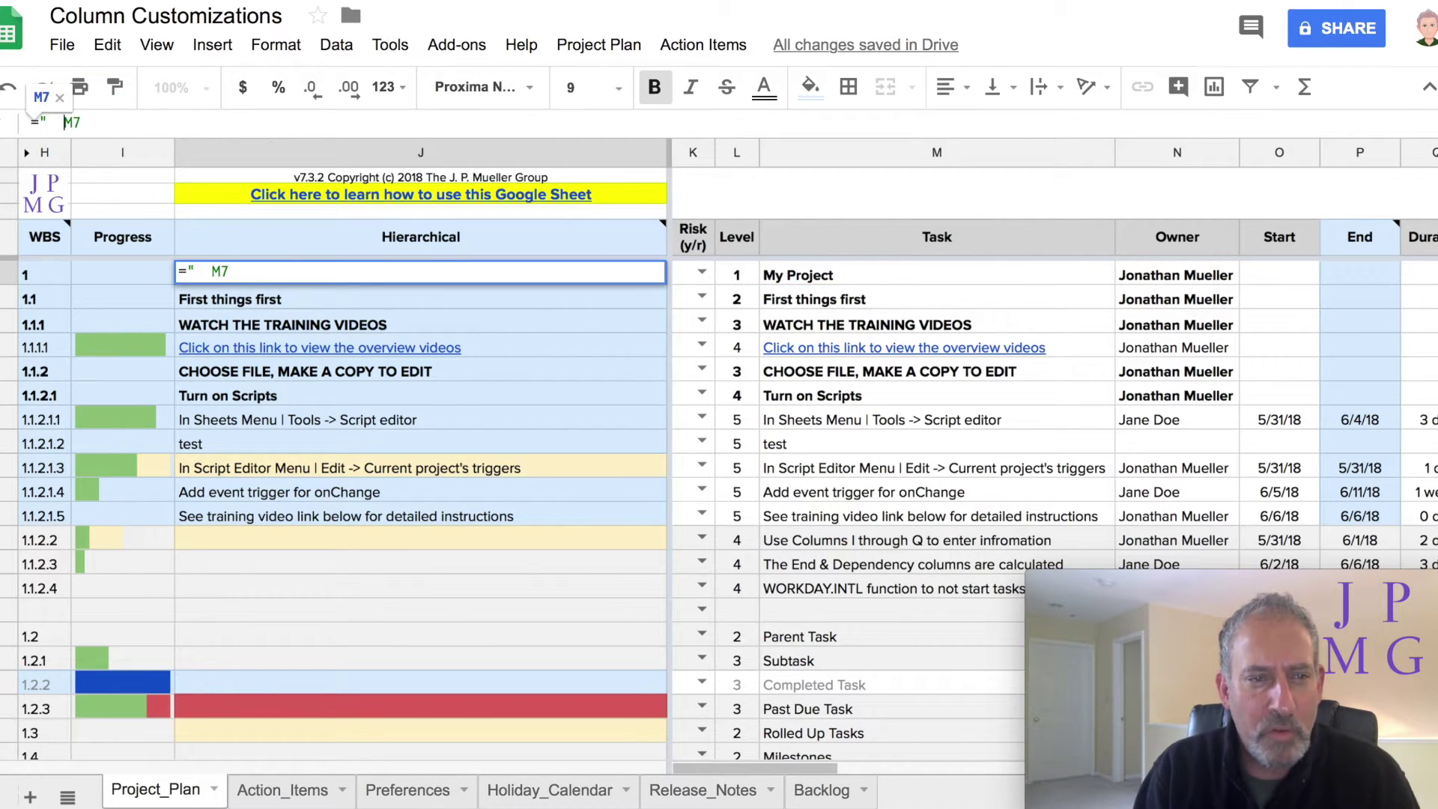
text(            ")
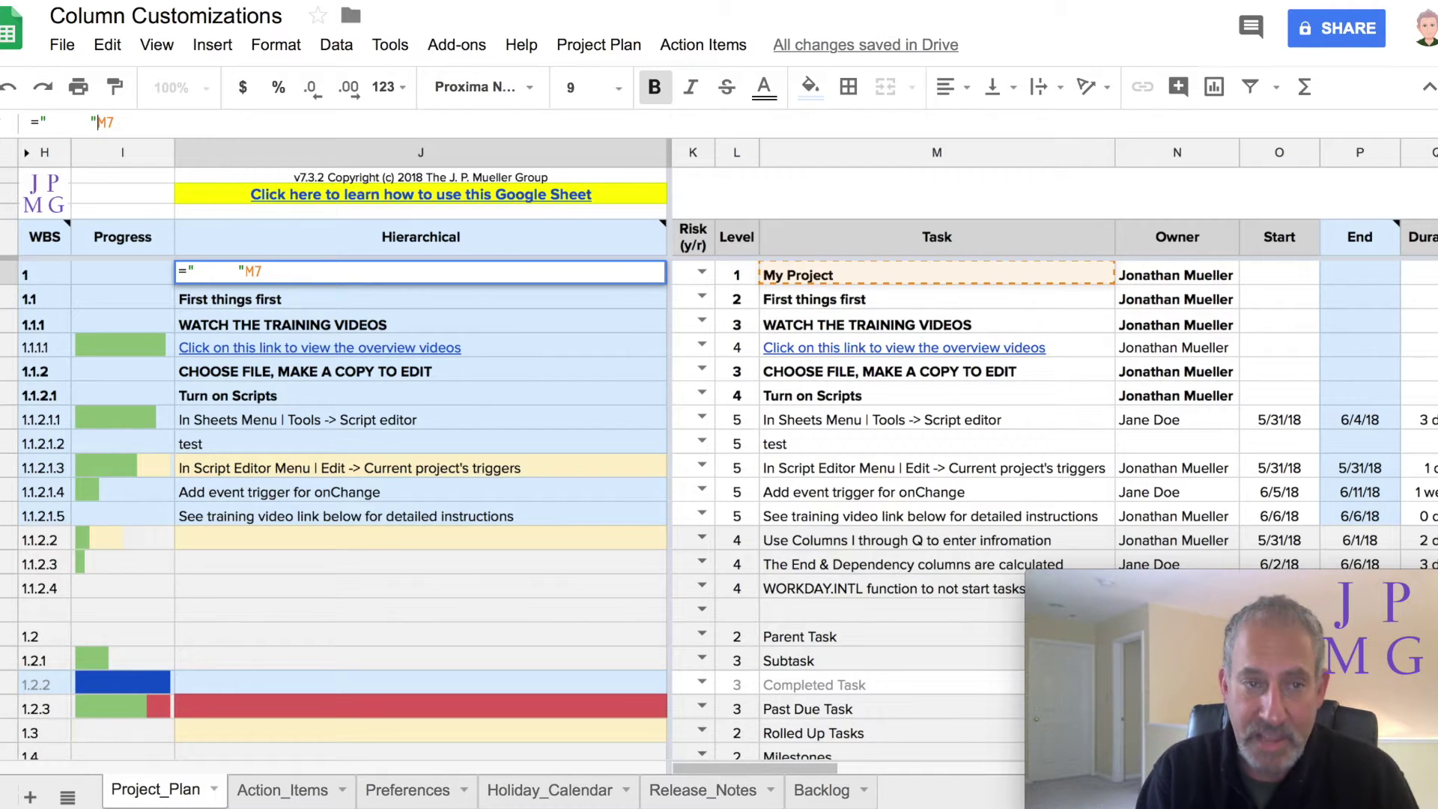
text(&)
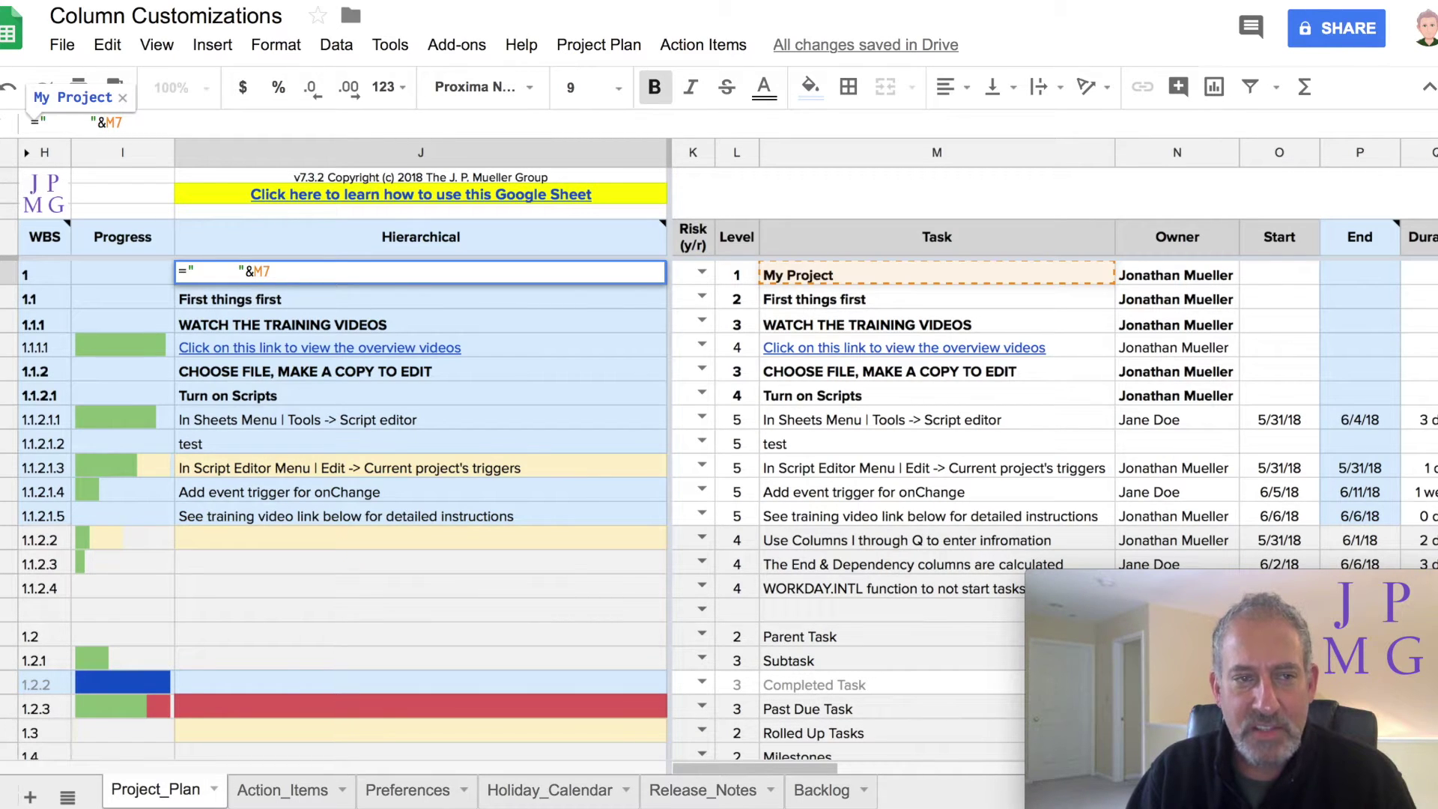
key(Return)
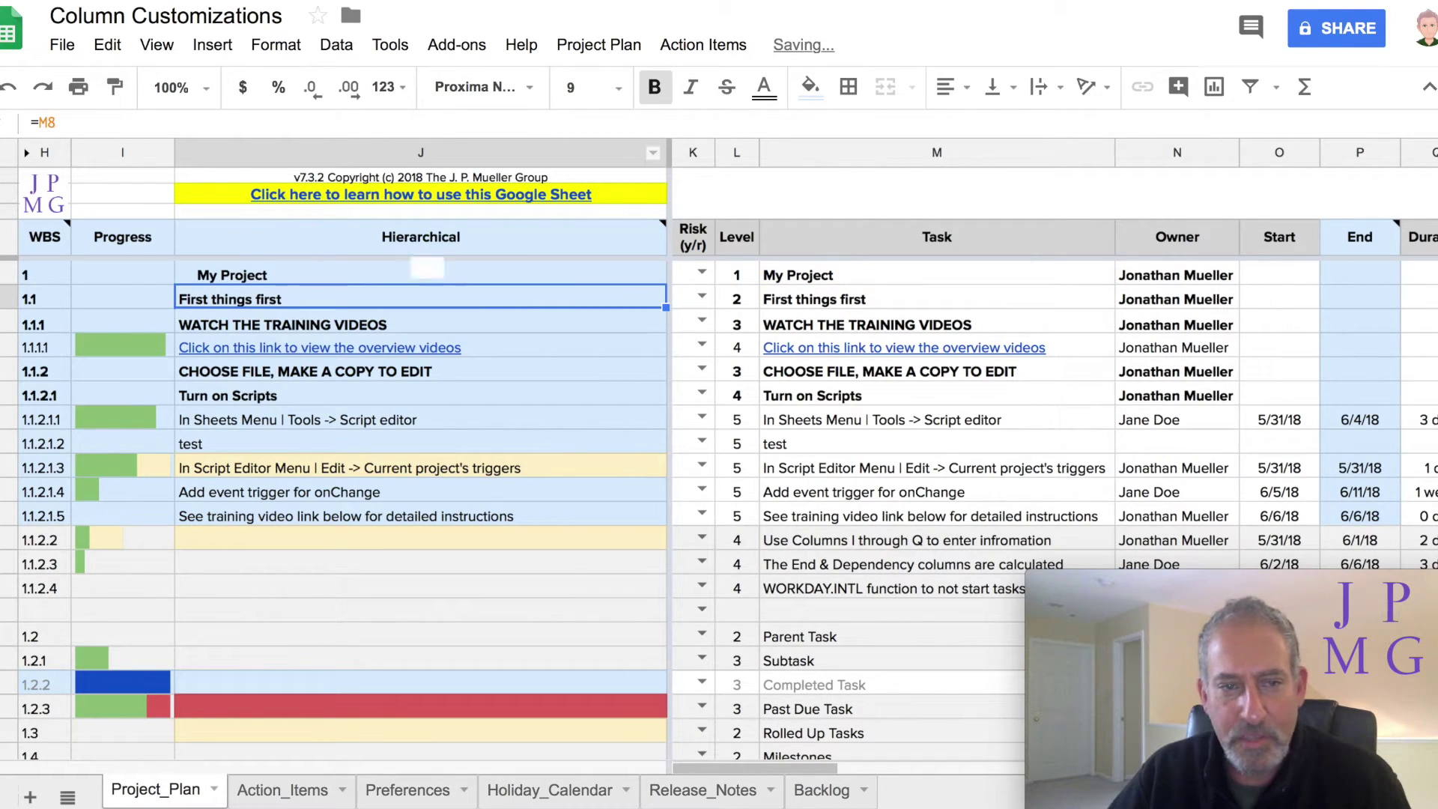
click(435, 269)
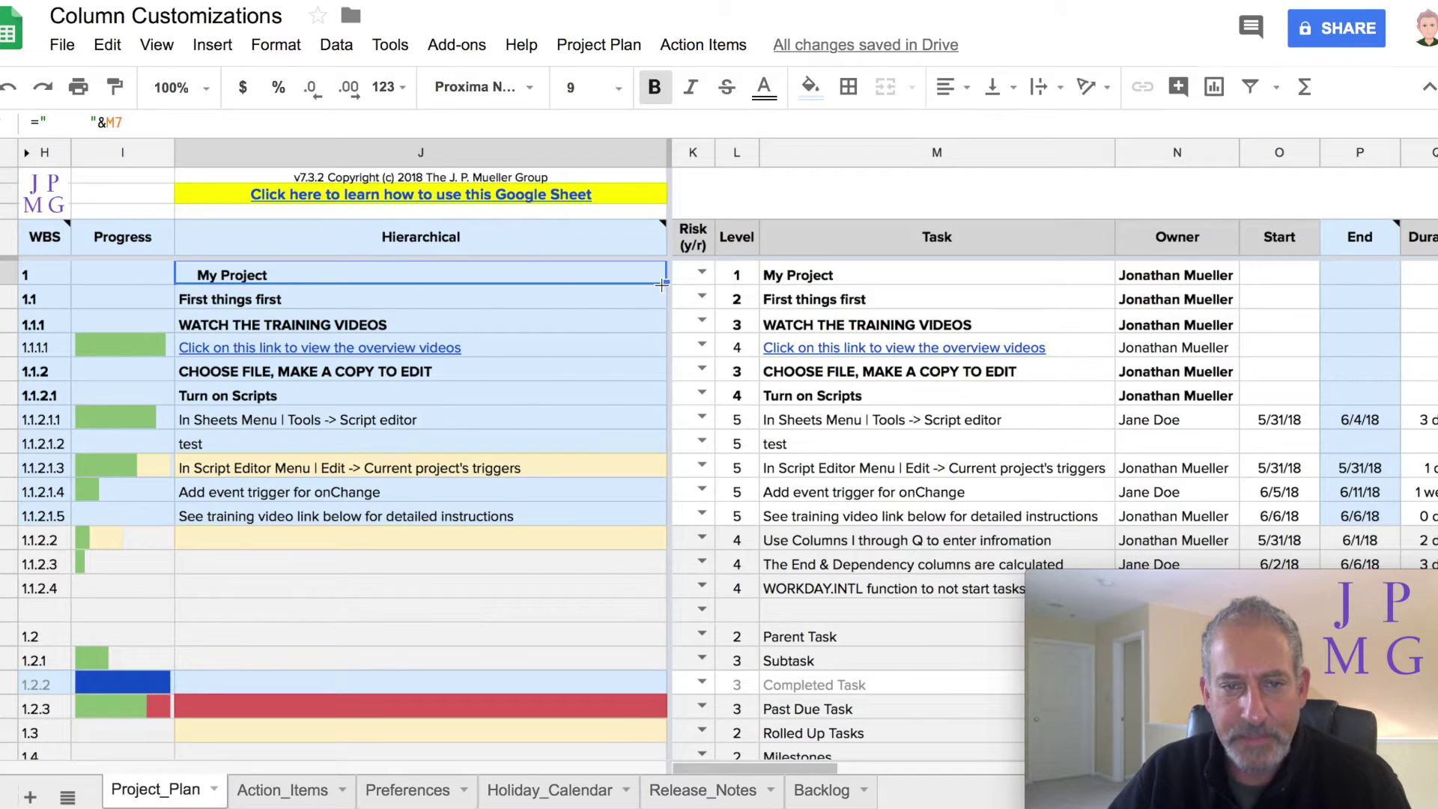
drag(658, 280, 658, 514)
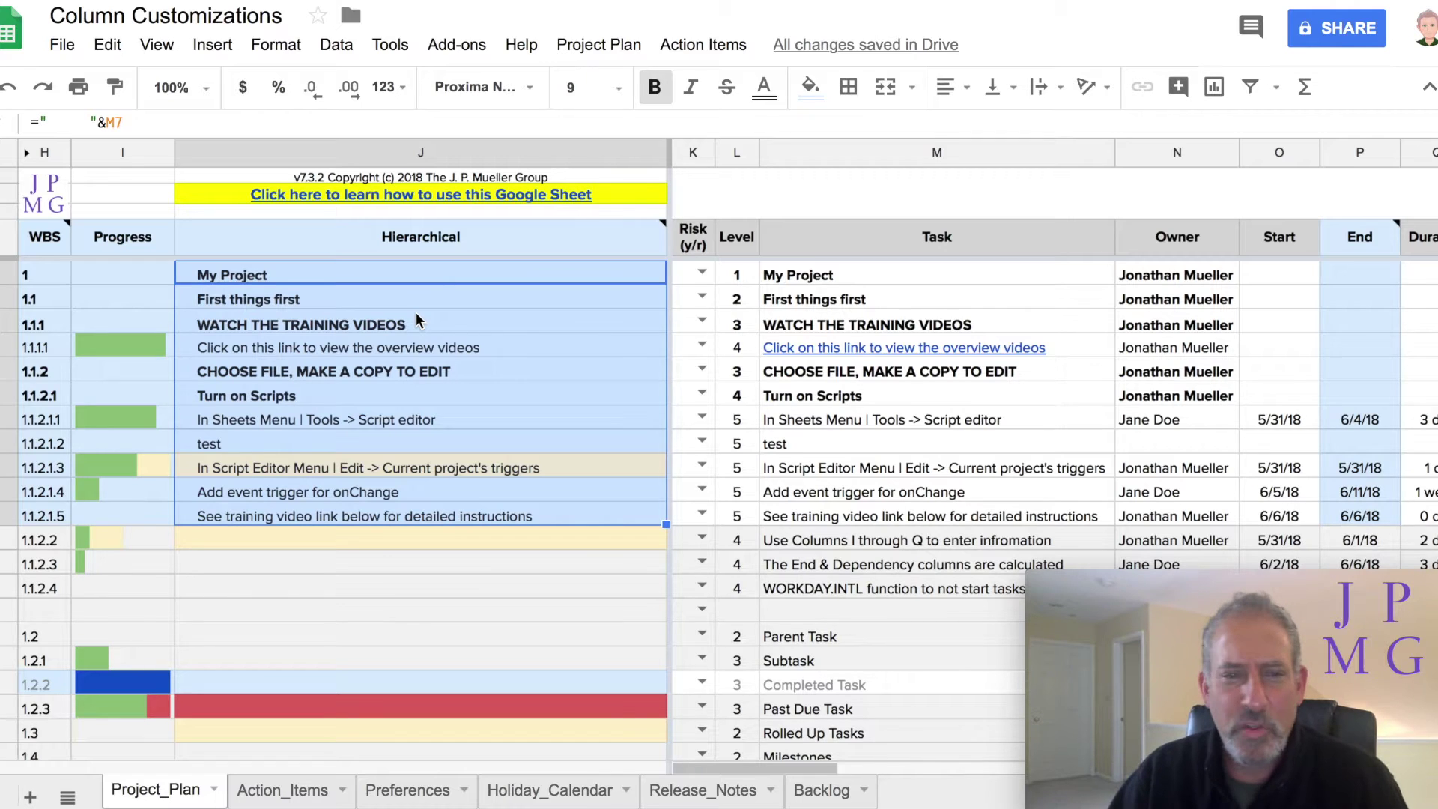
Step: Enter =L7-1 in J7 and fill it down to row 1.1.2.3
text(=)
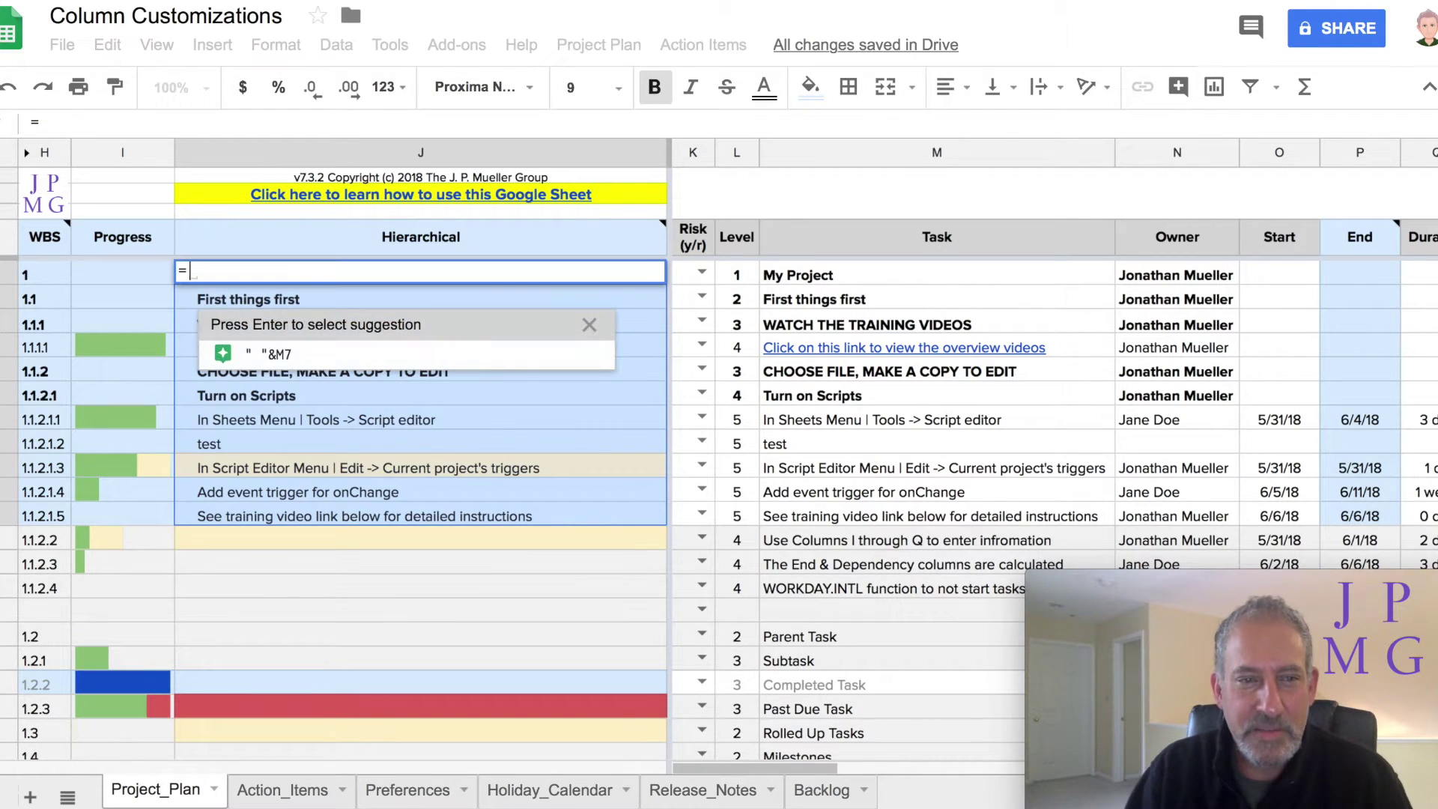
text(17)
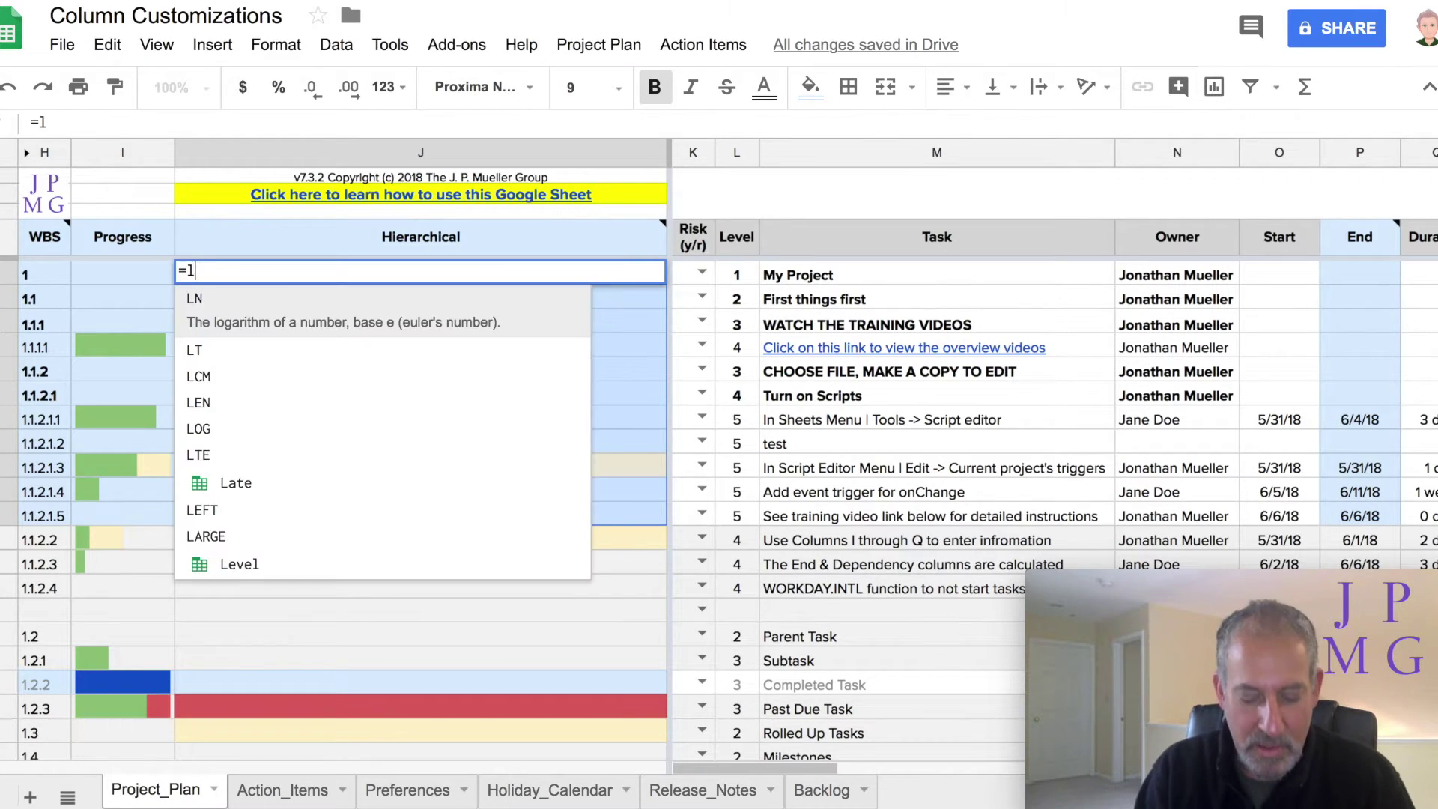
text(-1)
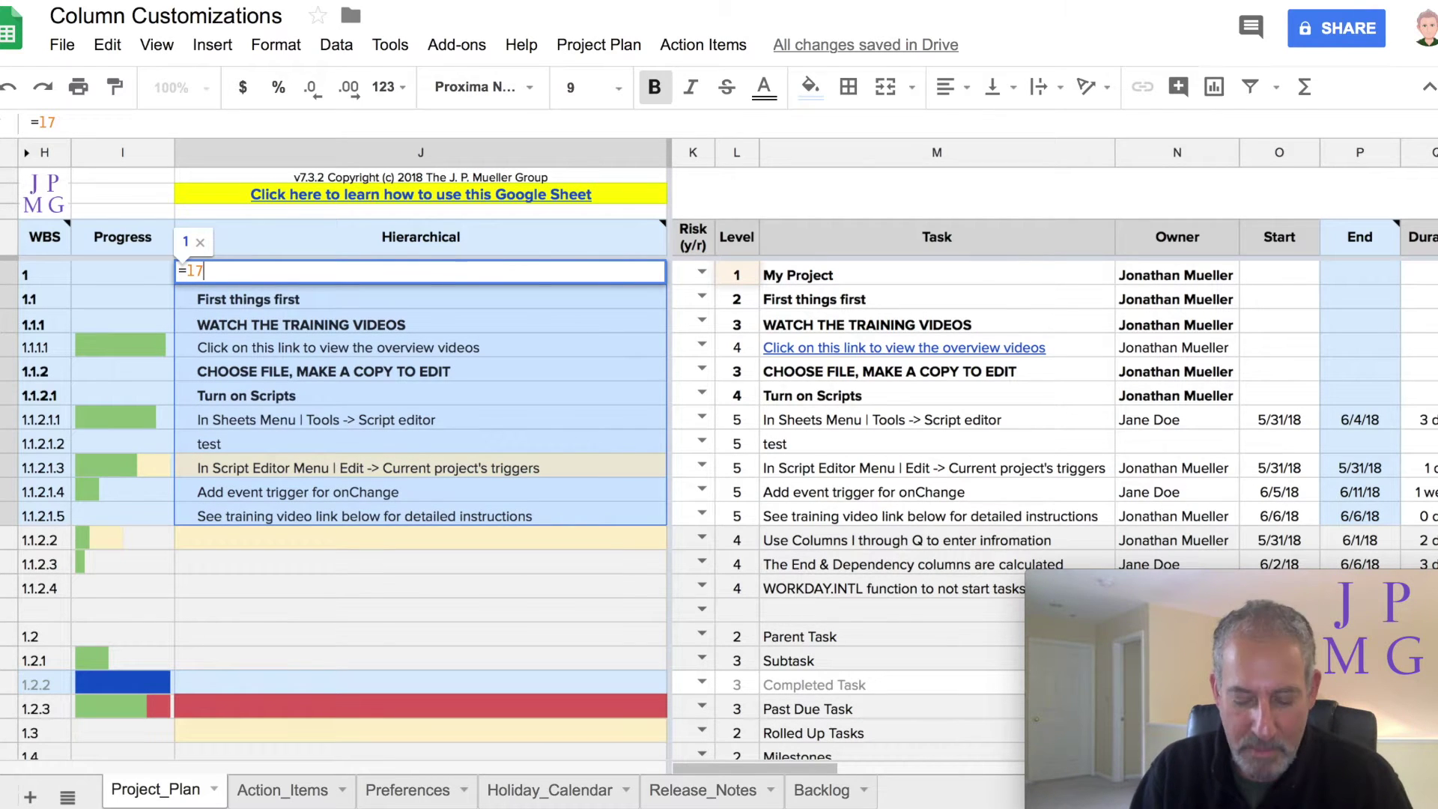
key(Return)
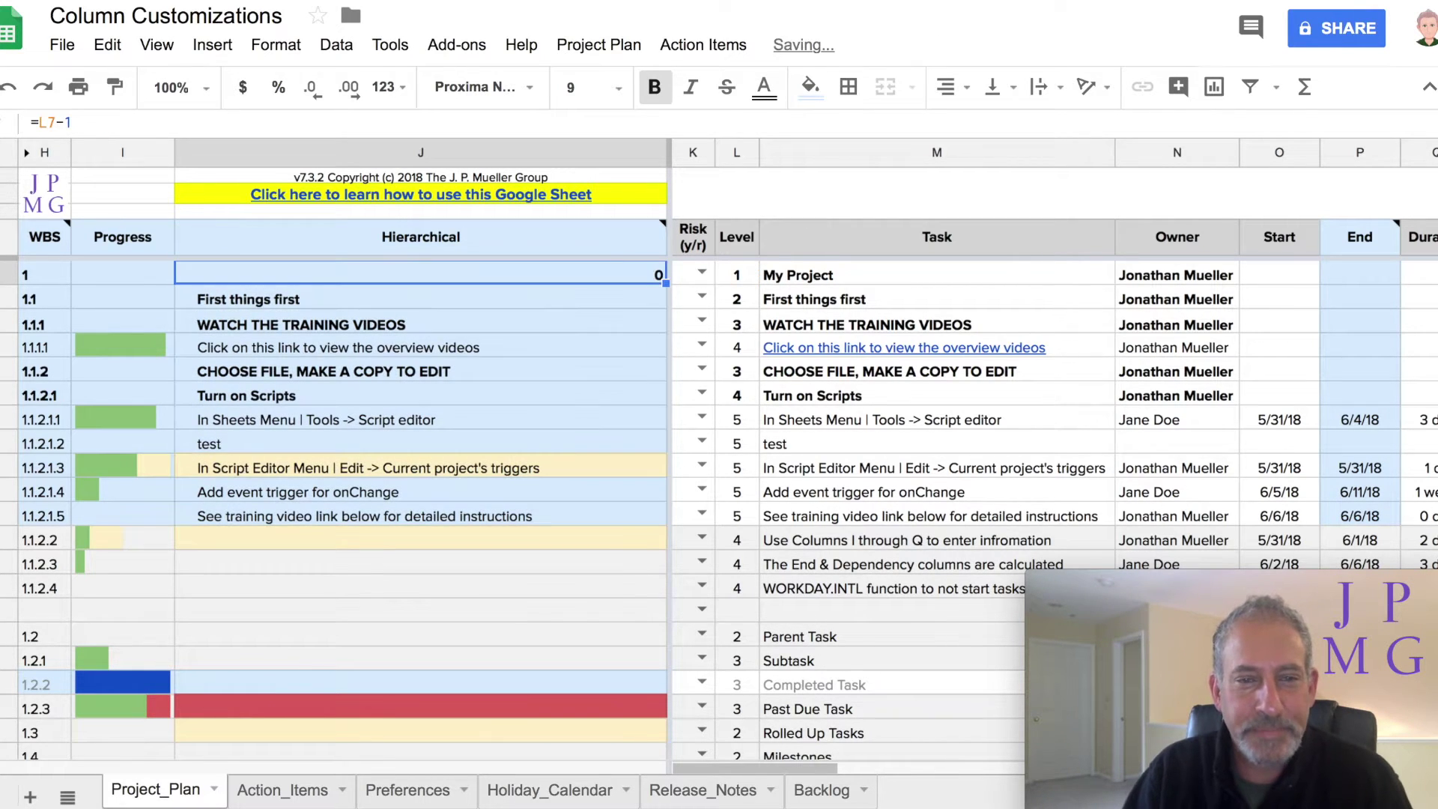
drag(666, 283, 649, 564)
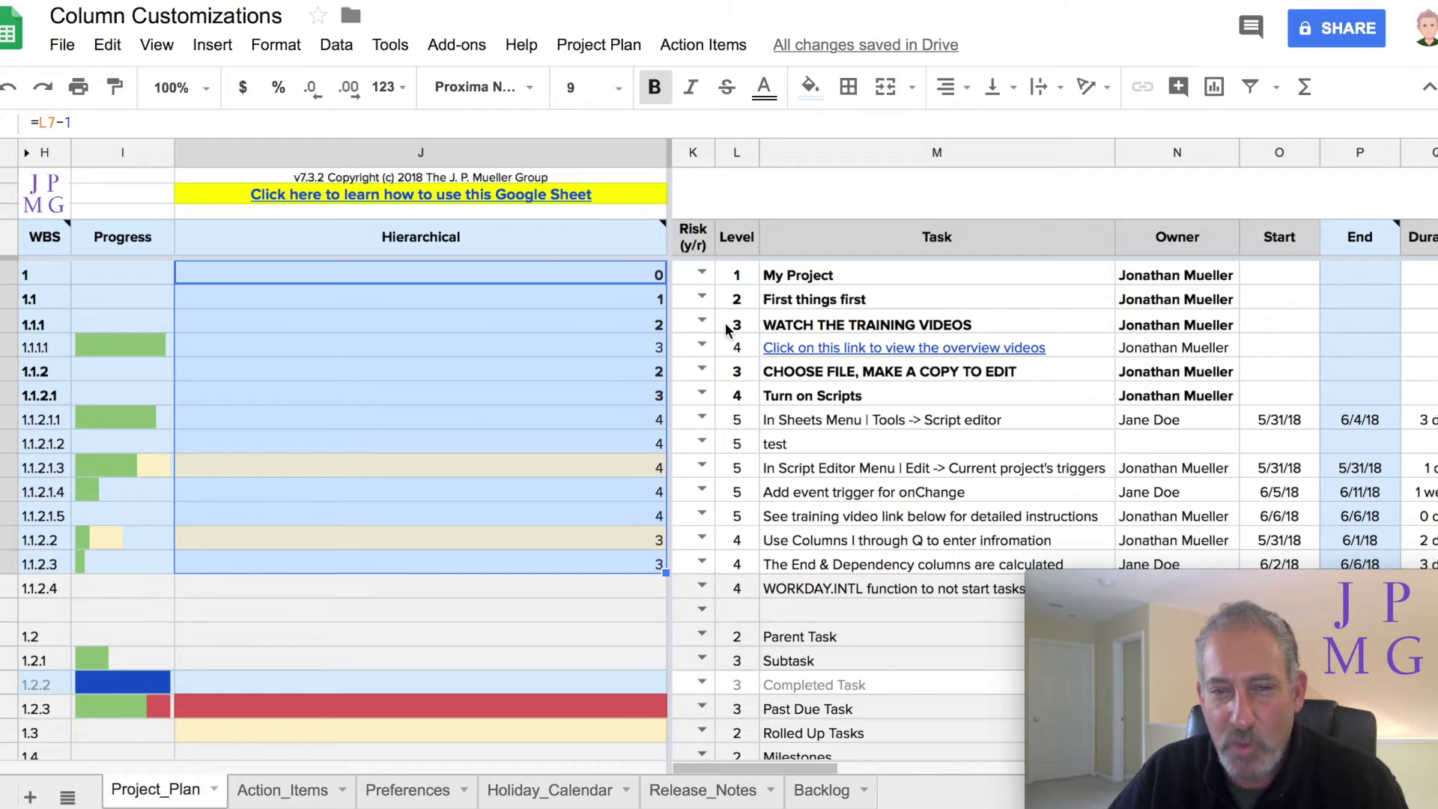
Step: Change J7's formula to =(L7-1)*5
click(524, 278)
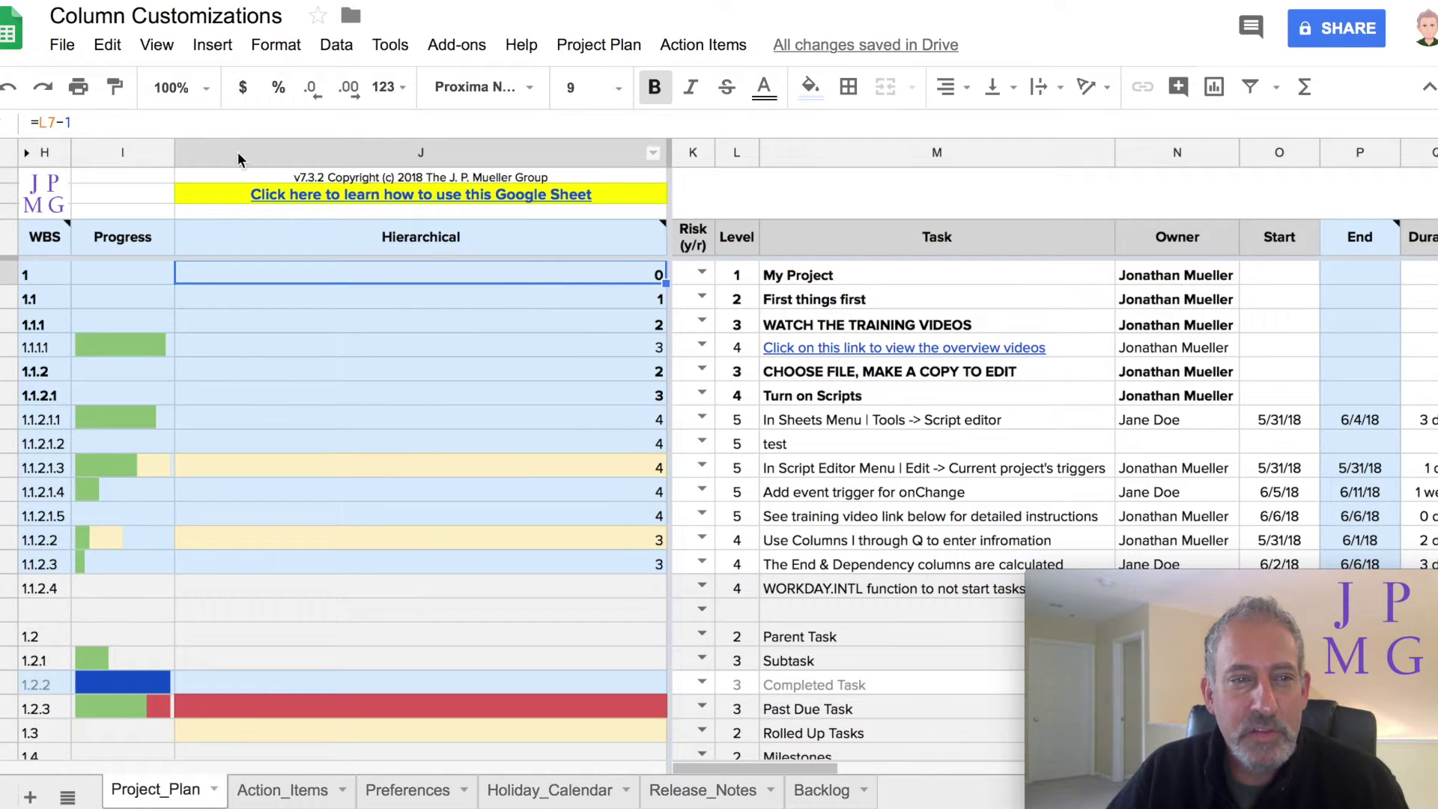
click(86, 120)
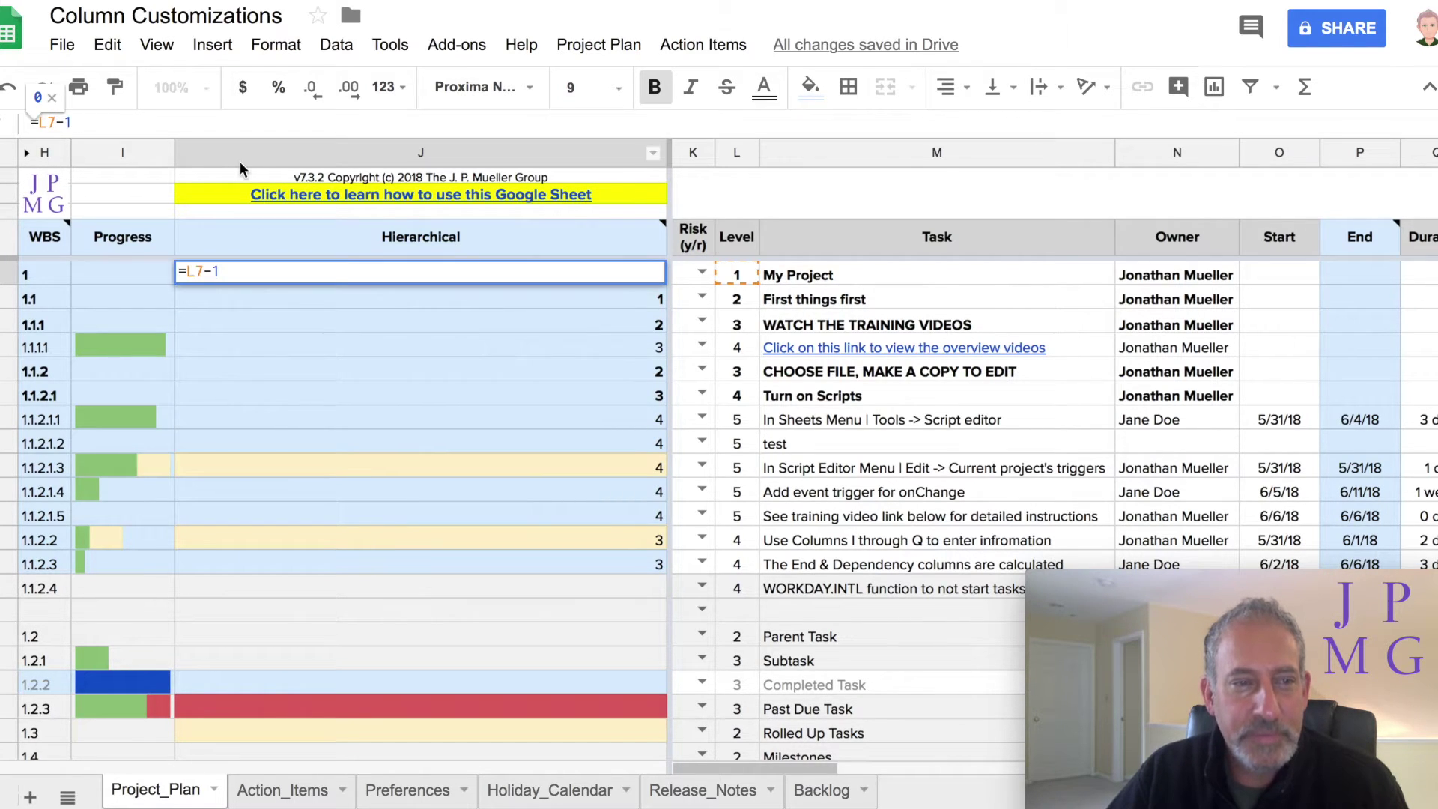
text())
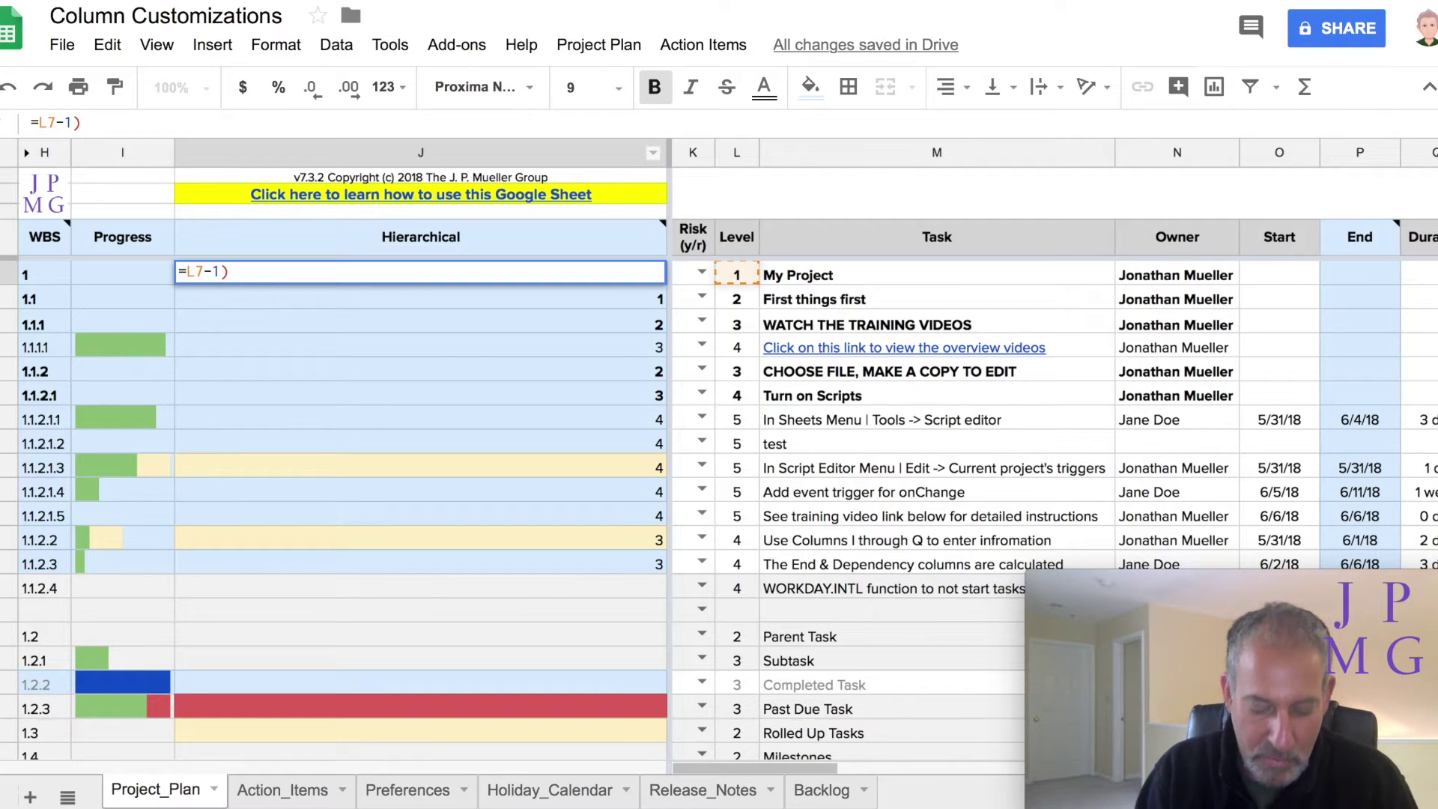
text(()
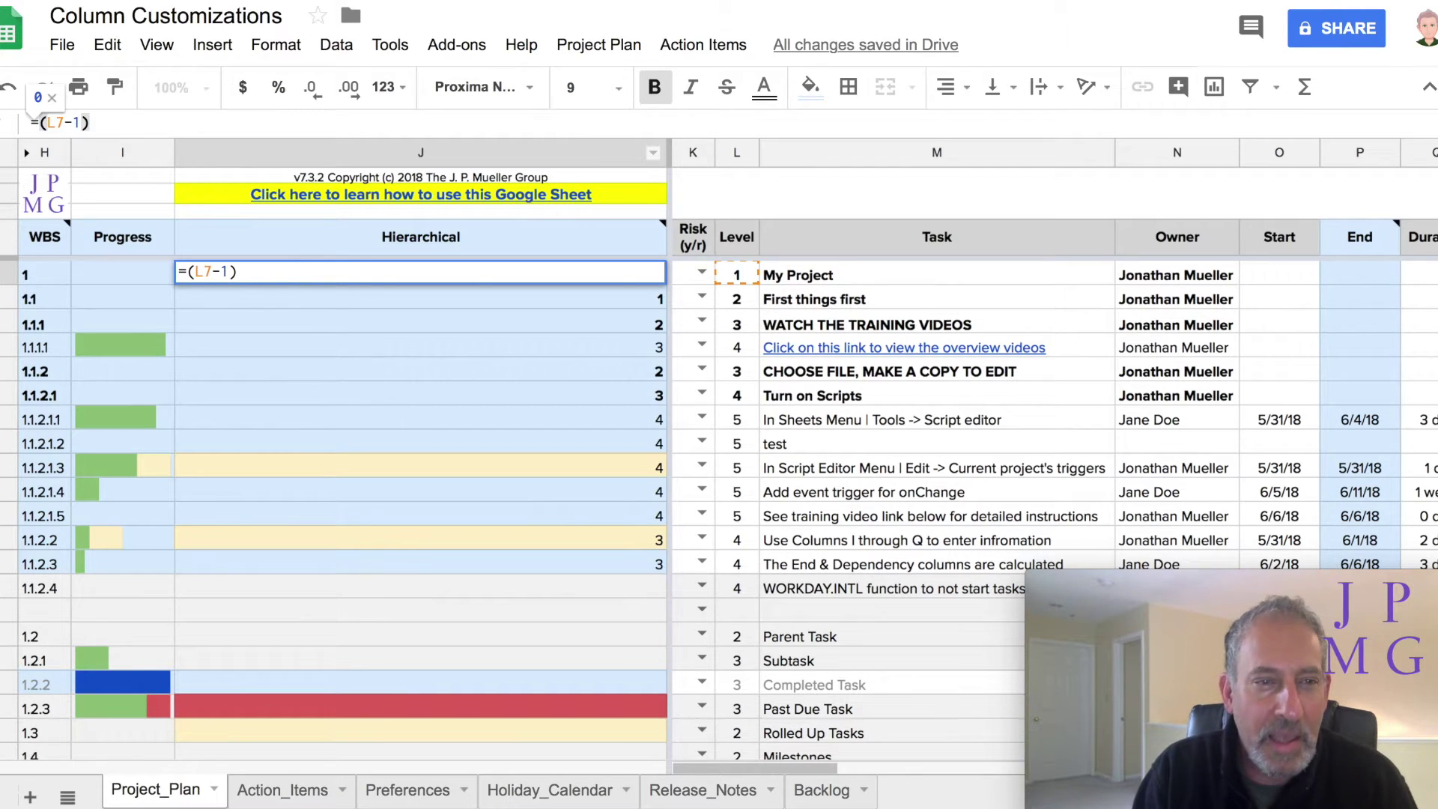
text(*5)
key(Return)
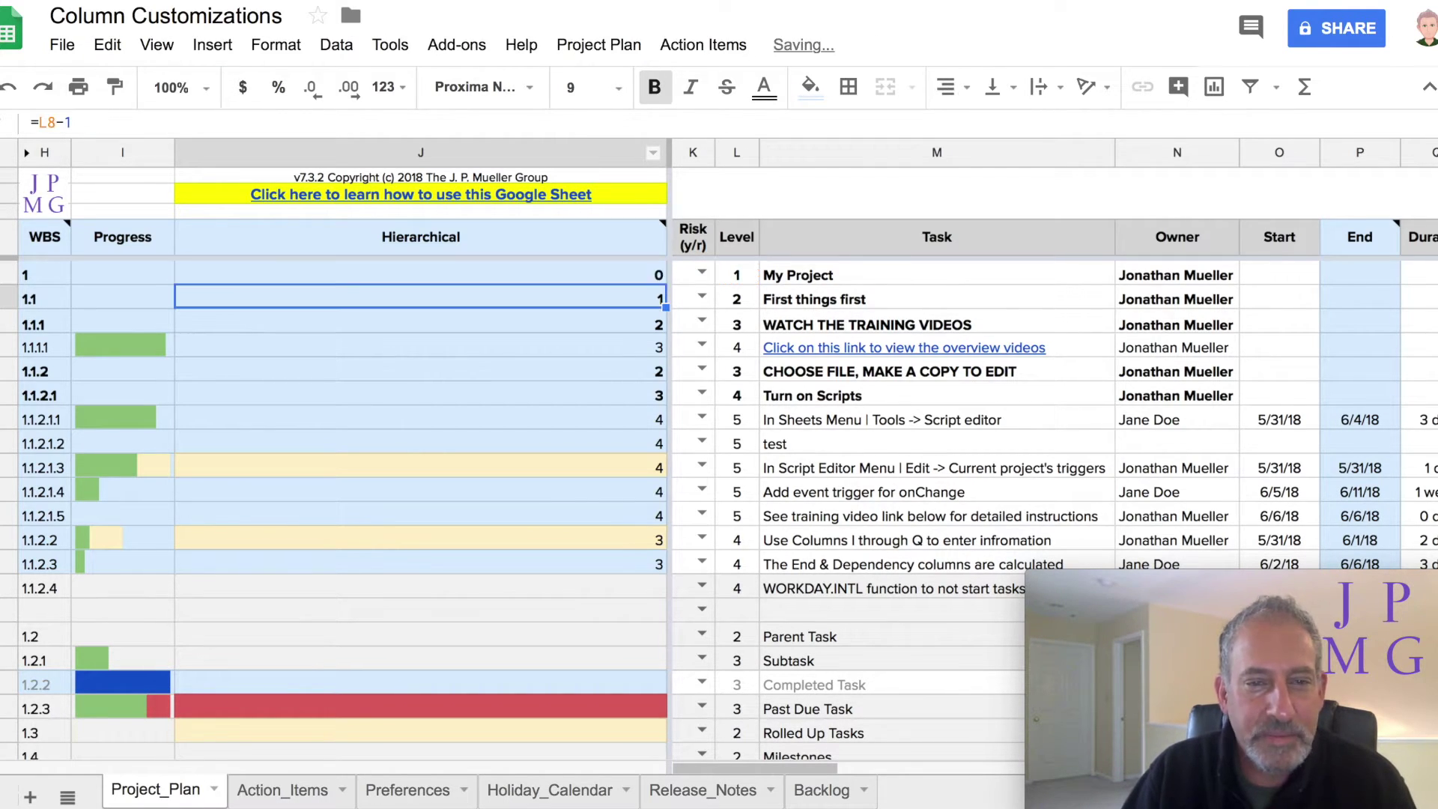
Step: Fill =(L7-1)*5 down to the 1.1.2.3 row and check the copied formulas
click(505, 271)
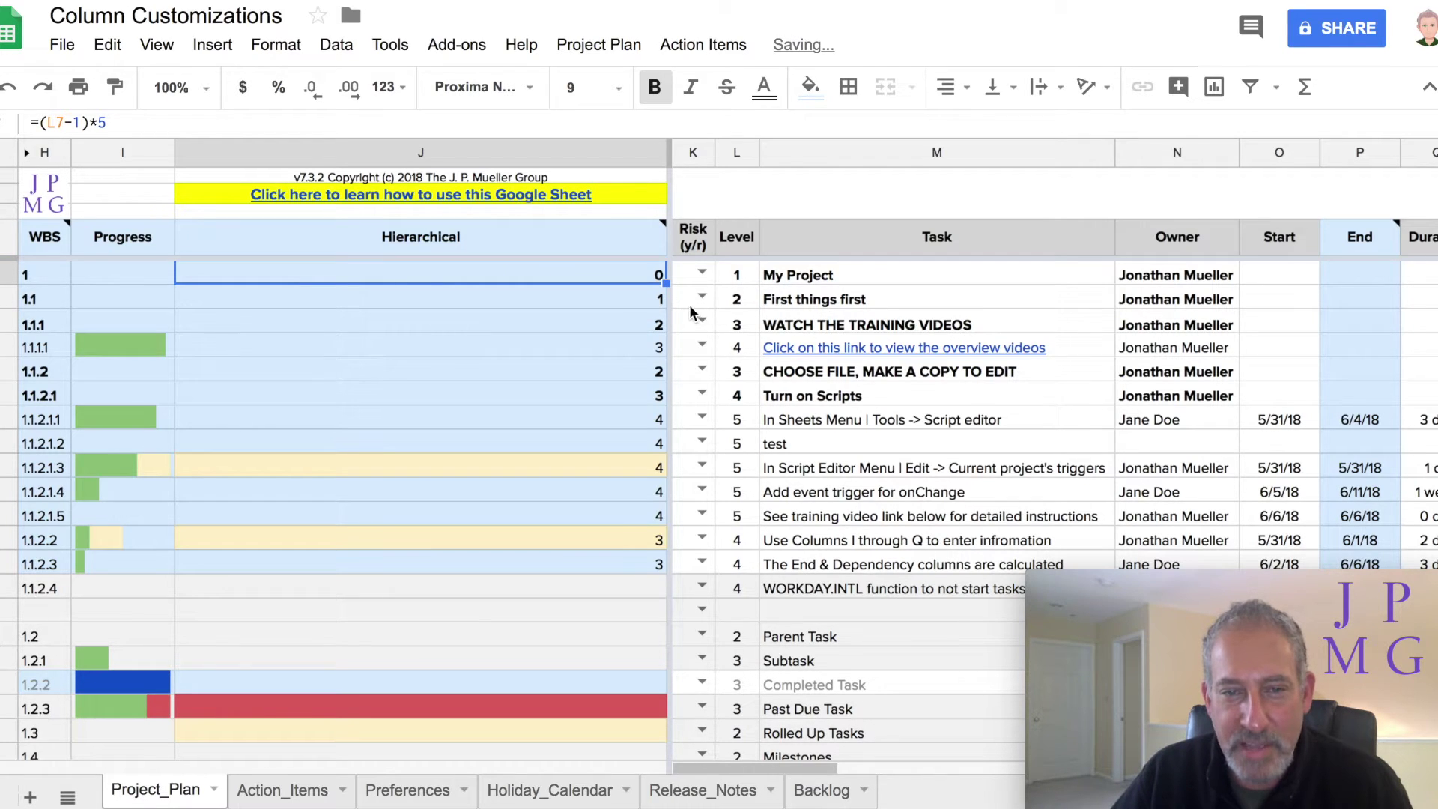
drag(664, 283, 658, 561)
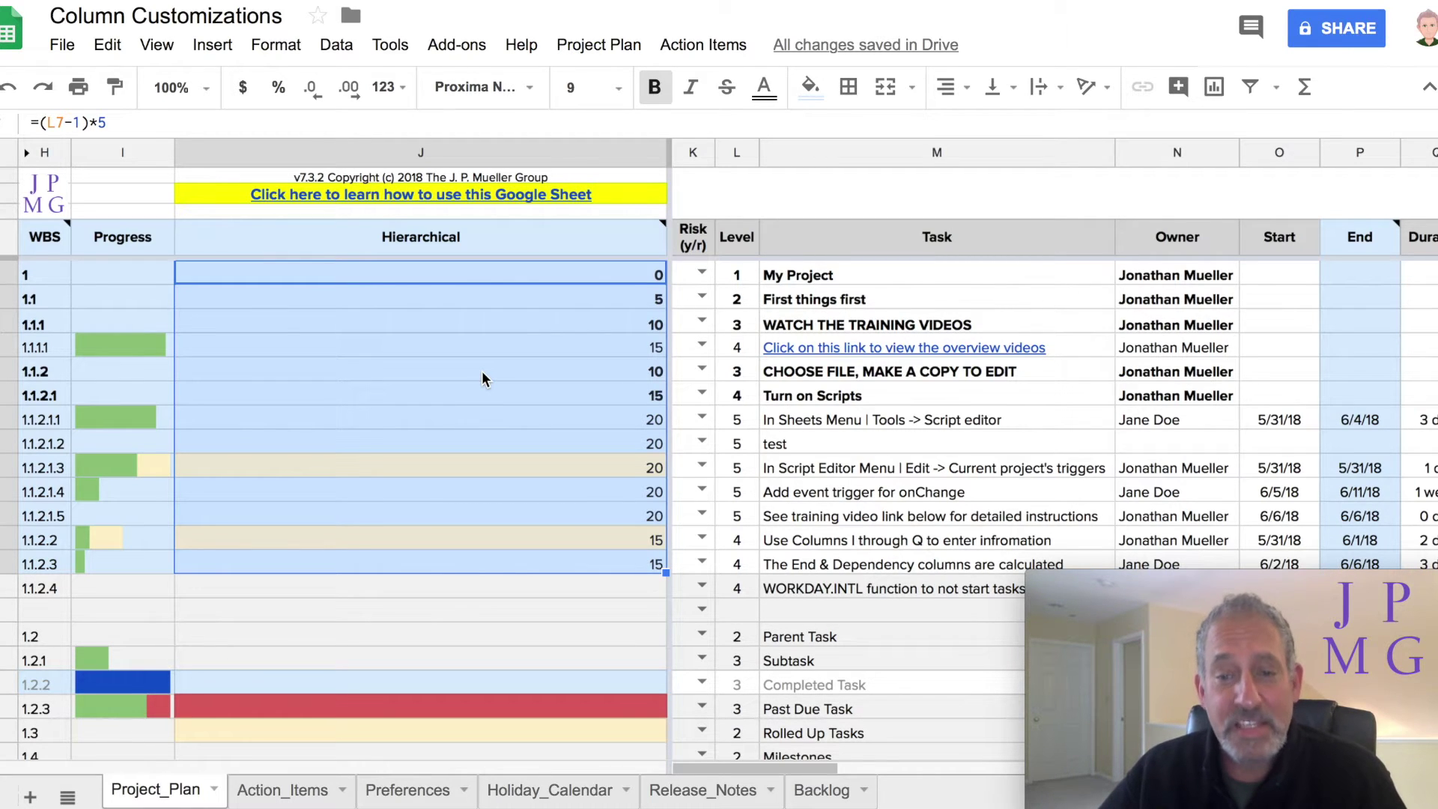
click(482, 371)
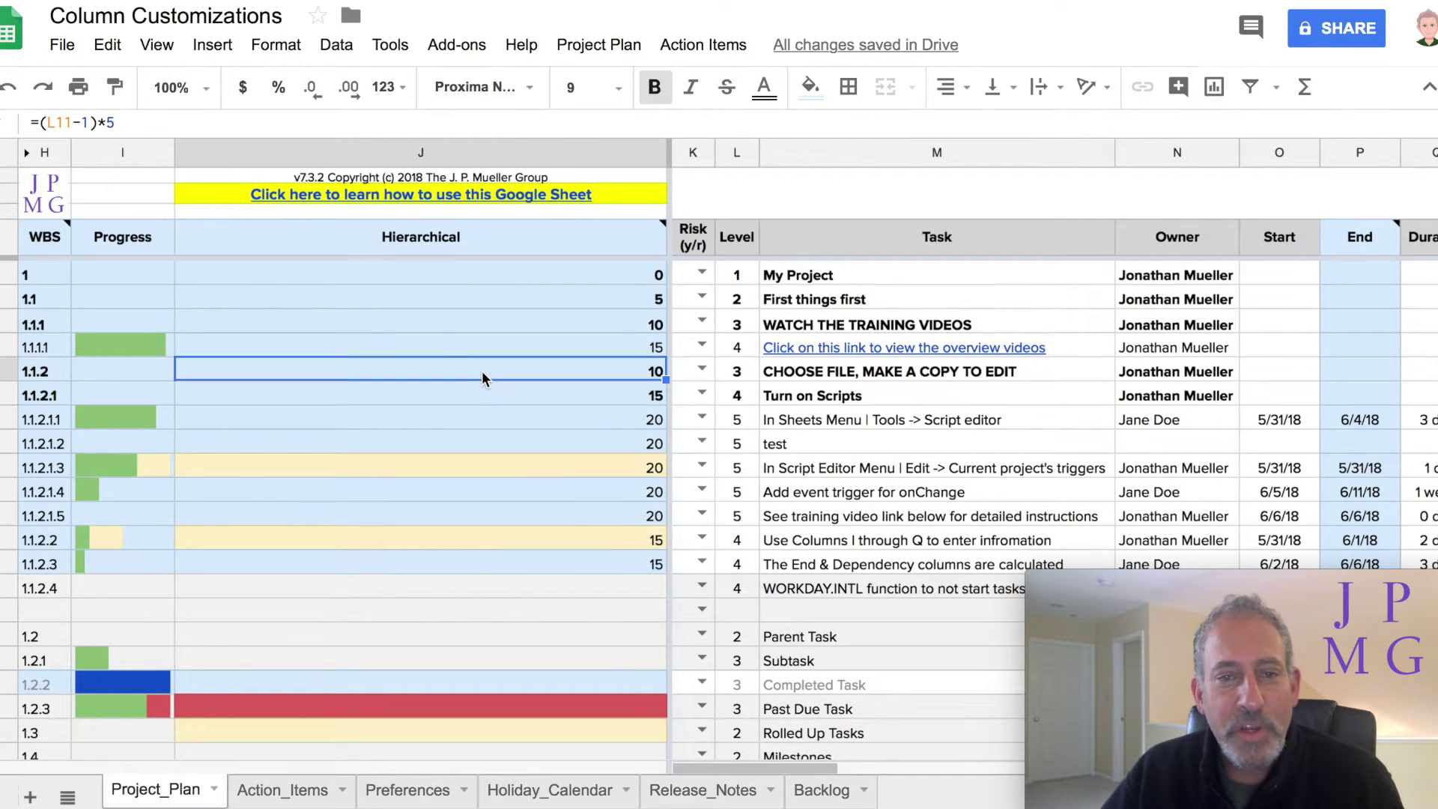
click(408, 280)
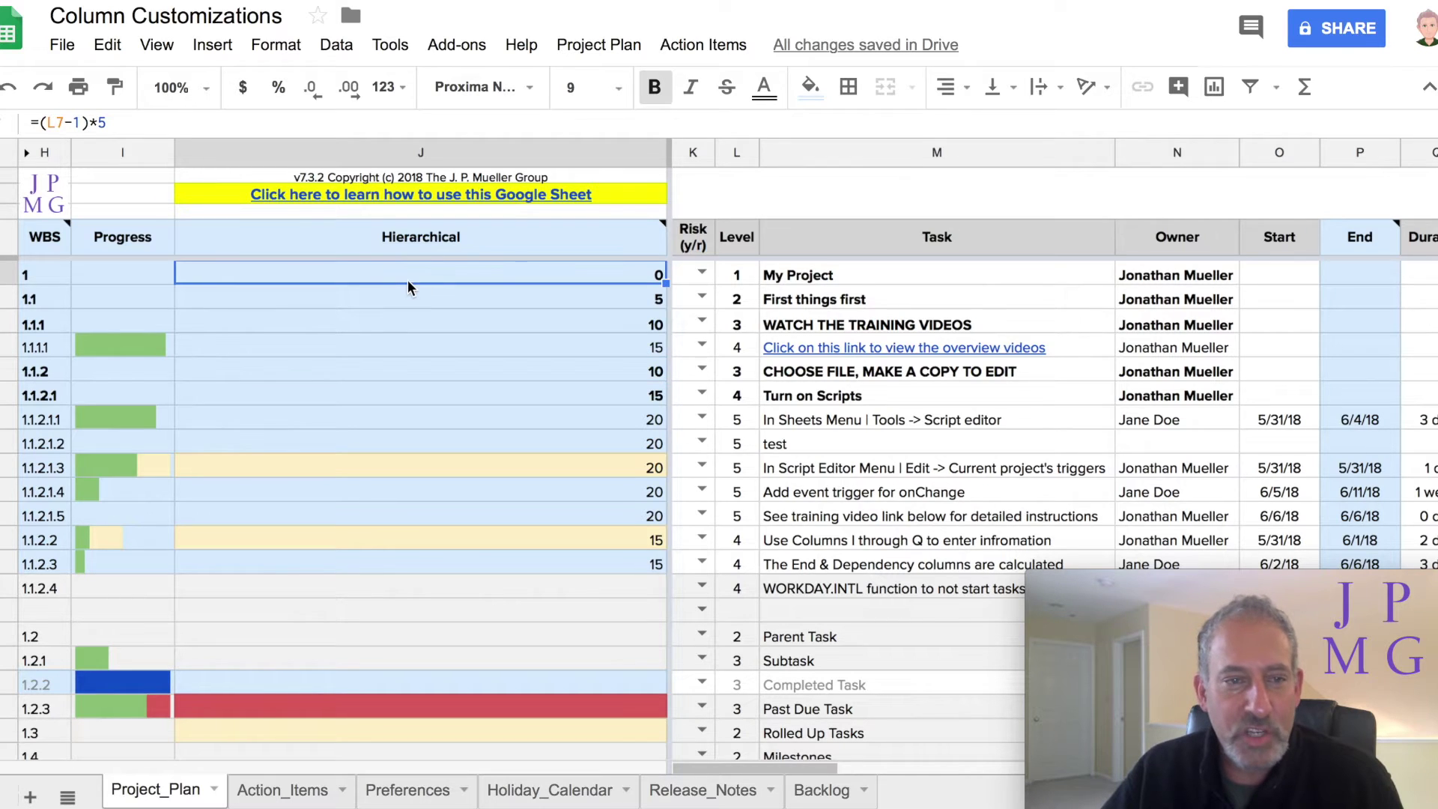
Step: Wrap J7's formula as =rept("*",(L7-1)*5) to repeat asterisks per level
click(38, 124)
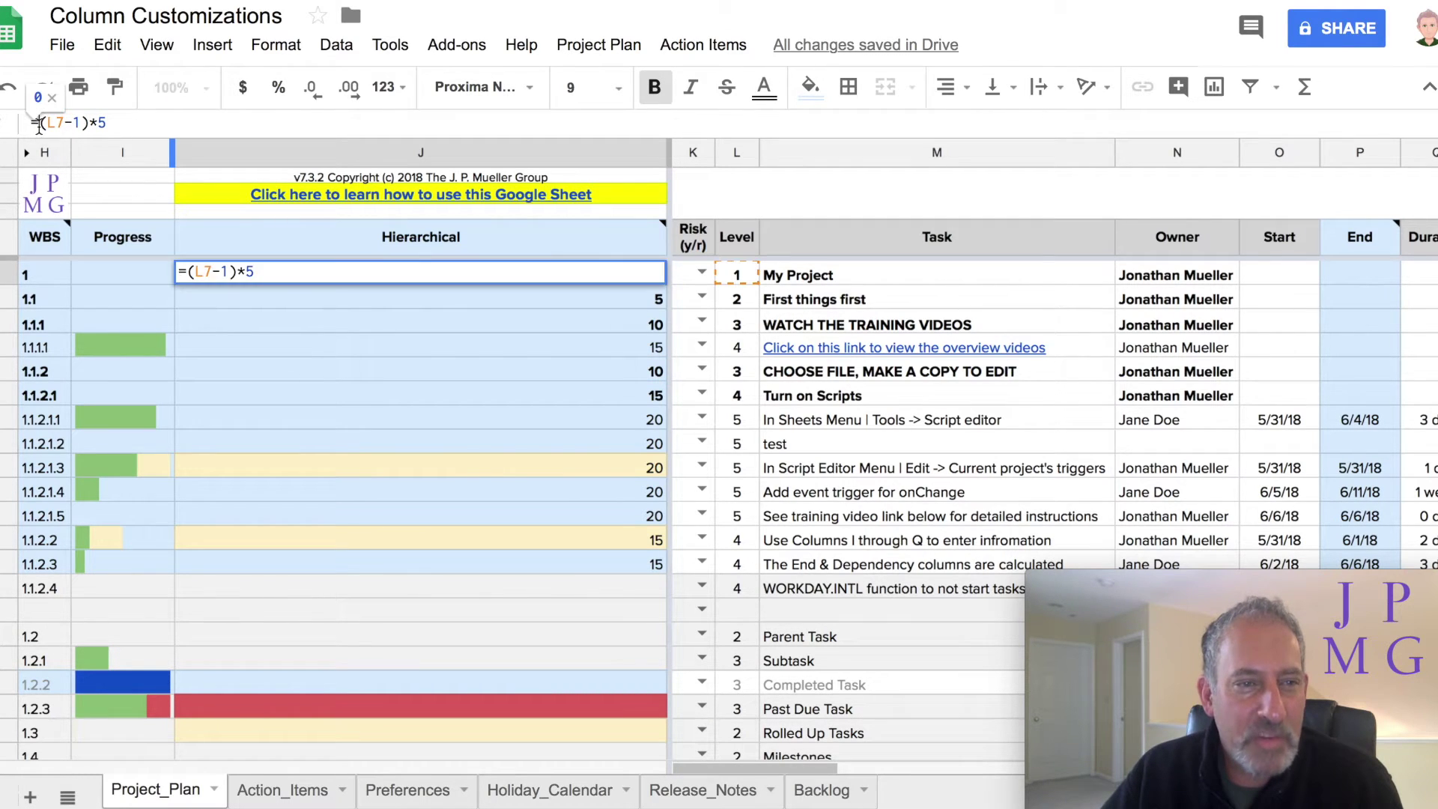
text(rept)
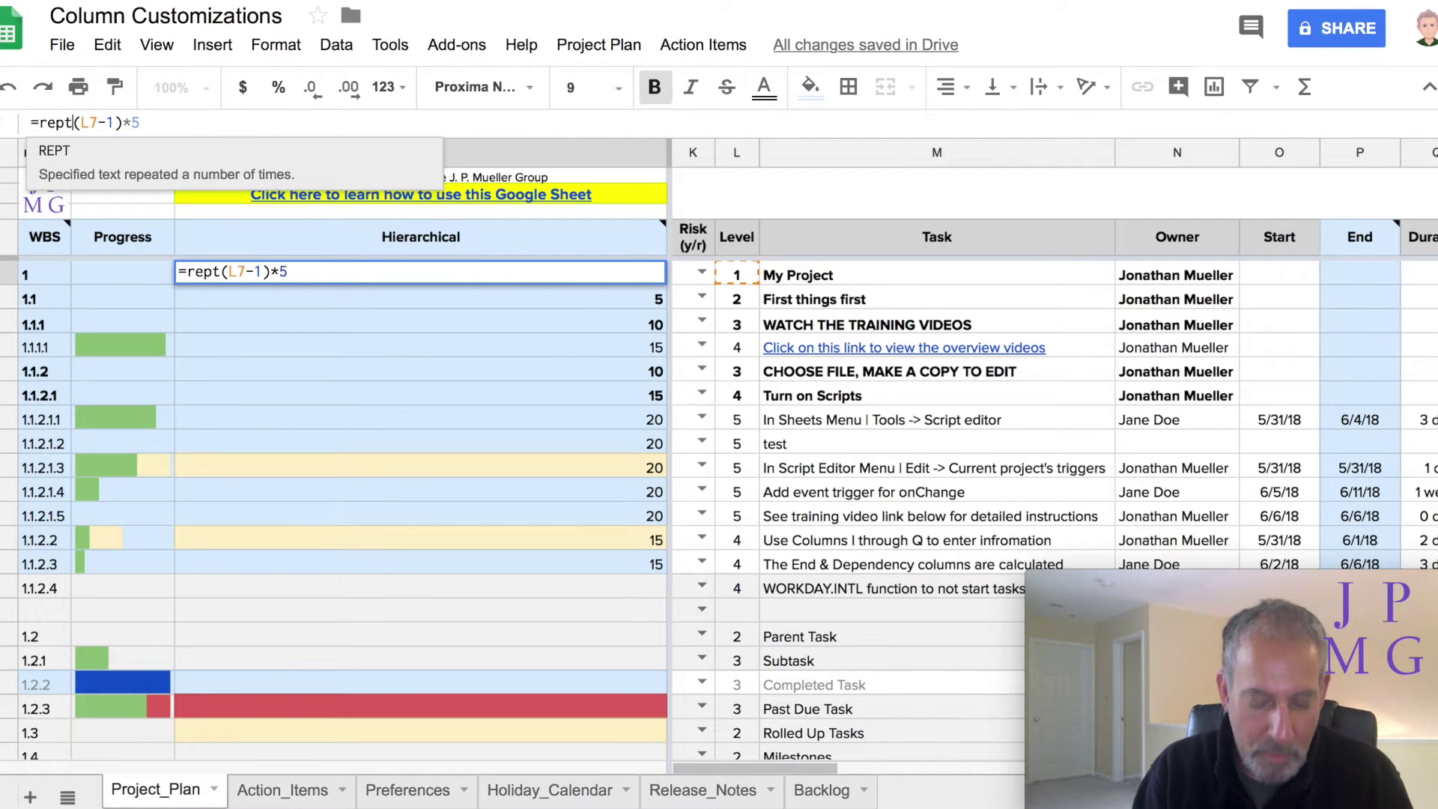
text(()
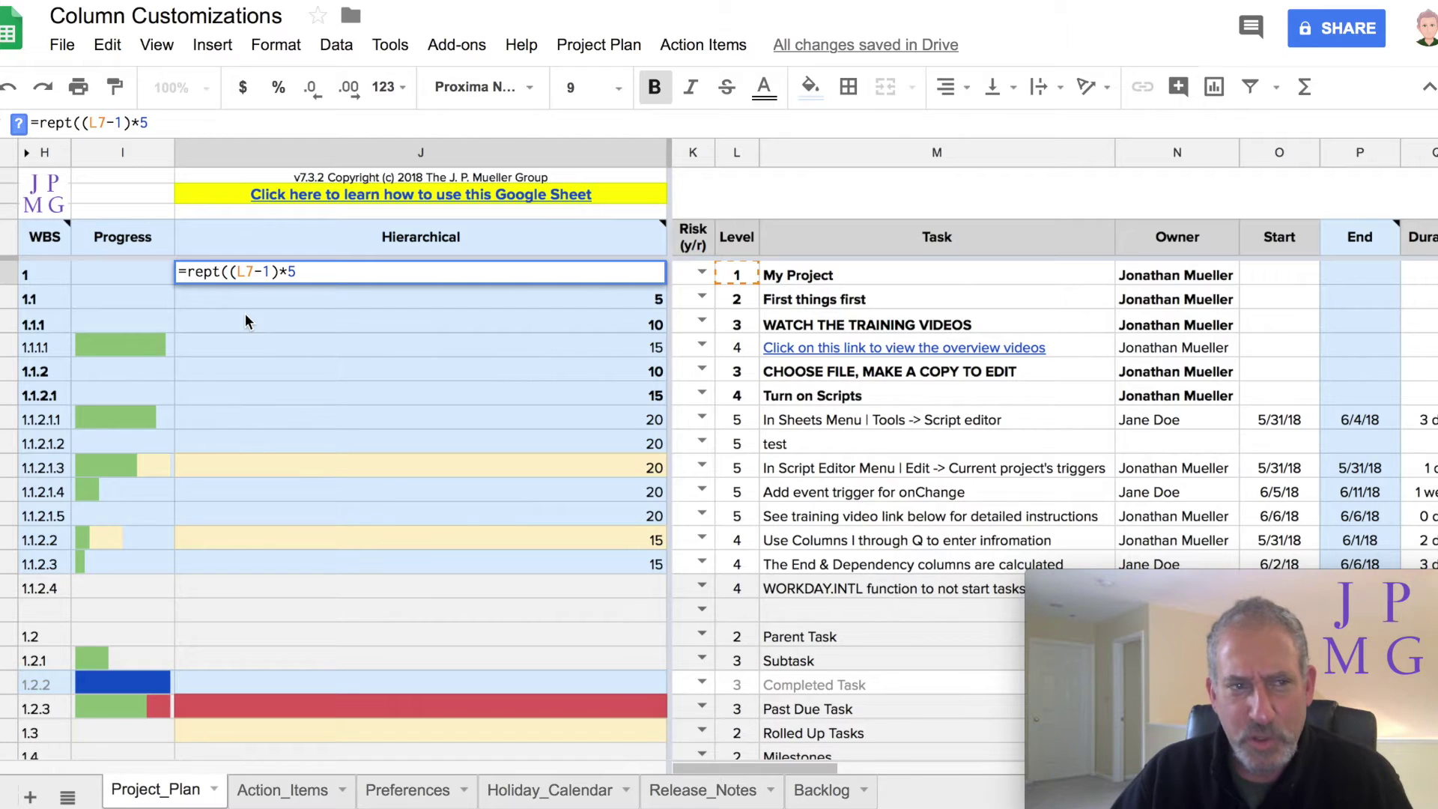
text(")
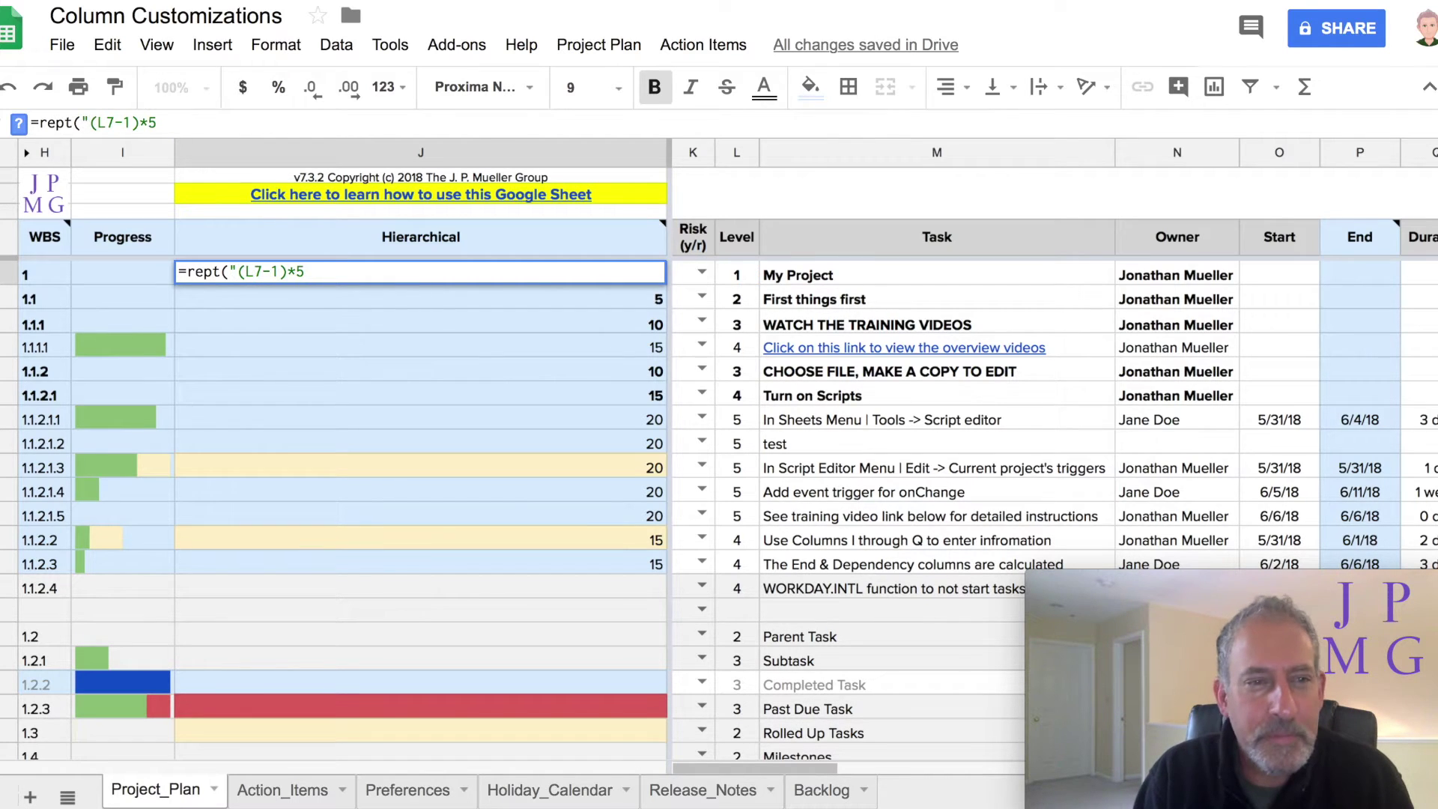
text(*",)
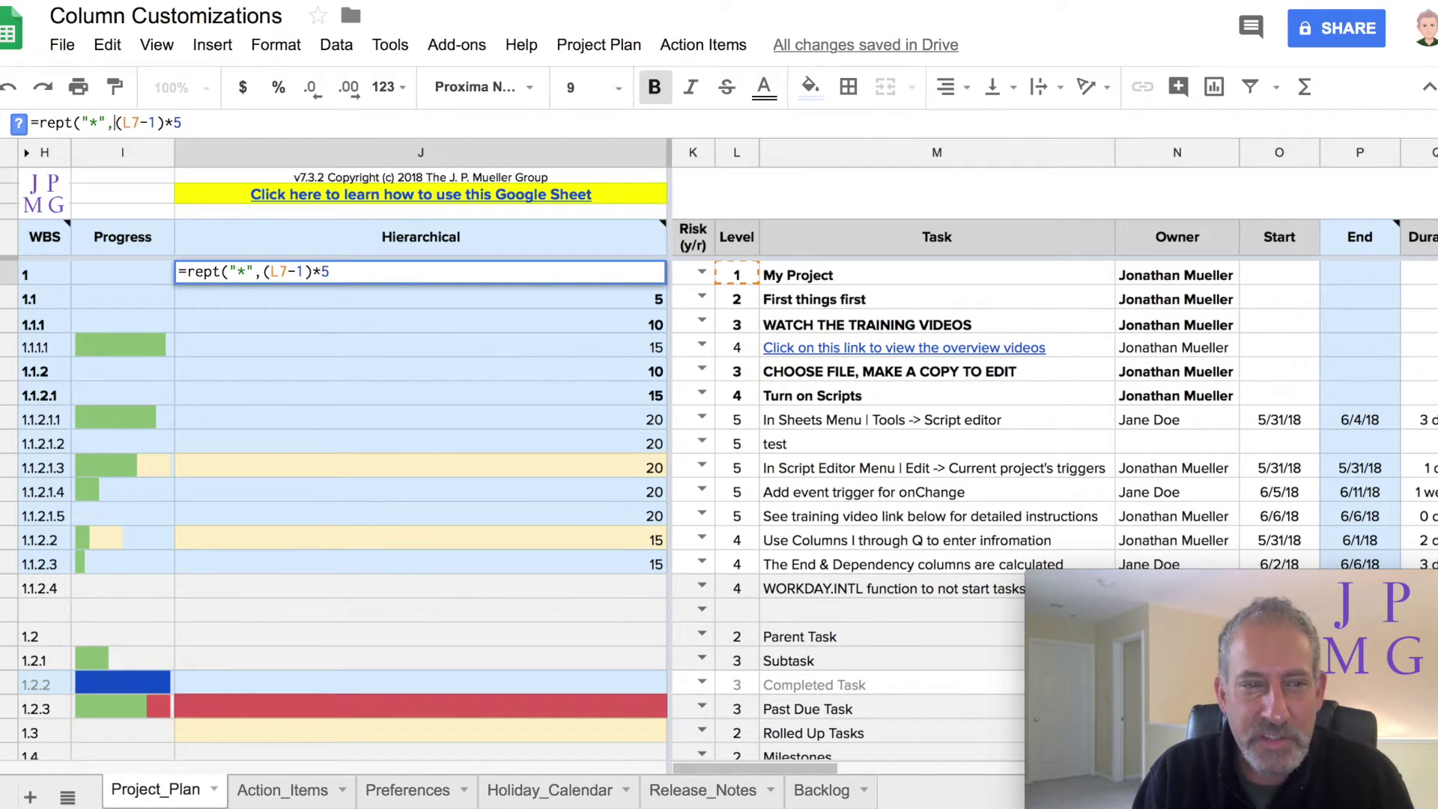
click(227, 123)
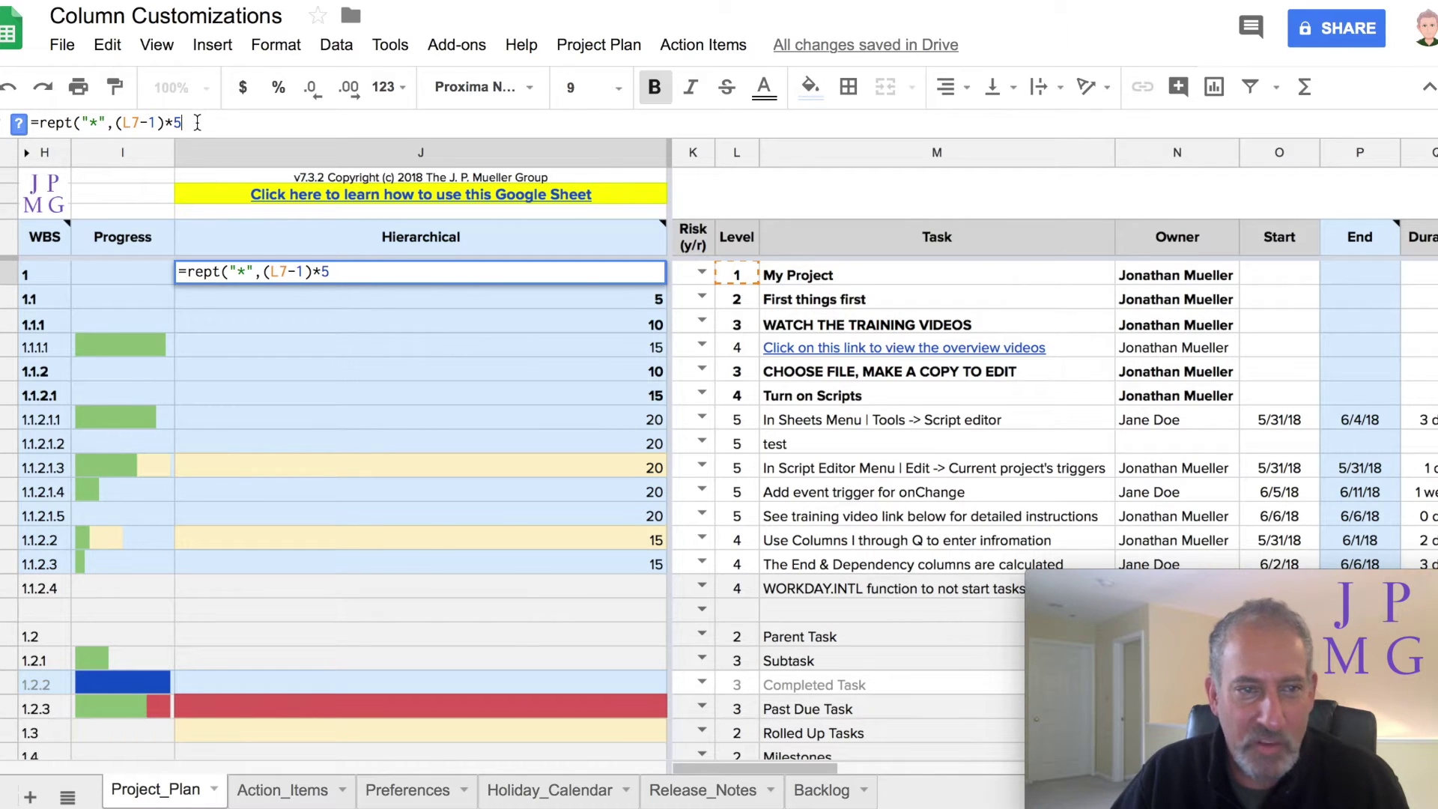
text())
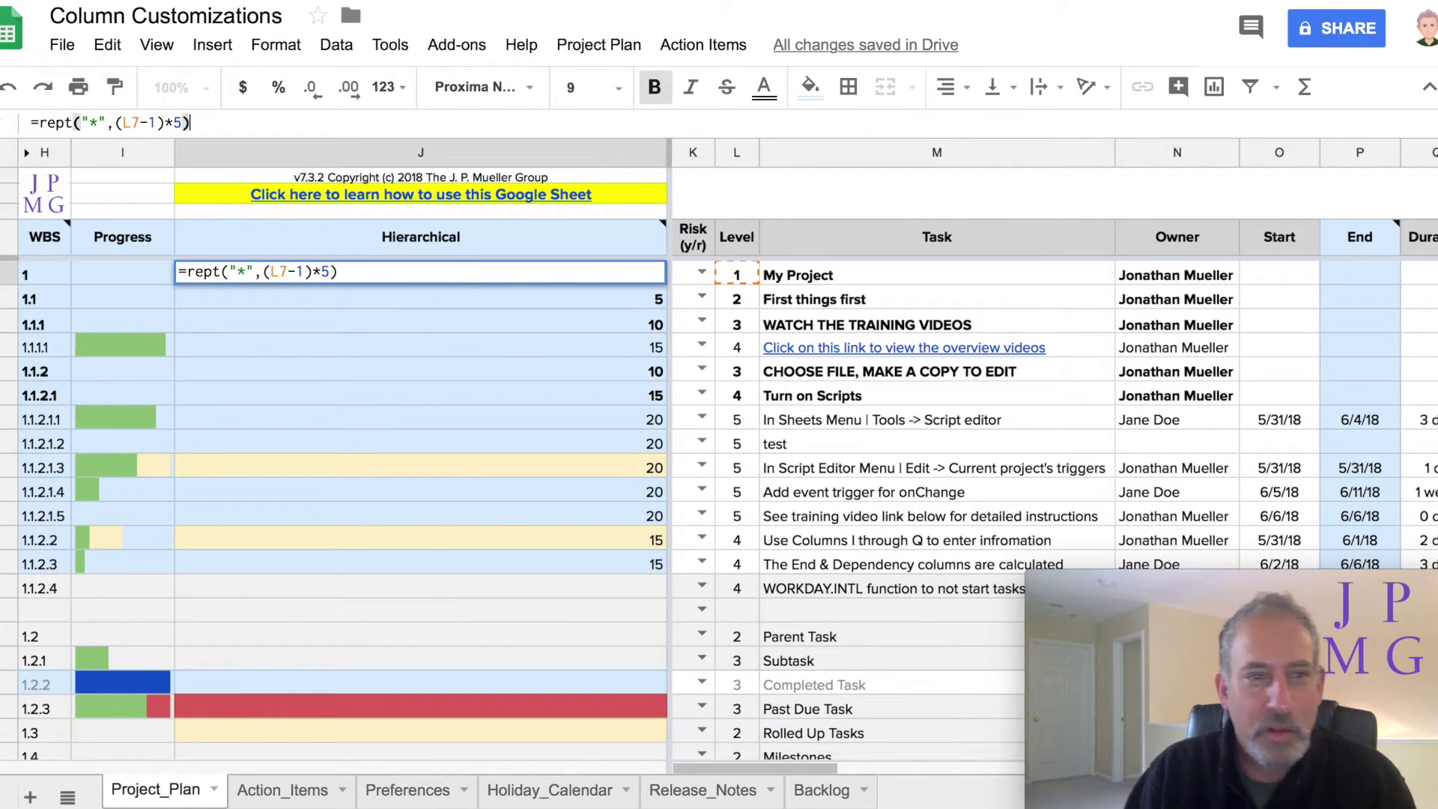
key(Return)
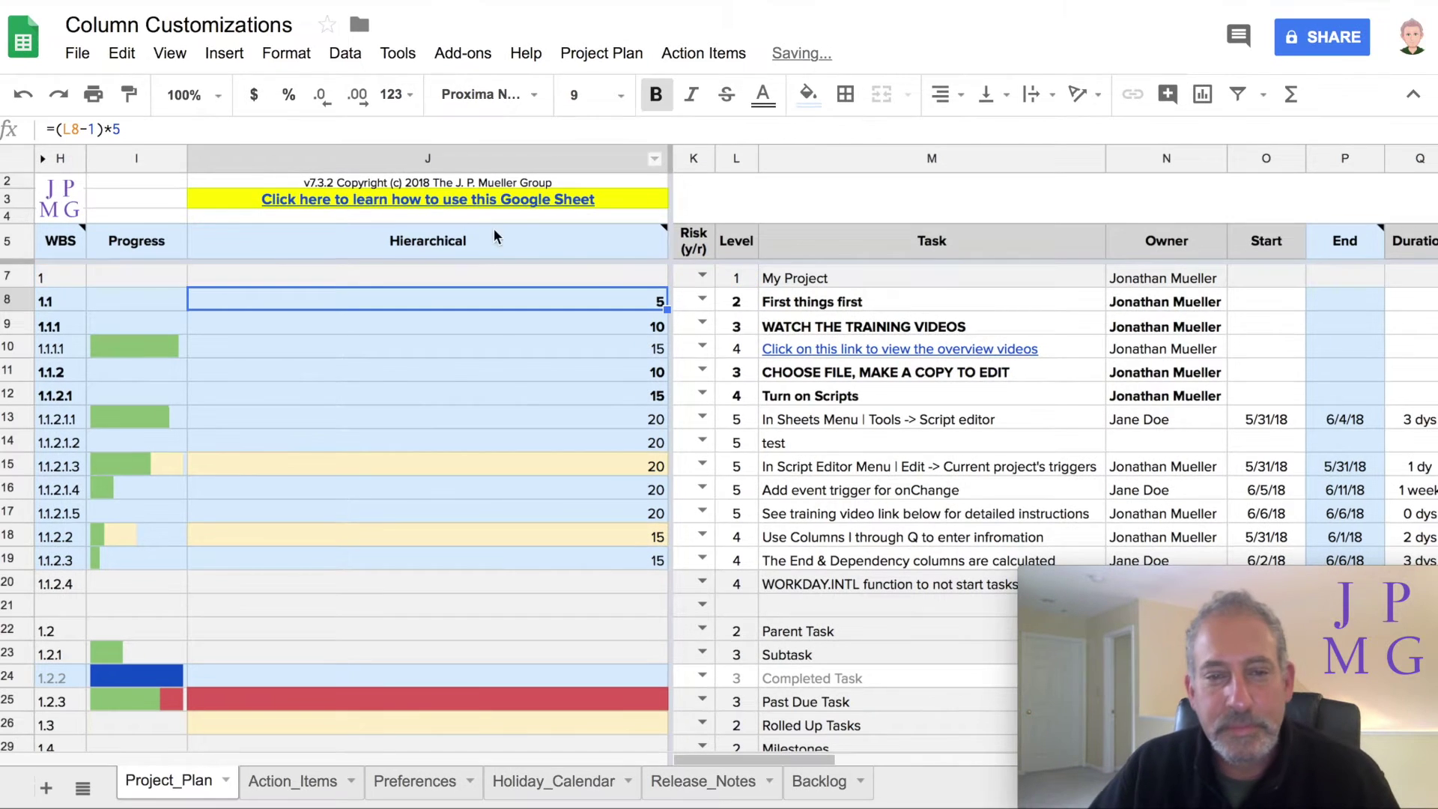
Step: Fill the REPT asterisk formula from J7 down to J19
click(600, 280)
drag(667, 287, 669, 563)
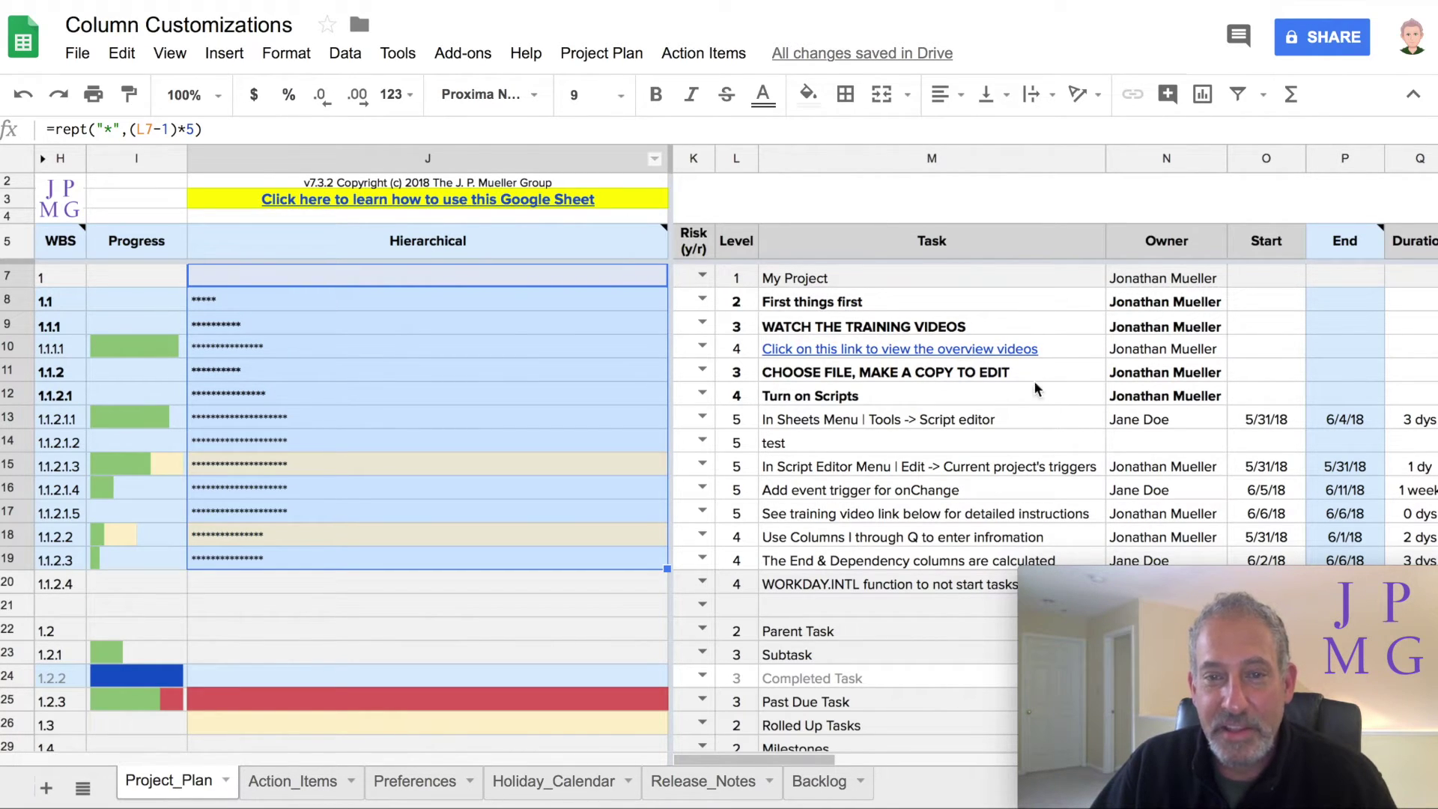
Step: Append &m7 to J7's REPT formula so the task name follows the asterisks
click(298, 133)
text(&)
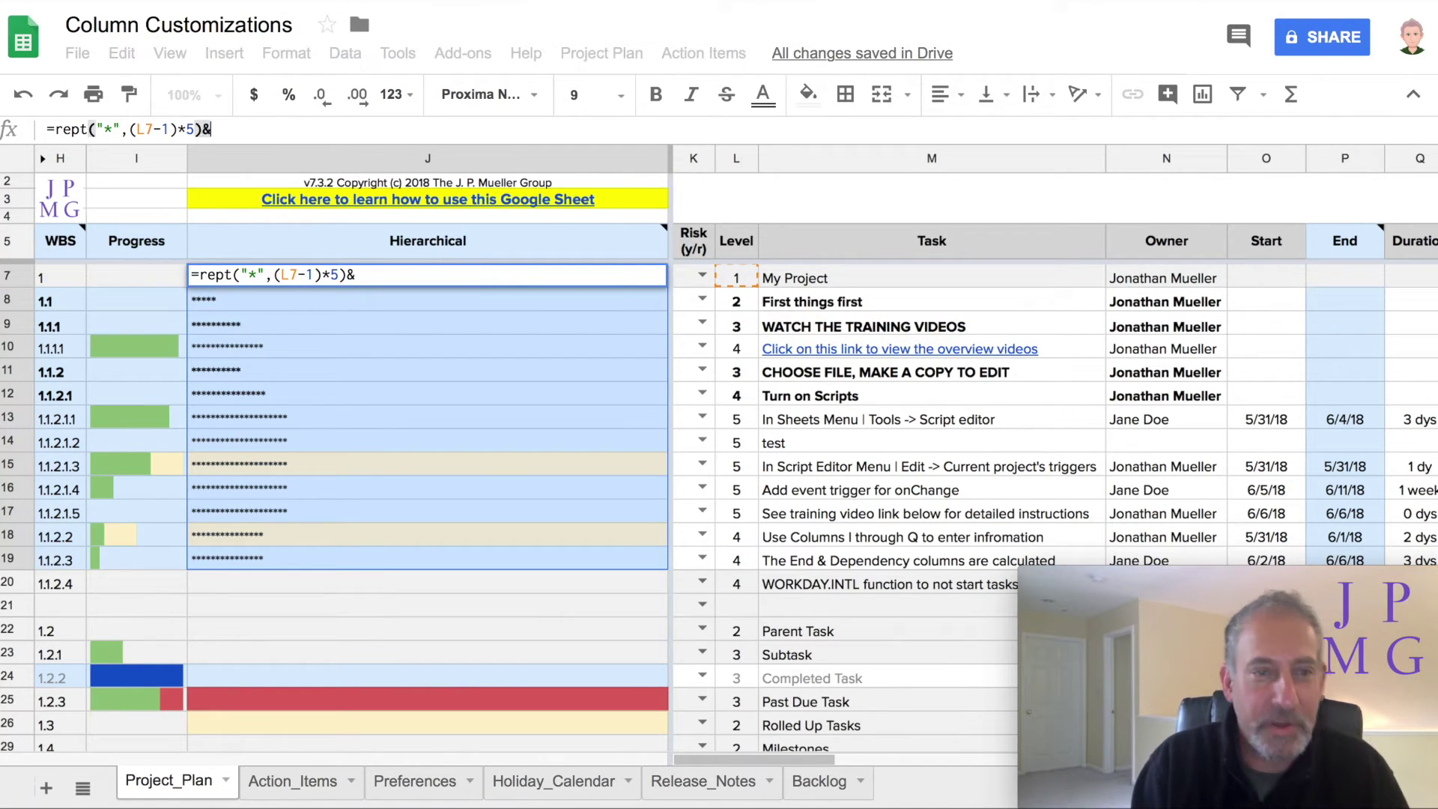
text(m)
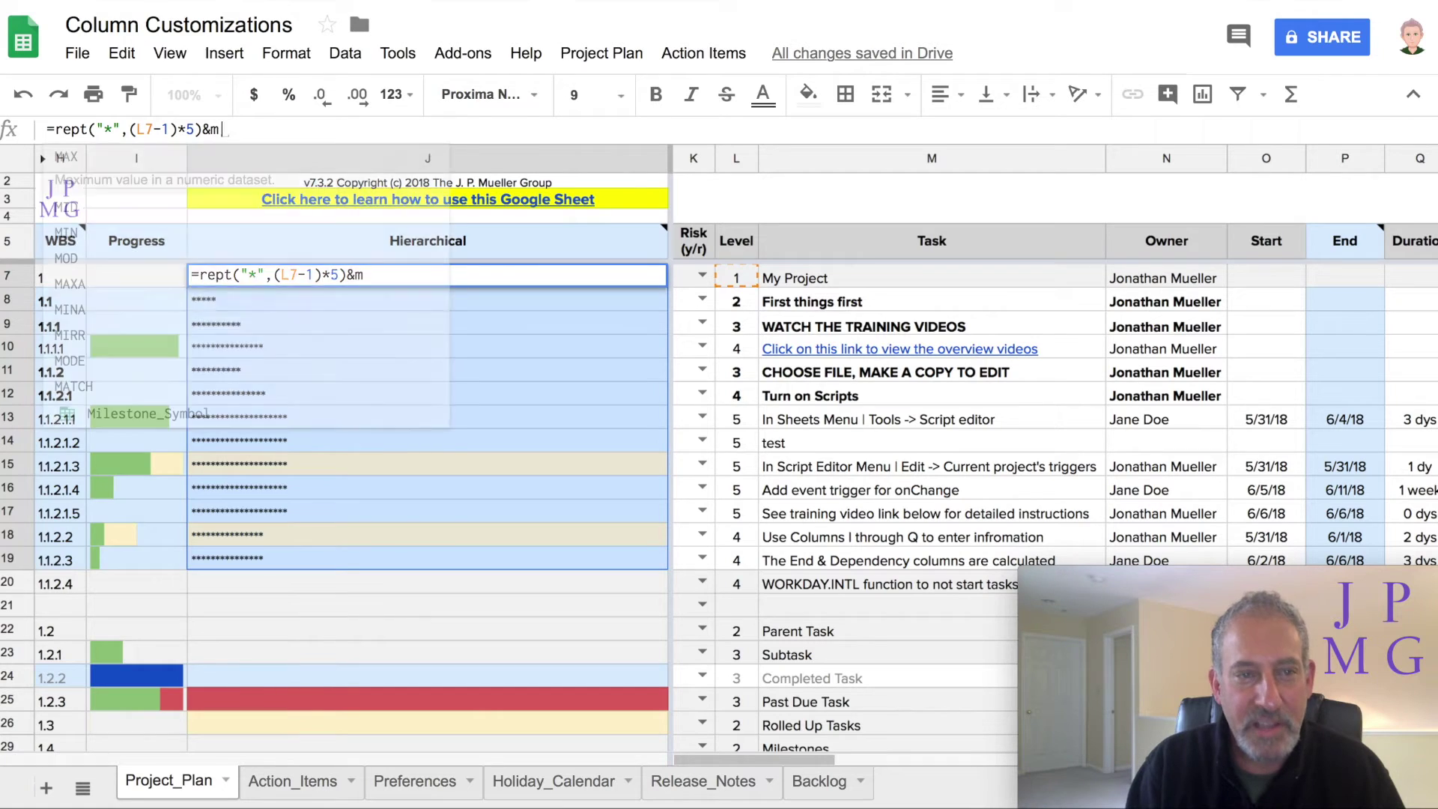
text(7)
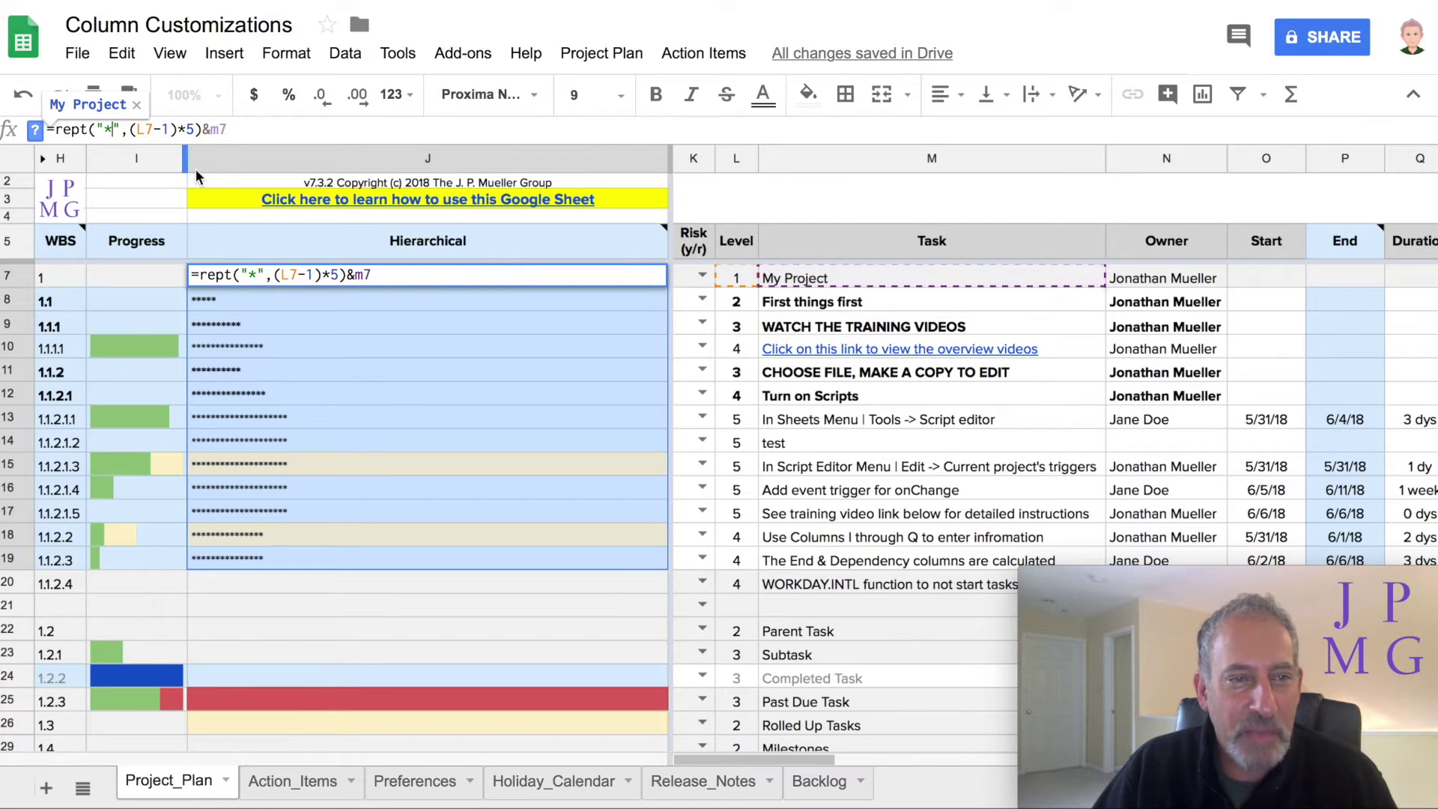
Step: Replace the asterisk with a space so J7 reads =rept(" ",(L7-1)*5)&M7
click(114, 129)
key(BackSpace)
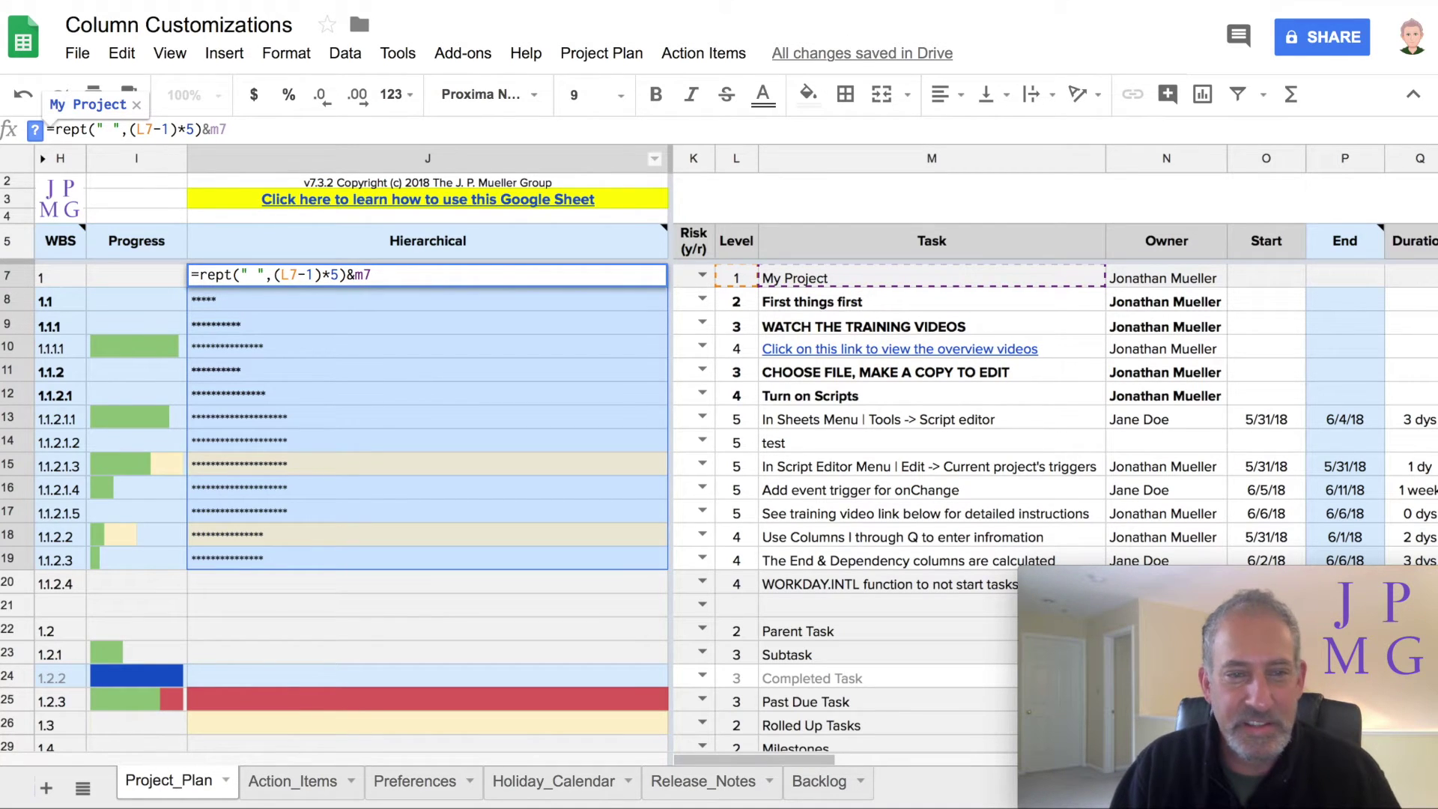
key(Return)
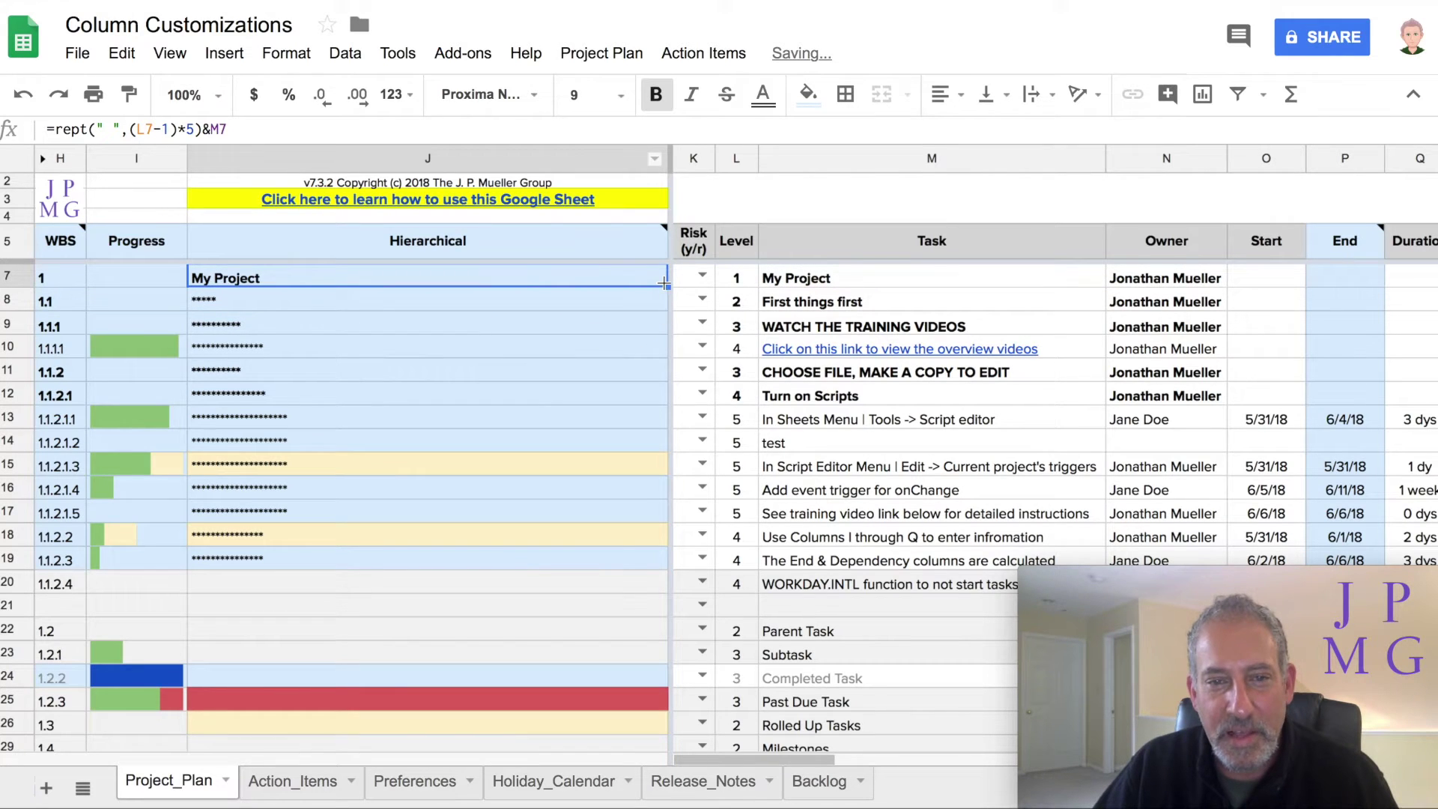
Step: Fill the indent formula down to J19 and select column J through row 51
drag(668, 285, 649, 572)
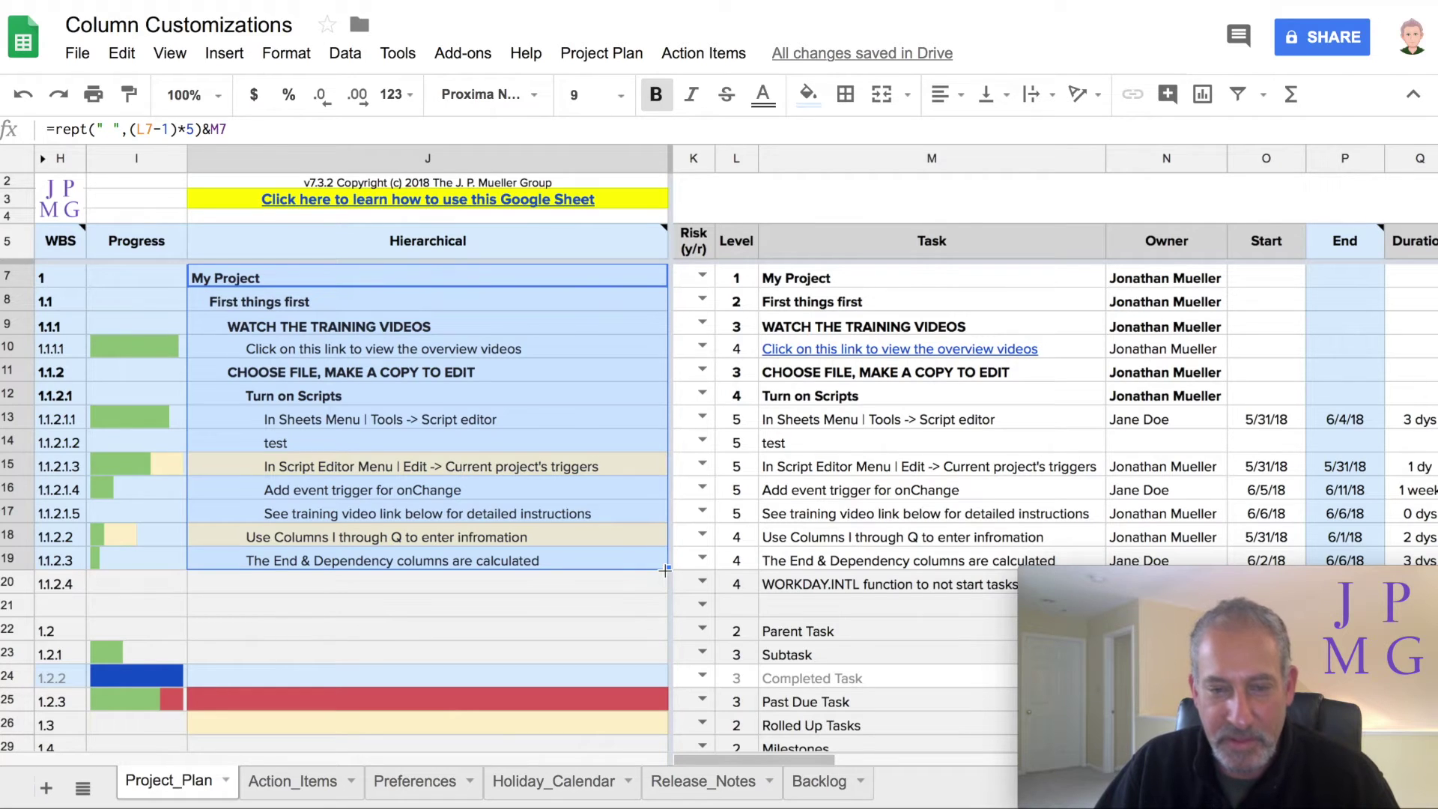
scroll(663, 562, down, 5)
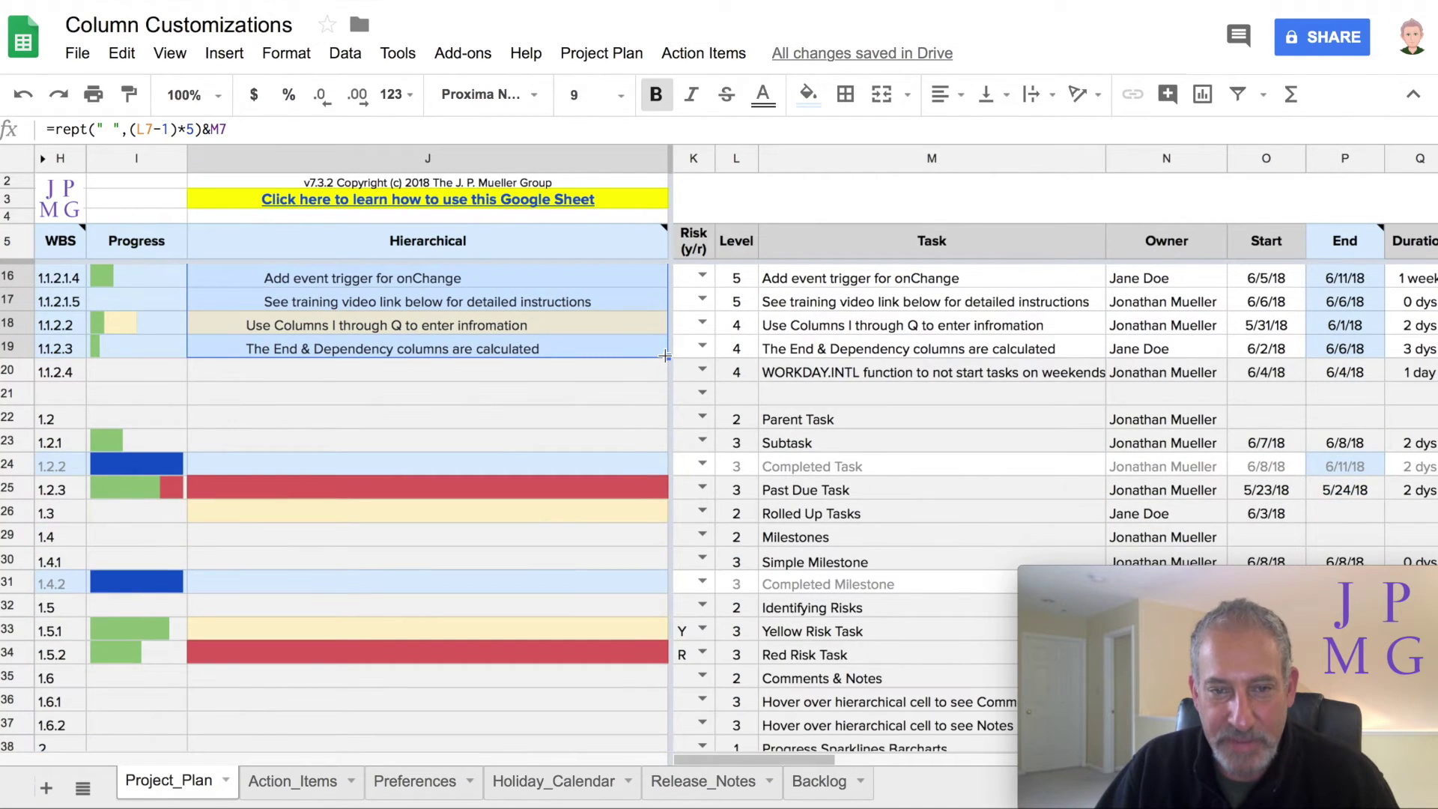
scroll(664, 719, down, 4)
key(ctrl+shift+Down)
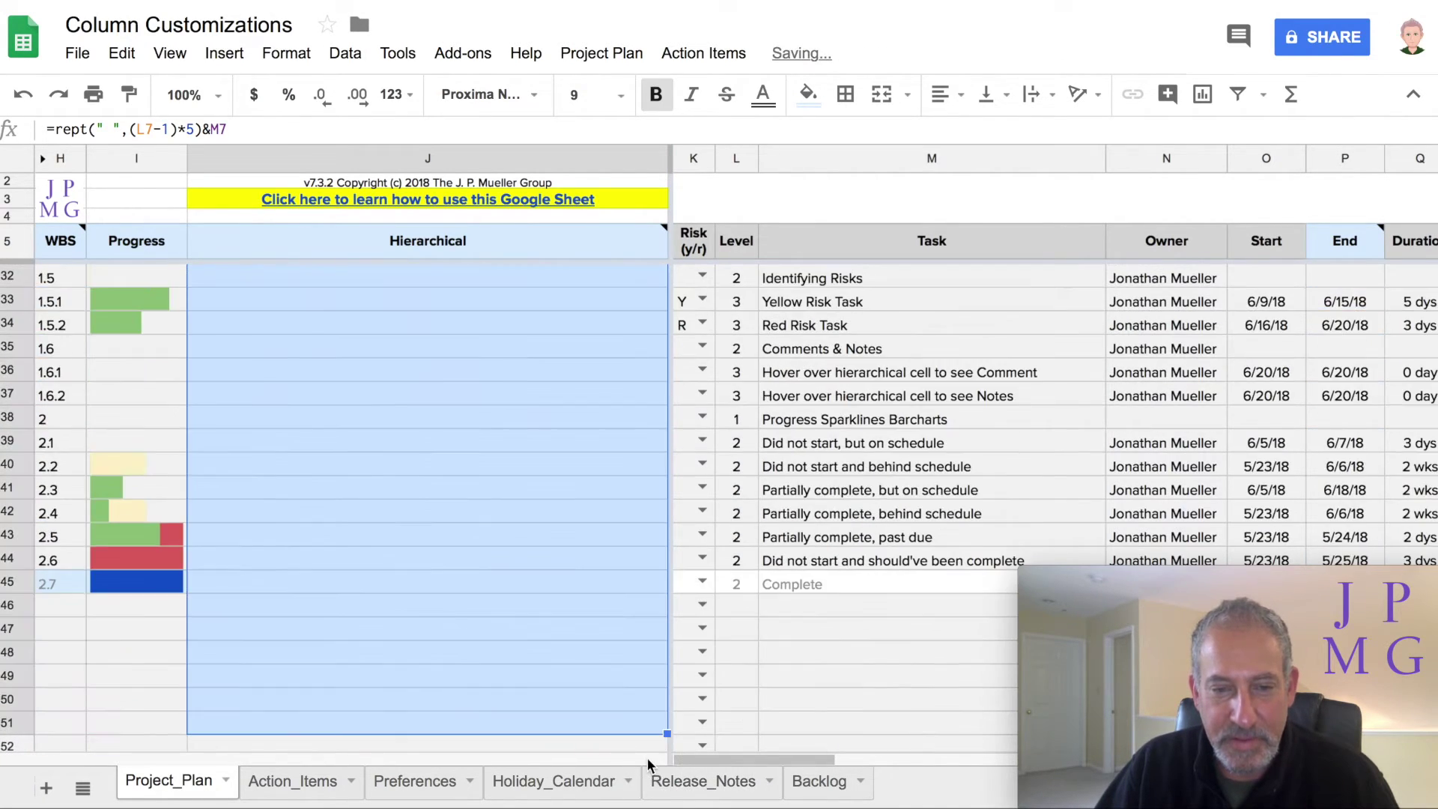
Step: Fill the indent formula down to J51 and inspect the #VALUE! errors in empty rows like J46
key(ctrl+d)
mouse_move(496, 604)
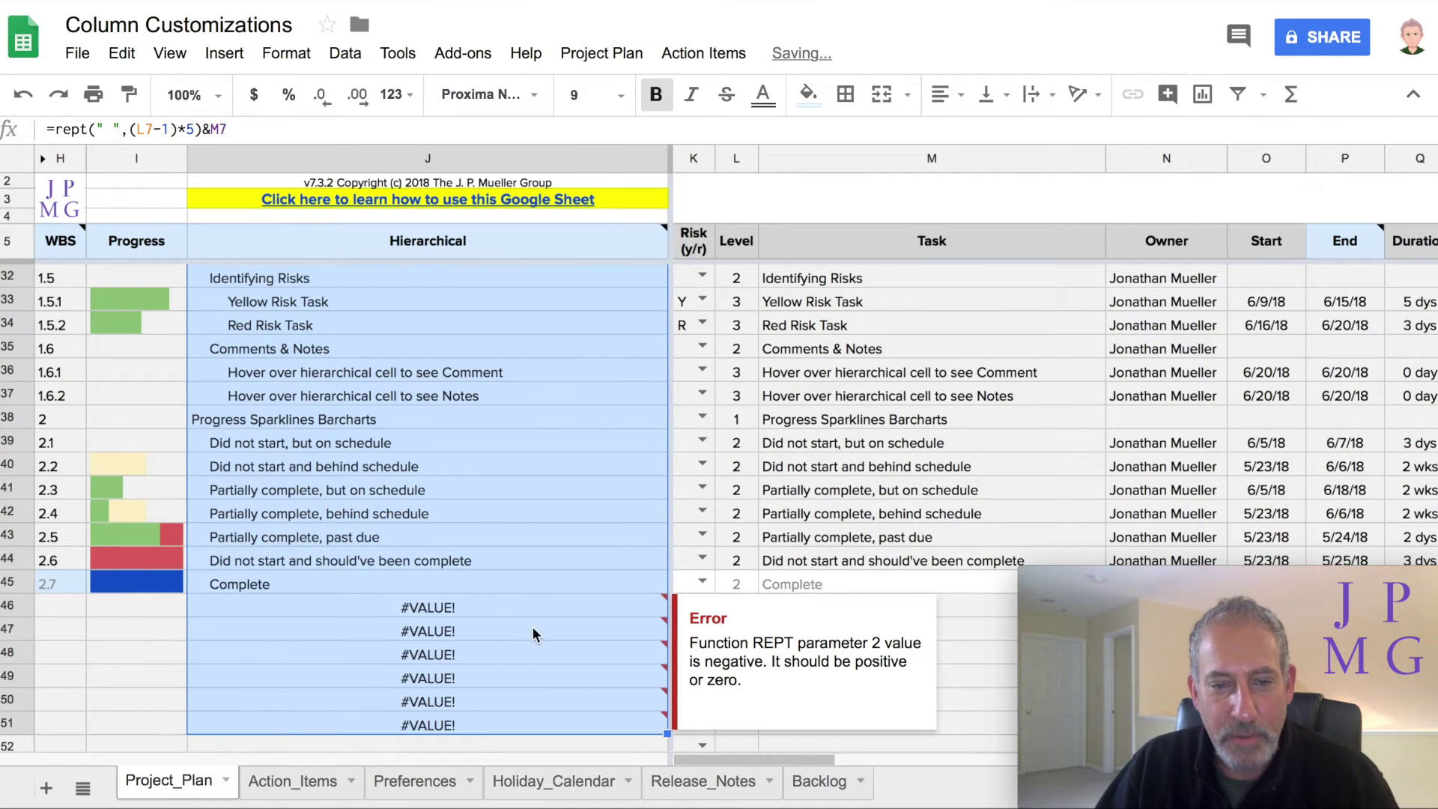
click(464, 604)
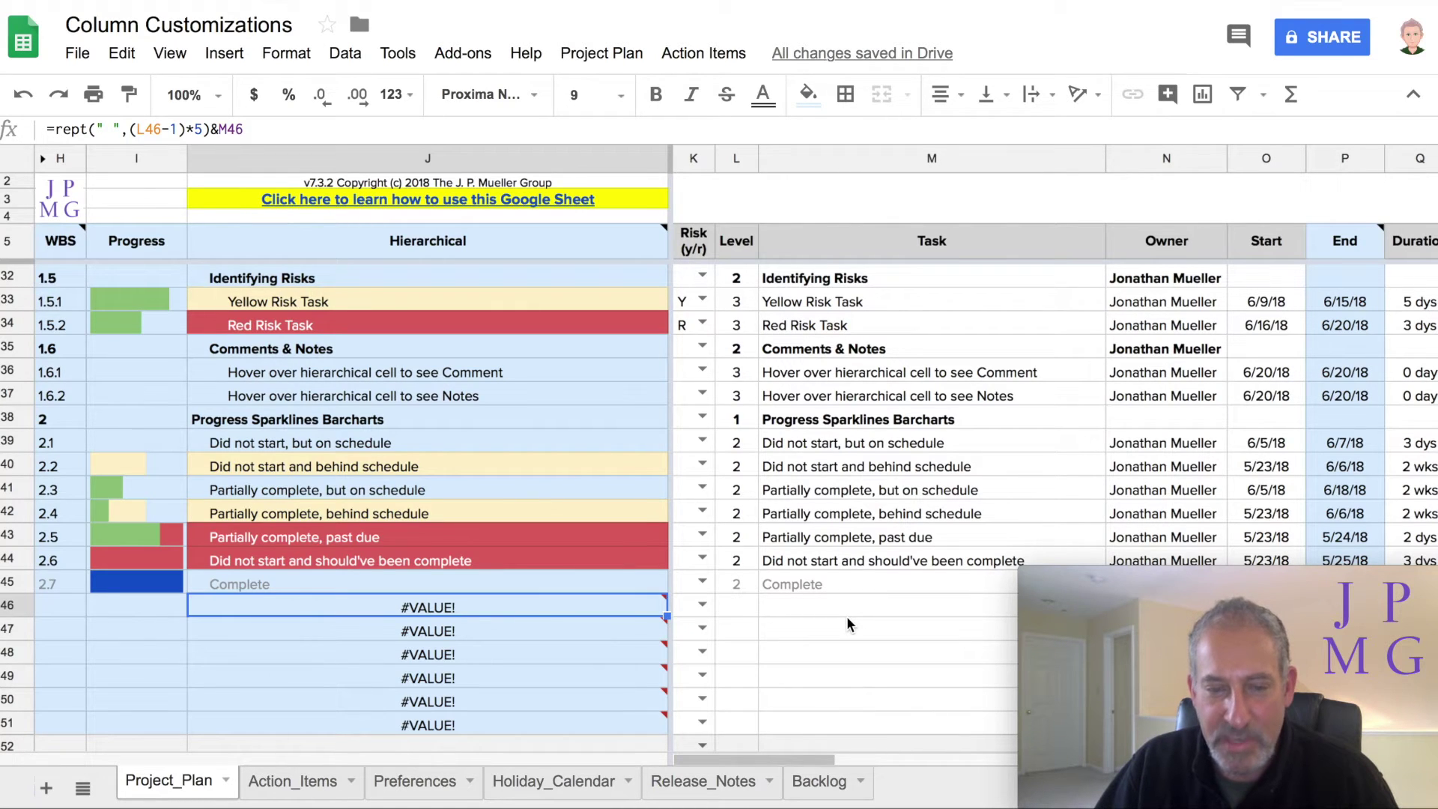
mouse_move(622, 662)
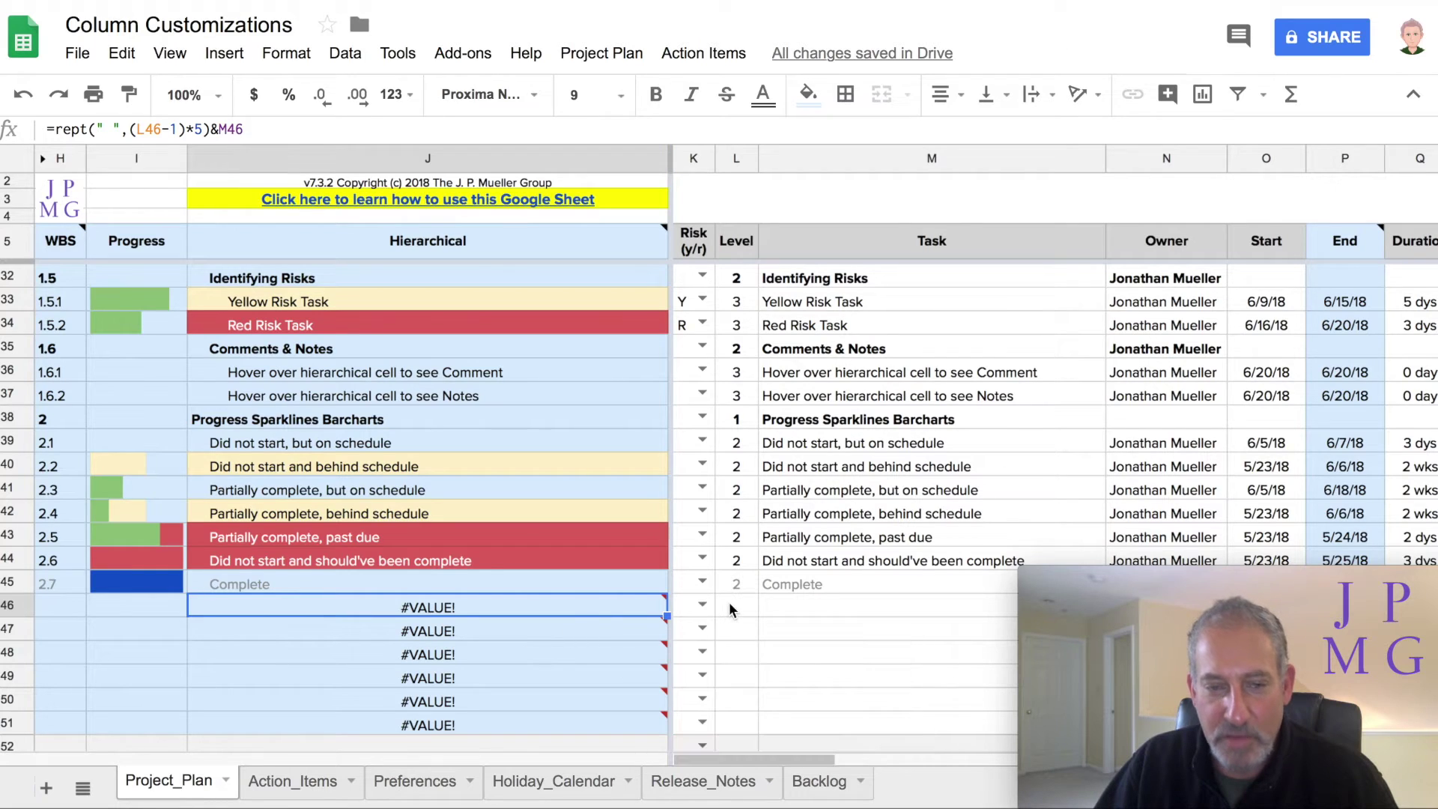
mouse_move(554, 626)
scroll(554, 625, up, 8)
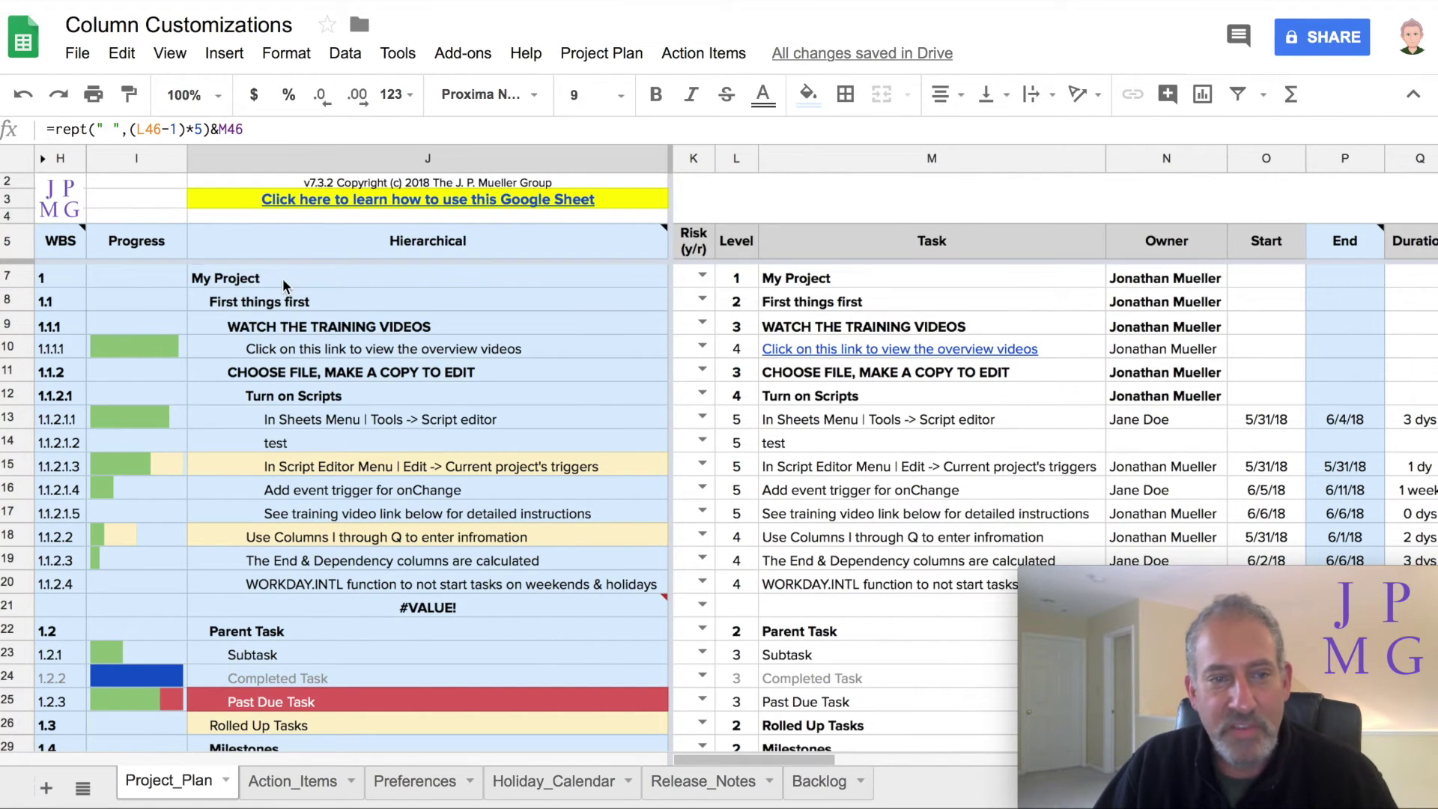
click(285, 284)
Step: Change J7 to =iferror(rept(" ",(L7-1)*5)&M7,"") so errors return blank
click(55, 130)
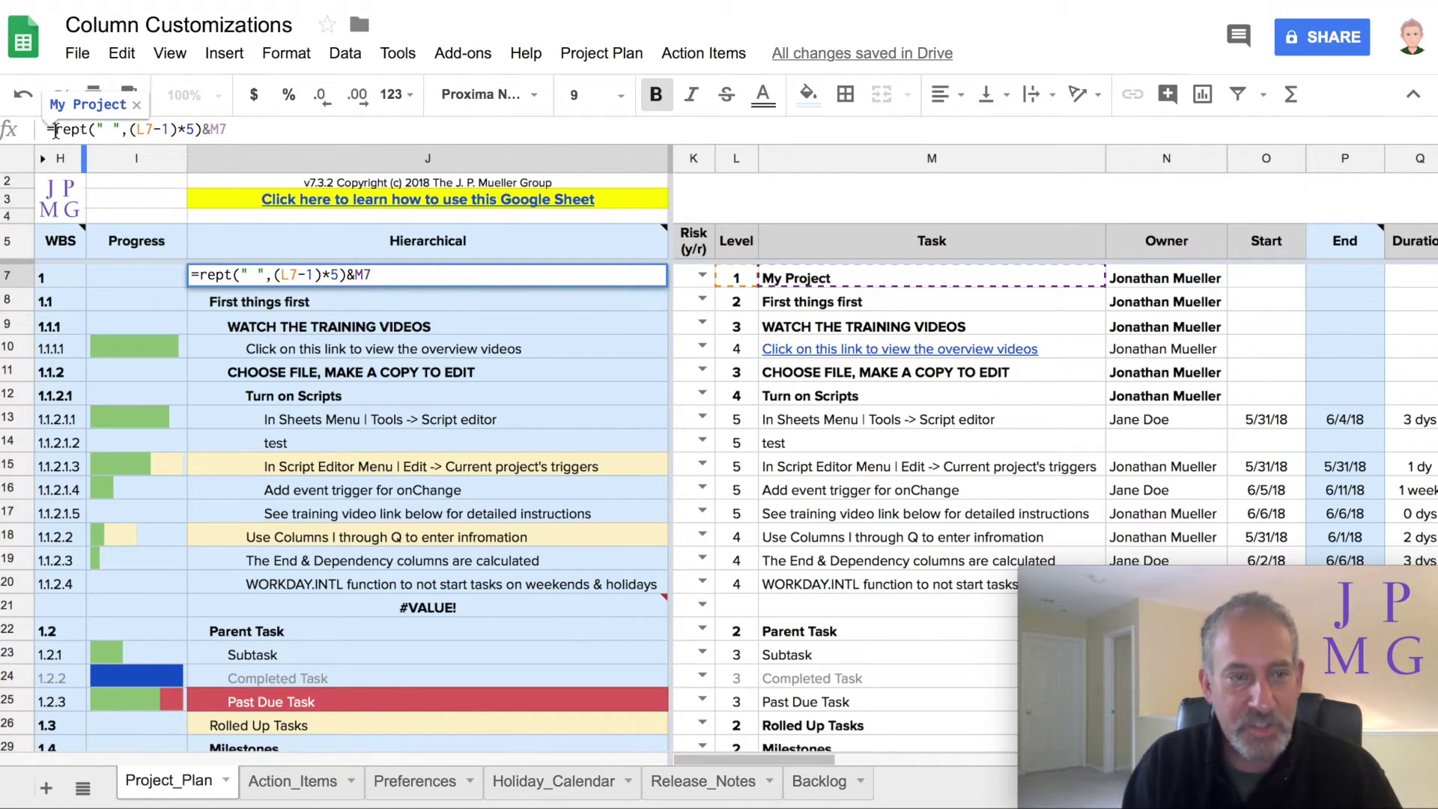
text(iferror)
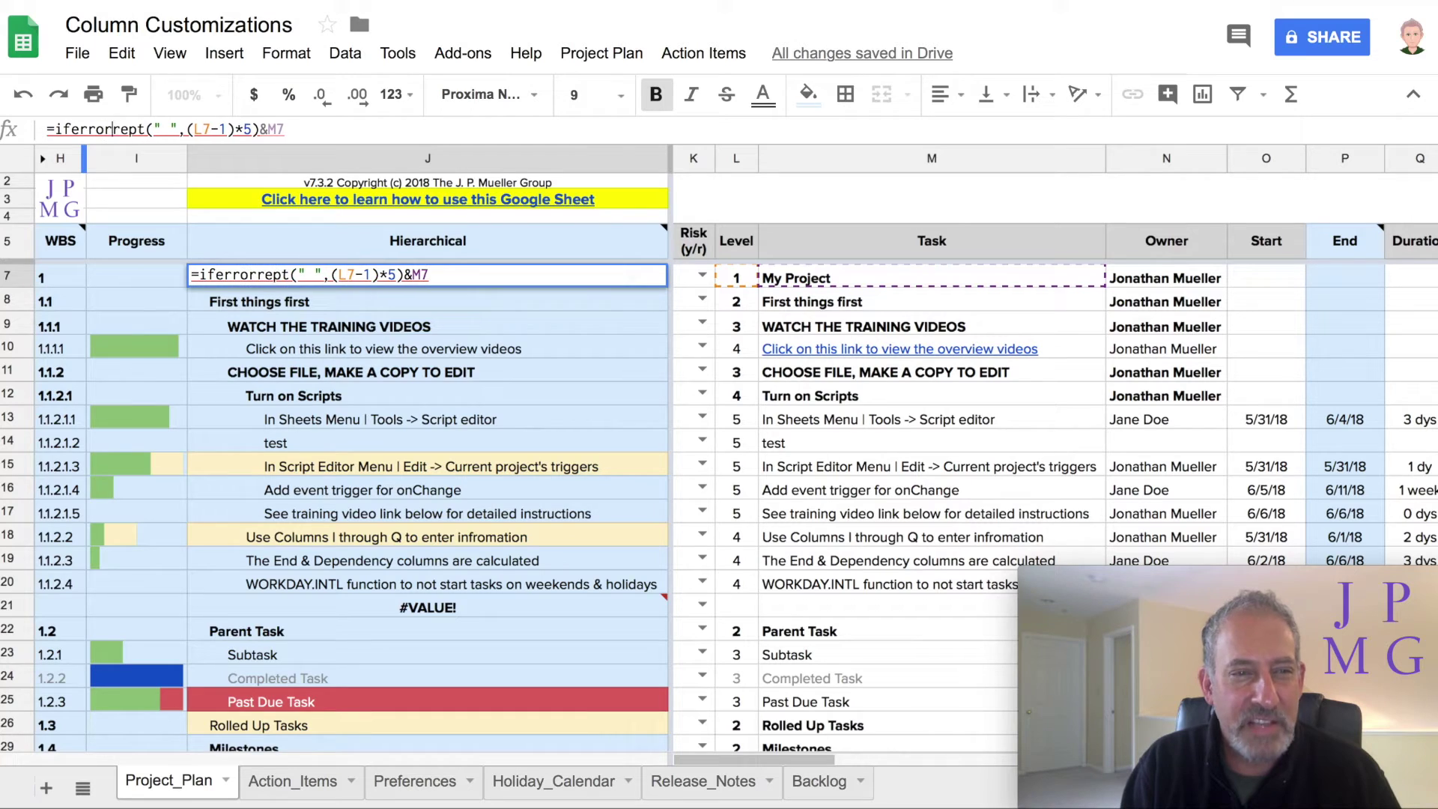
text(()
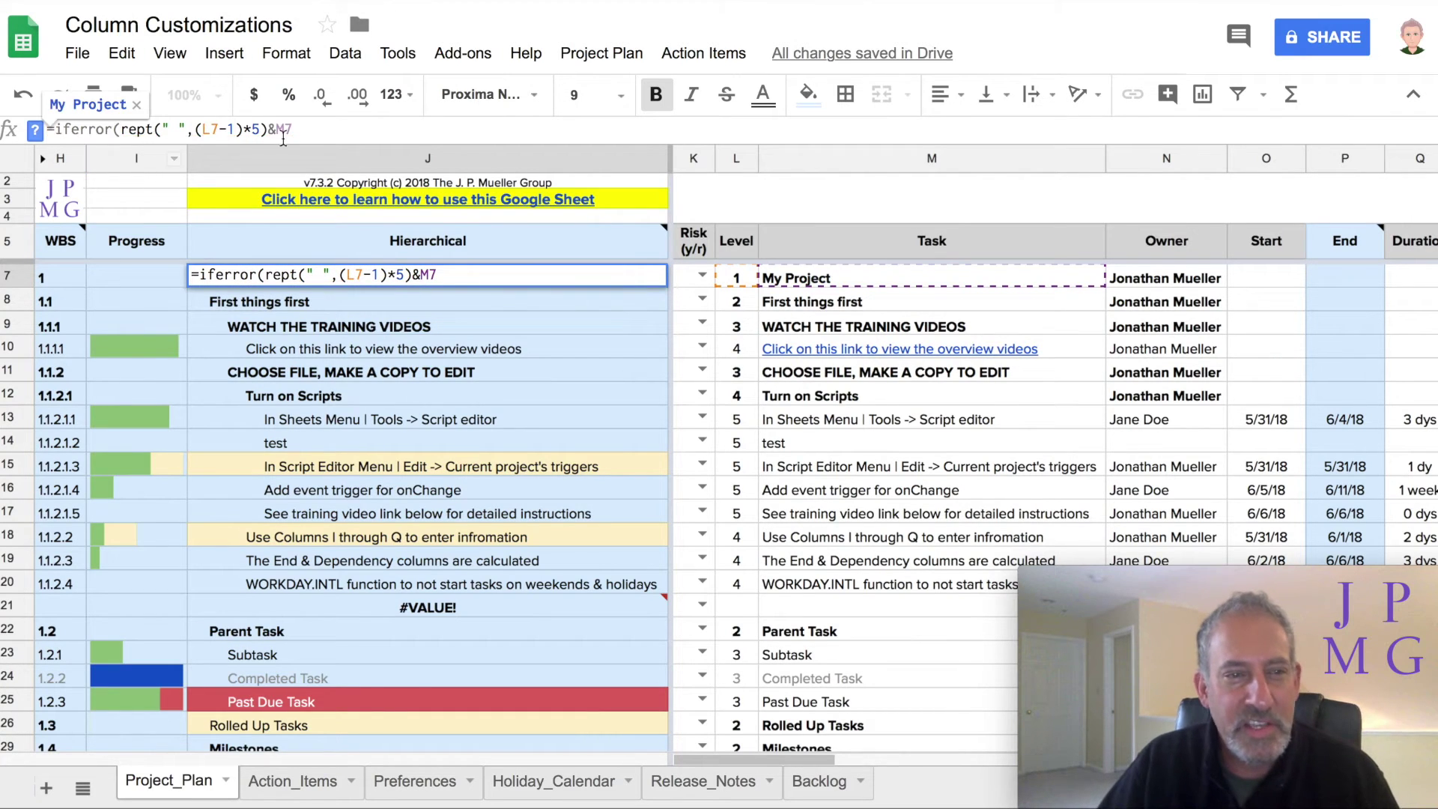
click(336, 125)
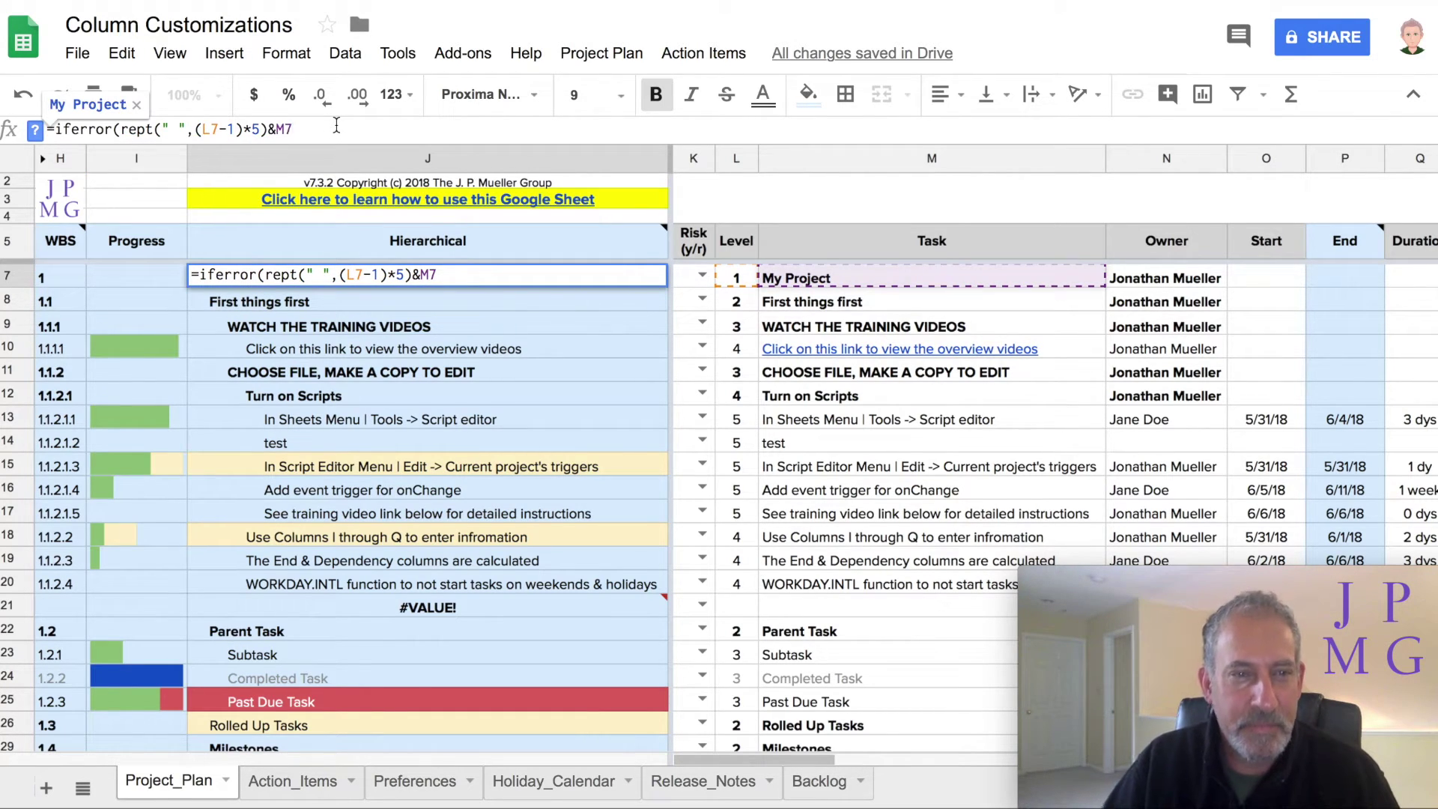
text(,"")
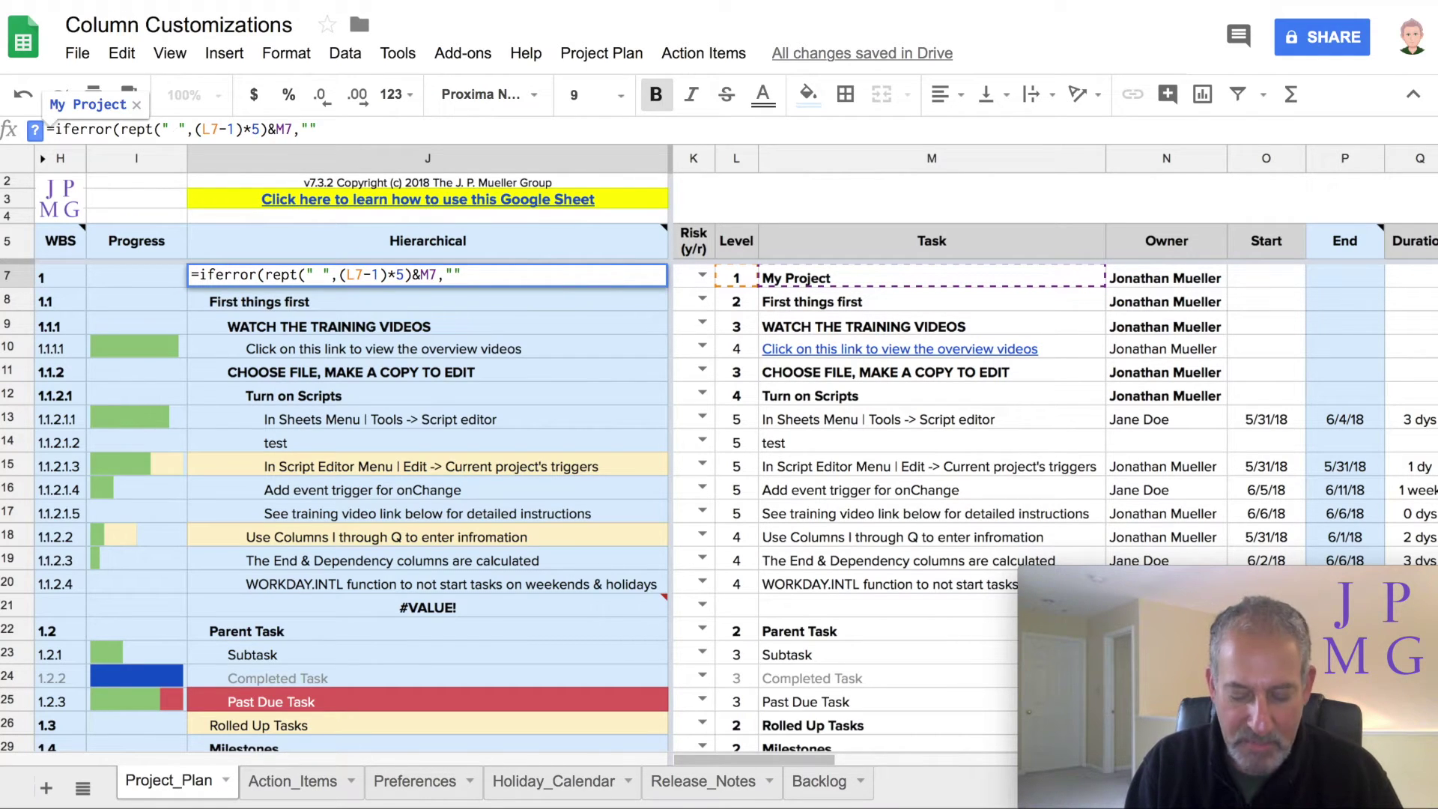
text())
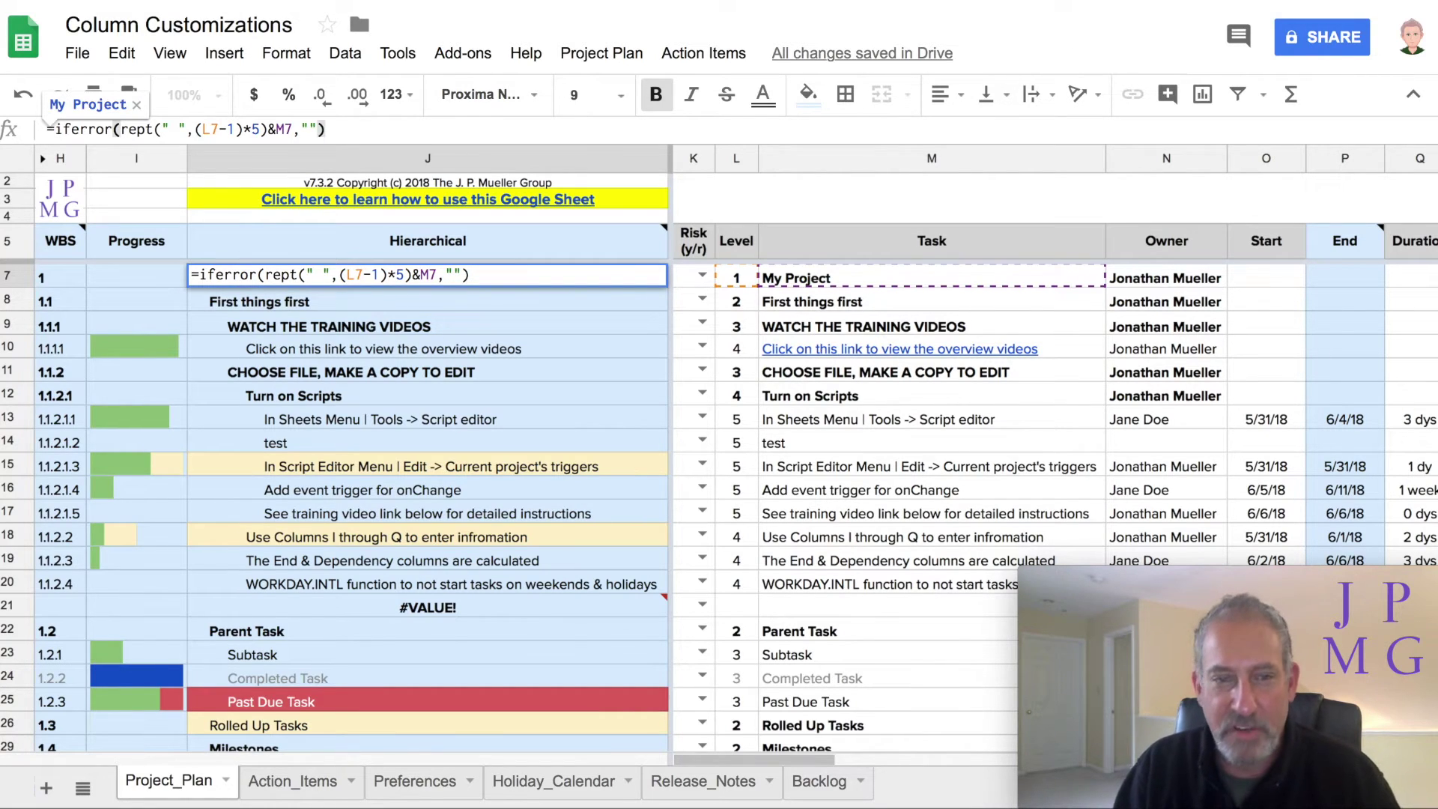
key(Return)
key(Up)
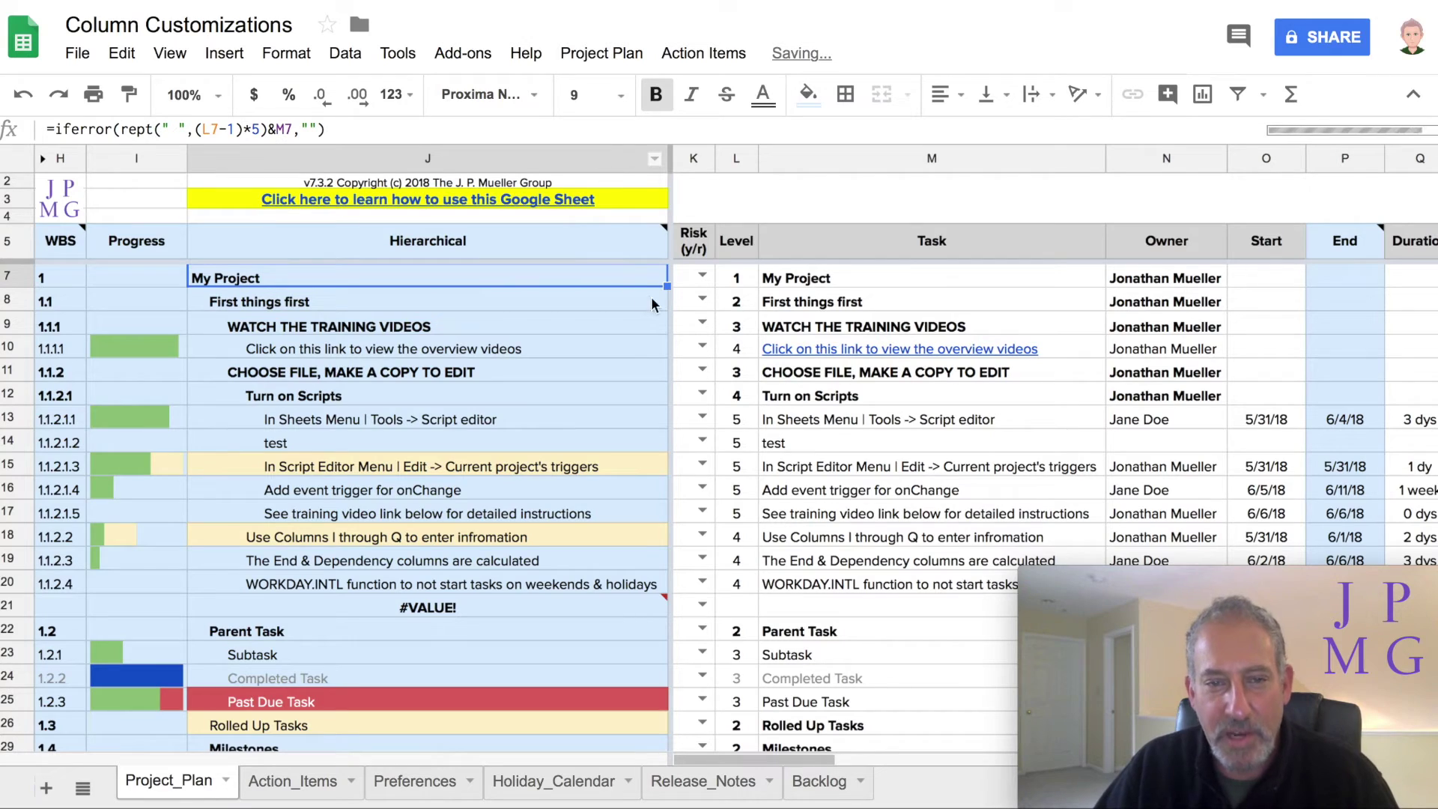
Step: Fill the IFERROR indent formula from J7 down to row 51, then check J48, J46 and J7
drag(666, 287, 633, 685)
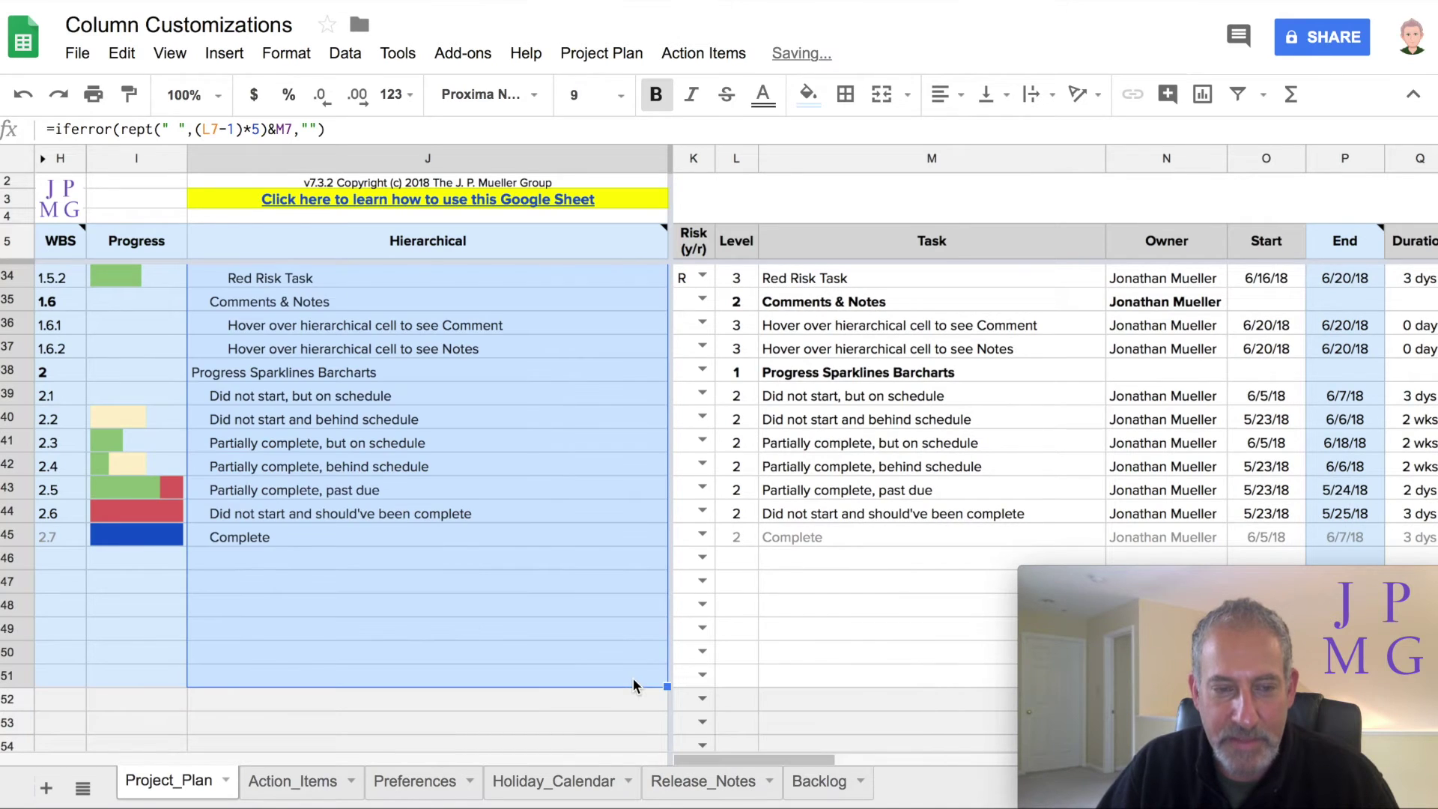
click(519, 606)
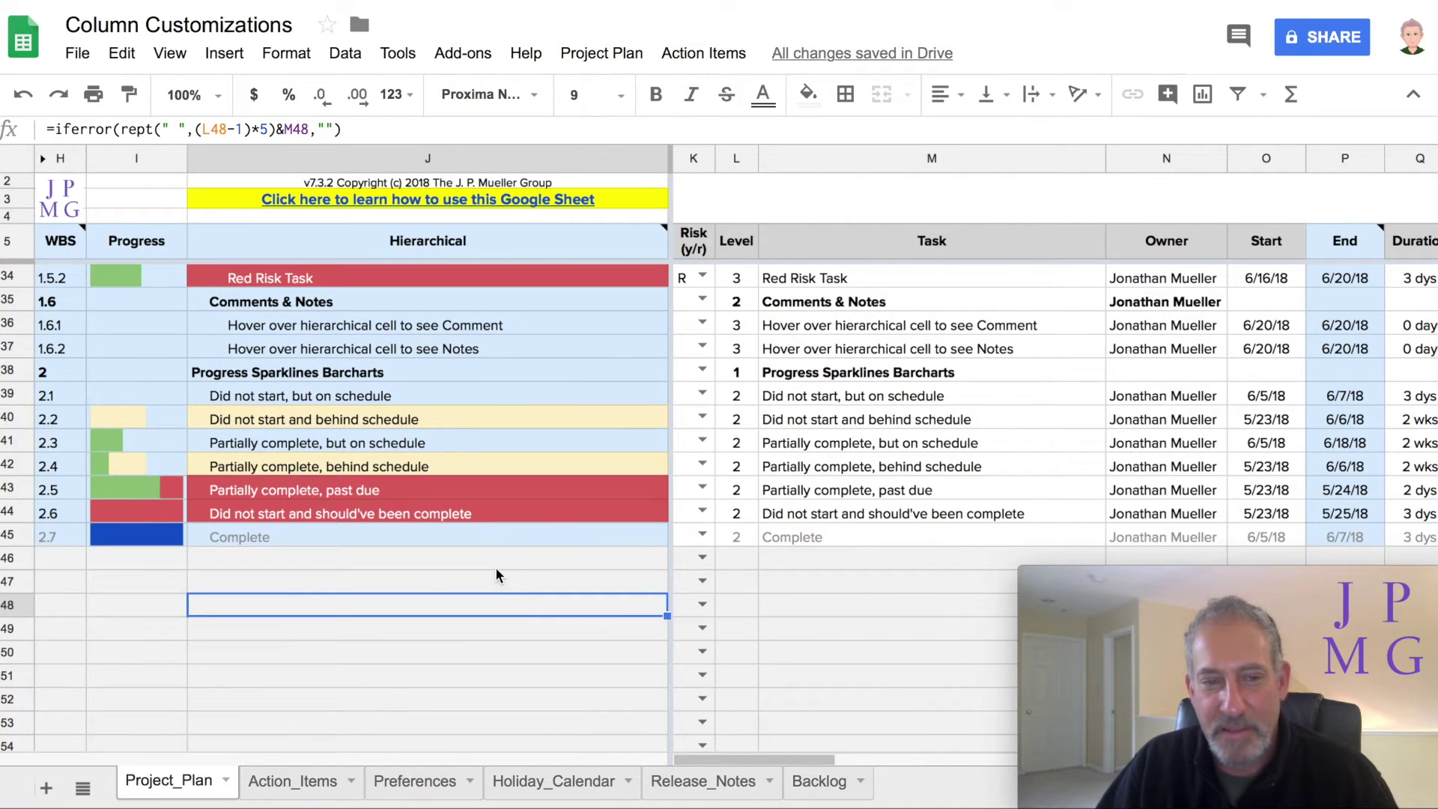
click(496, 567)
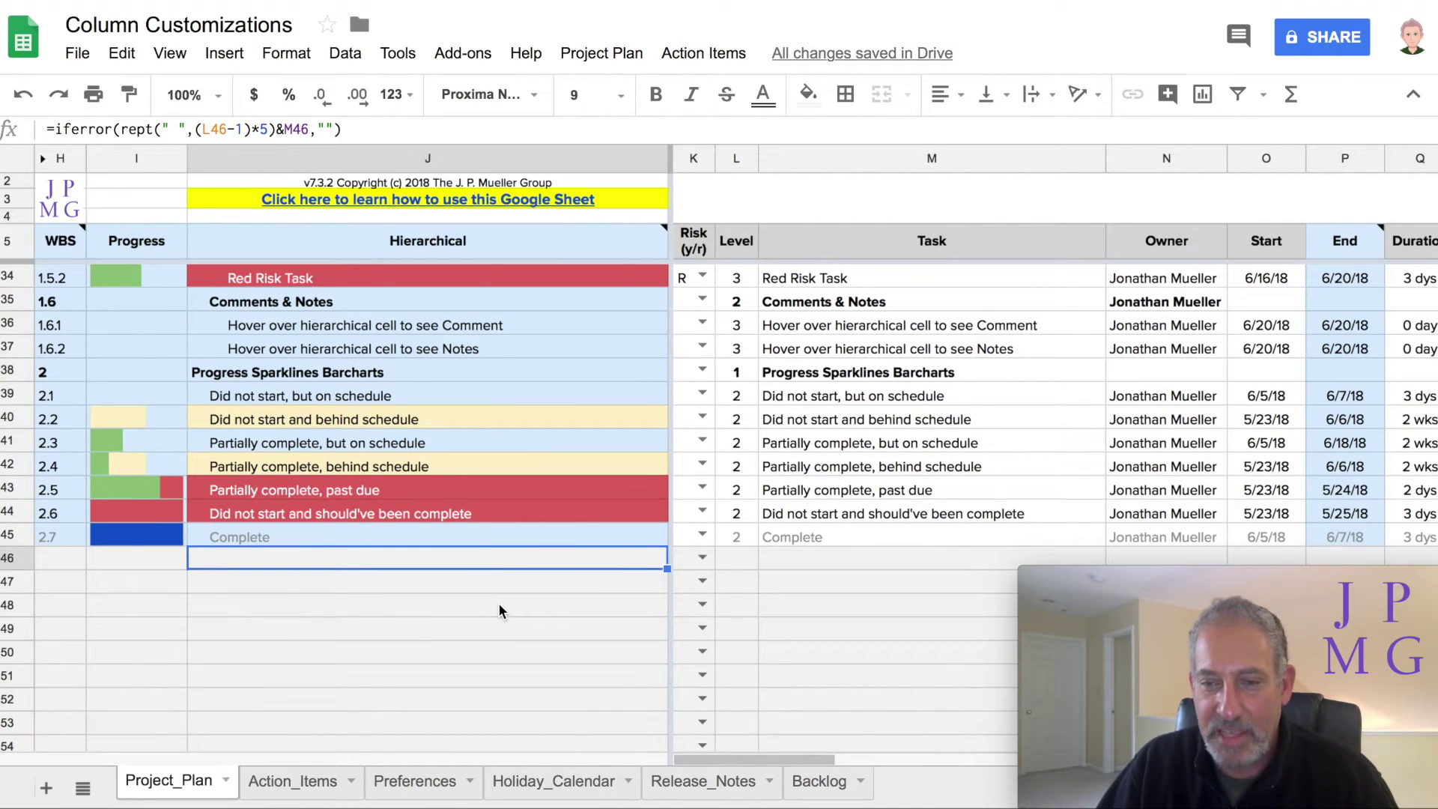
scroll(483, 456, up, 9)
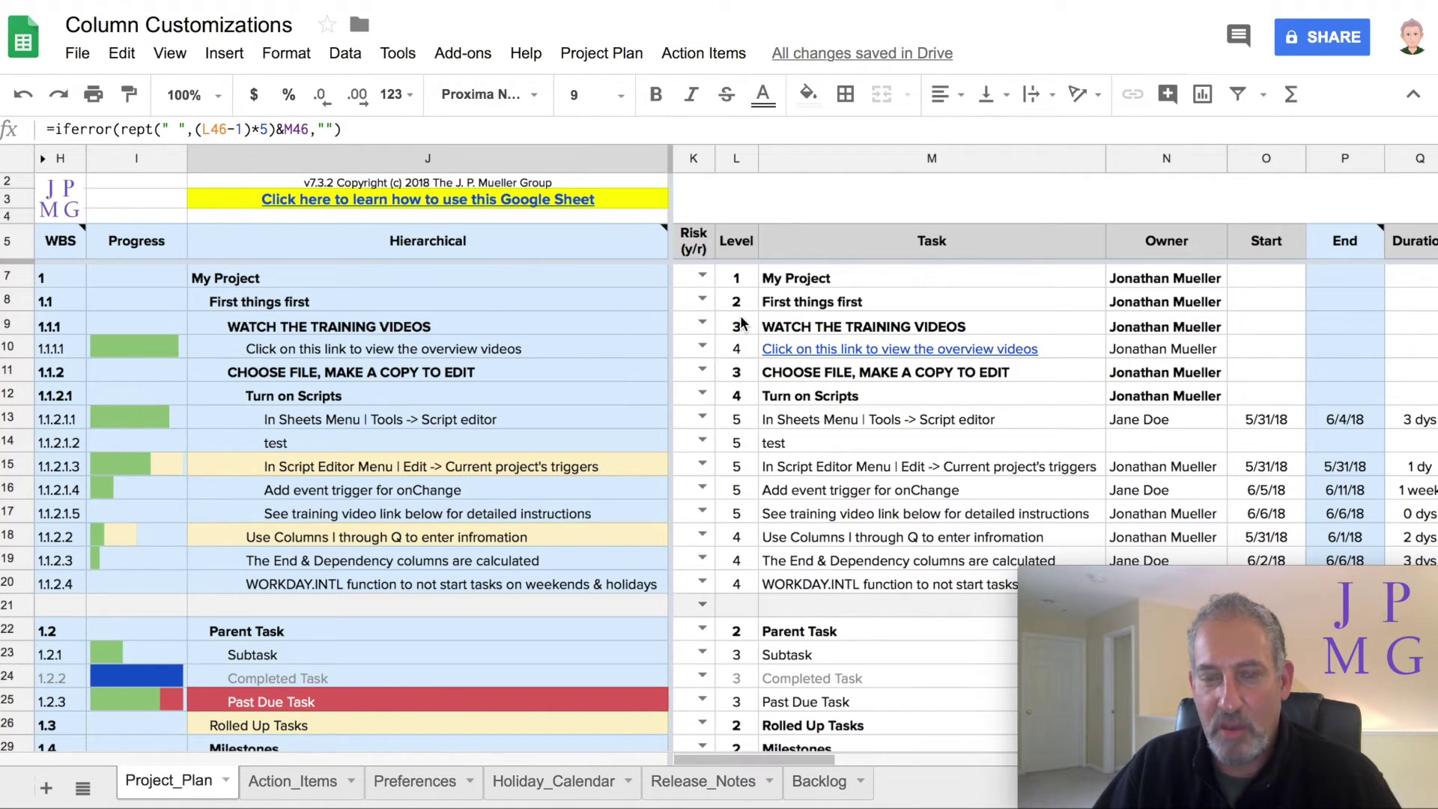
click(328, 279)
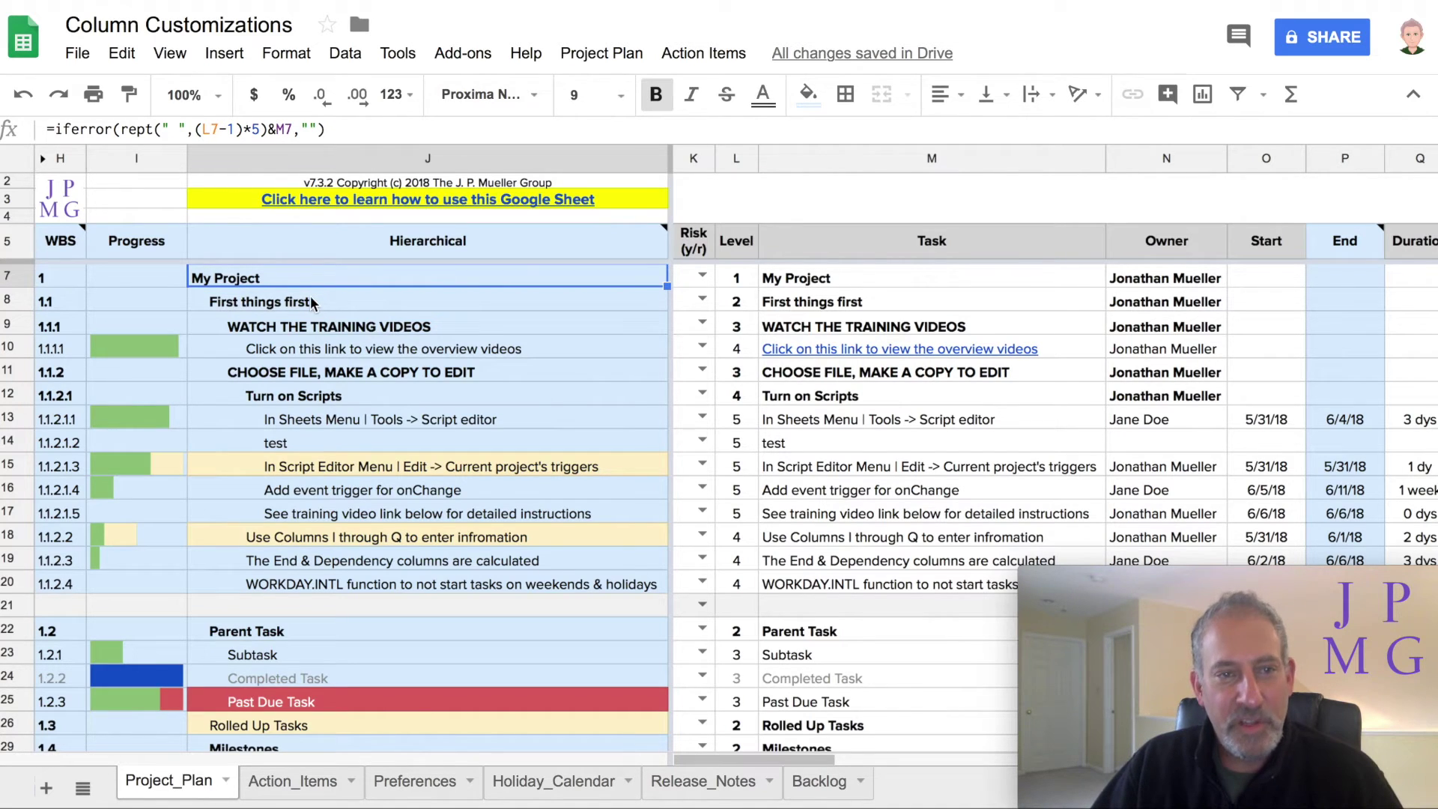
Step: Set Level Indentation in Preferences!B3 to 20, then glance at Project_Plan and return
click(310, 301)
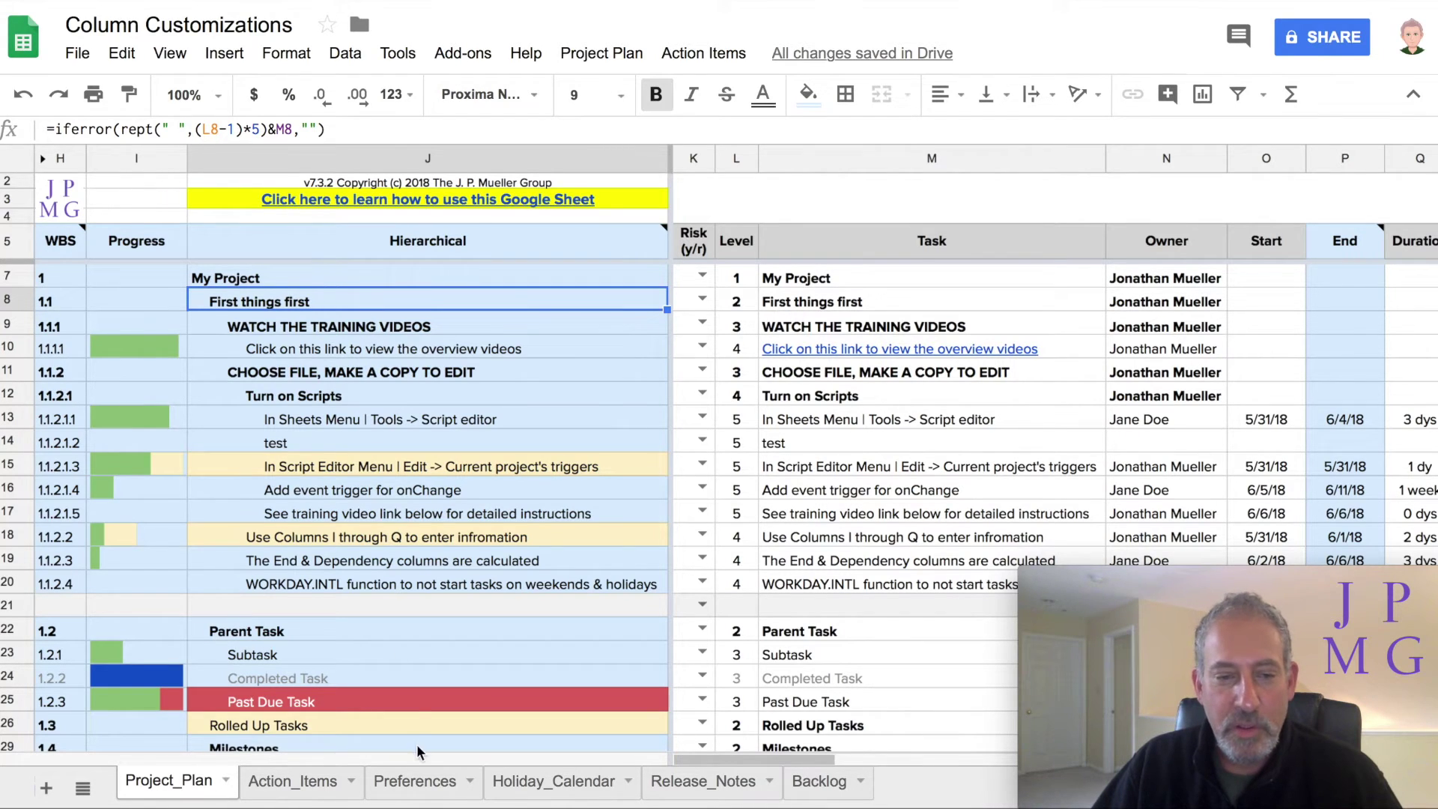
click(418, 793)
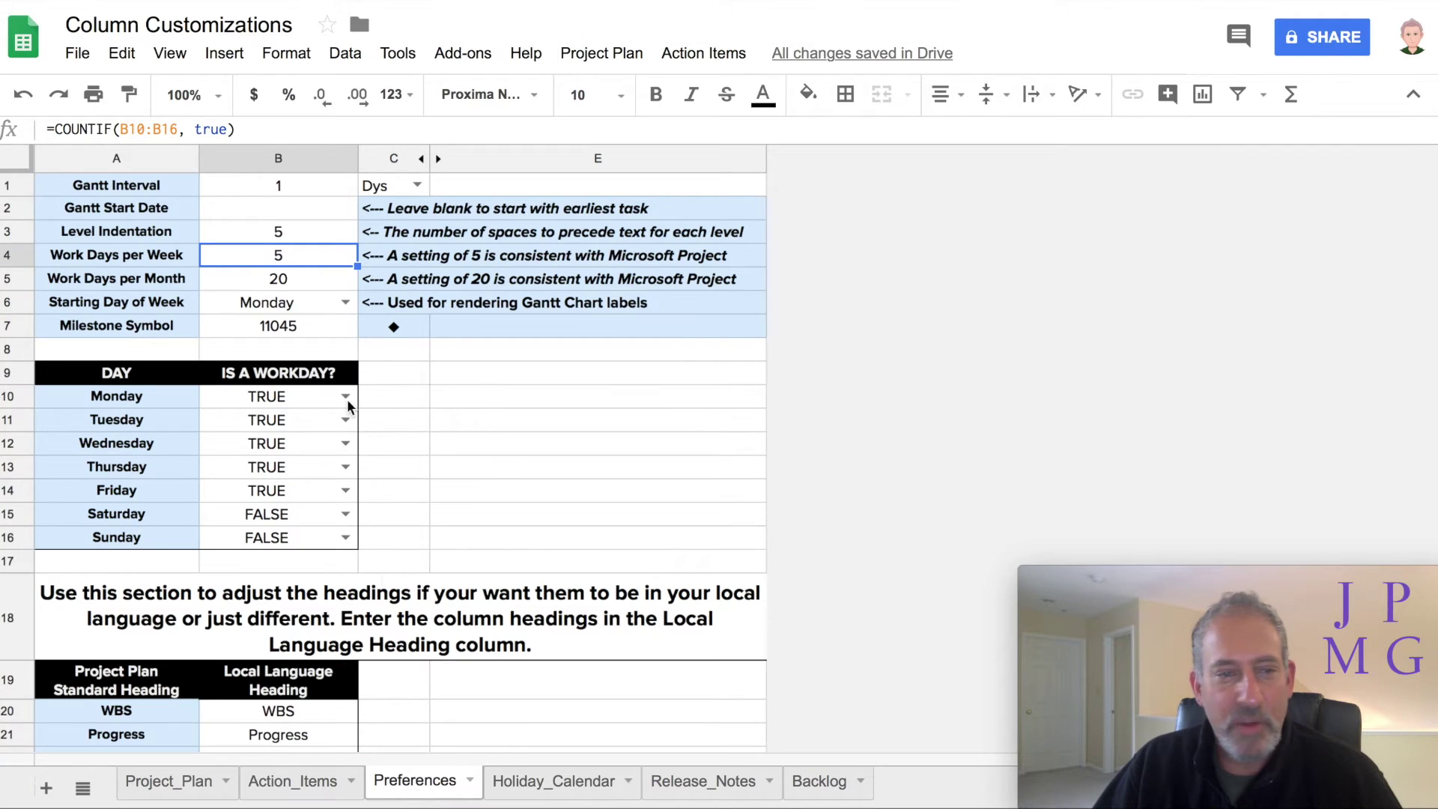
click(265, 232)
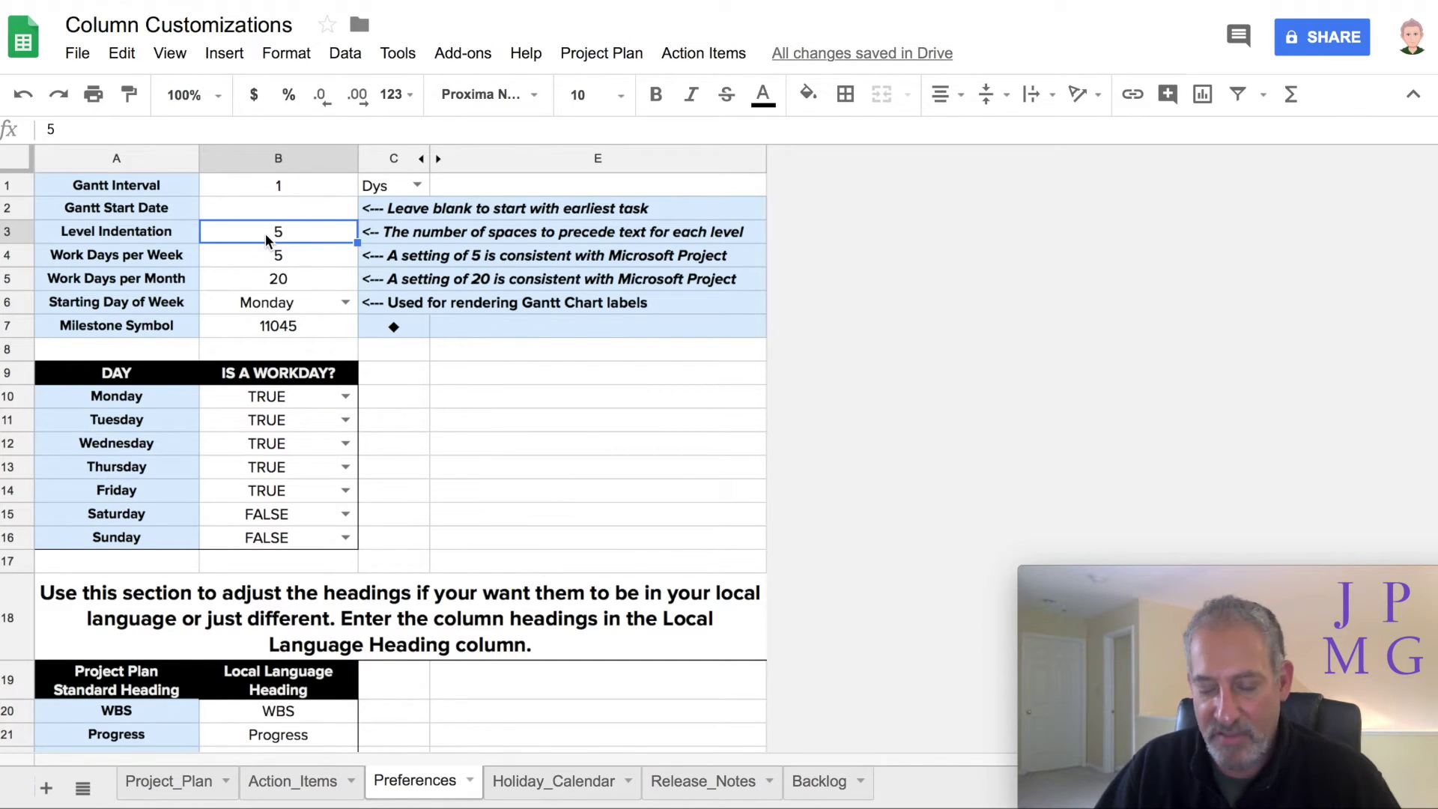
text(20)
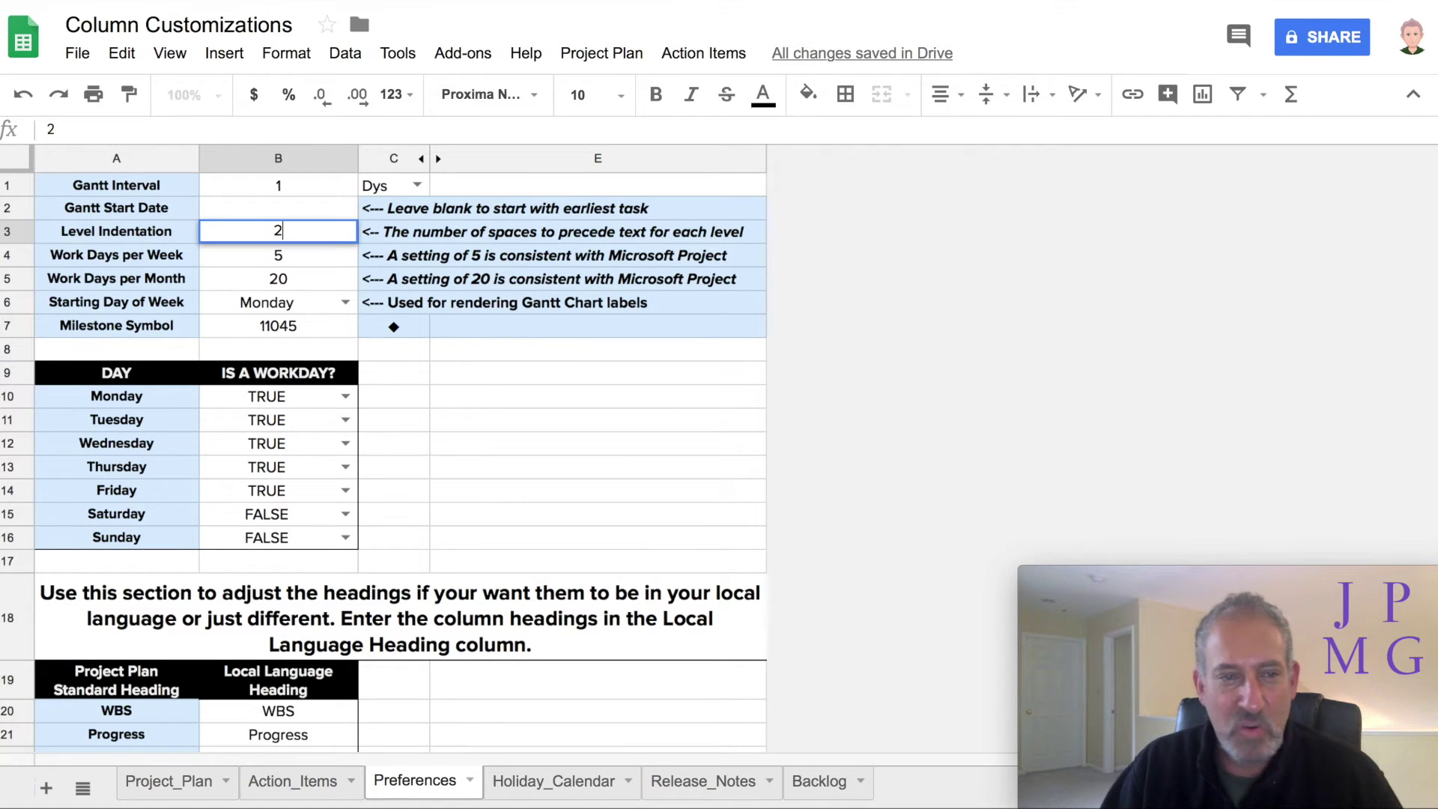
key(Return)
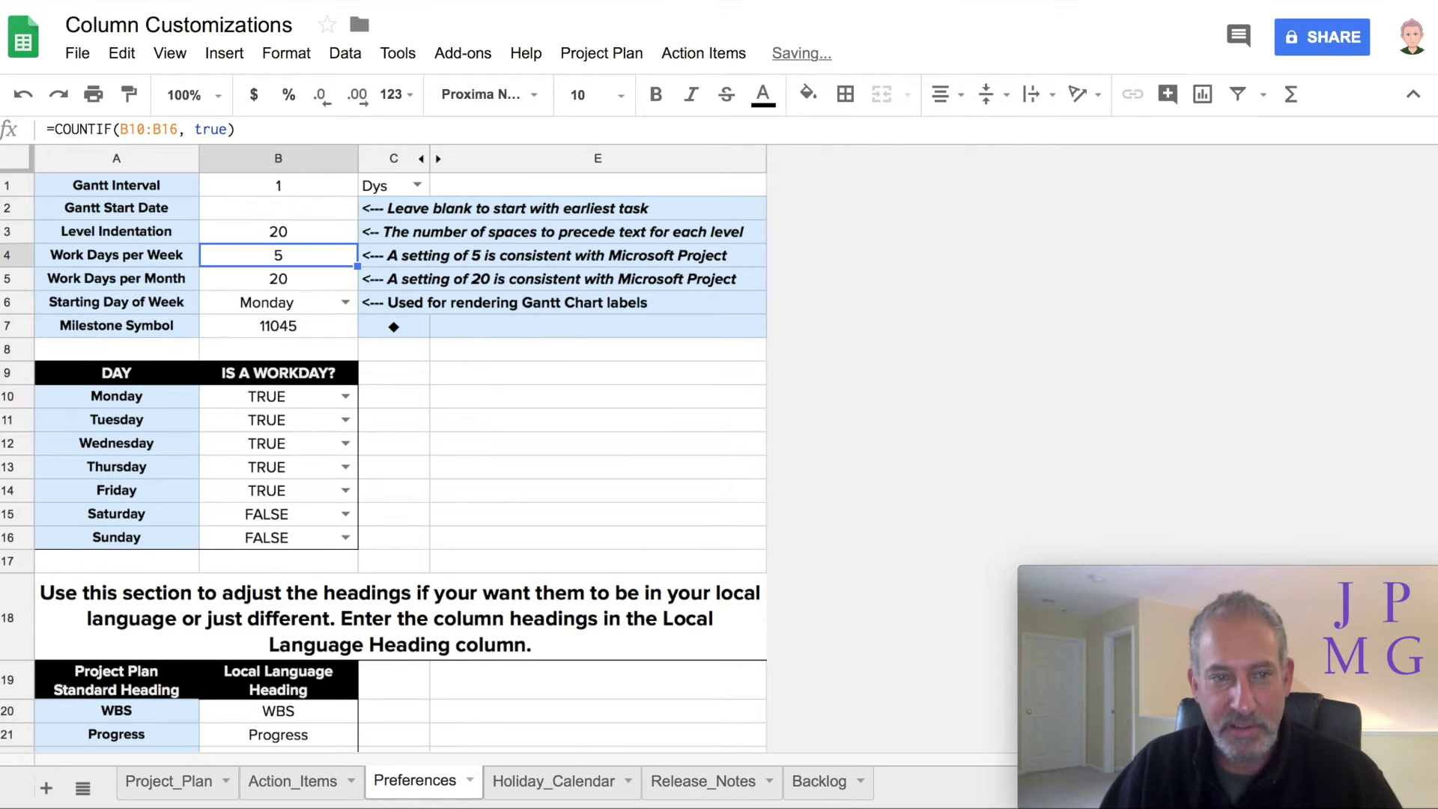
click(189, 793)
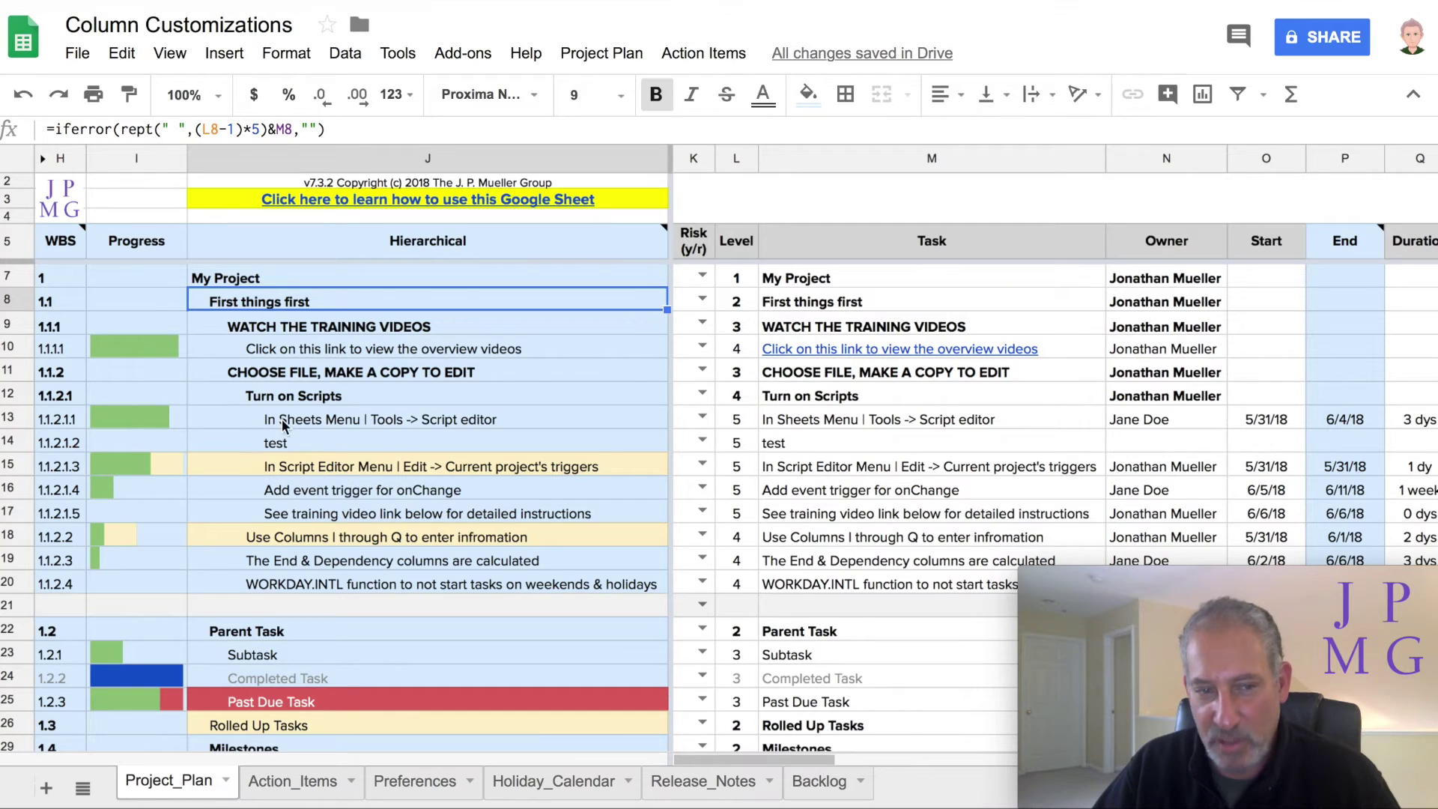
click(413, 781)
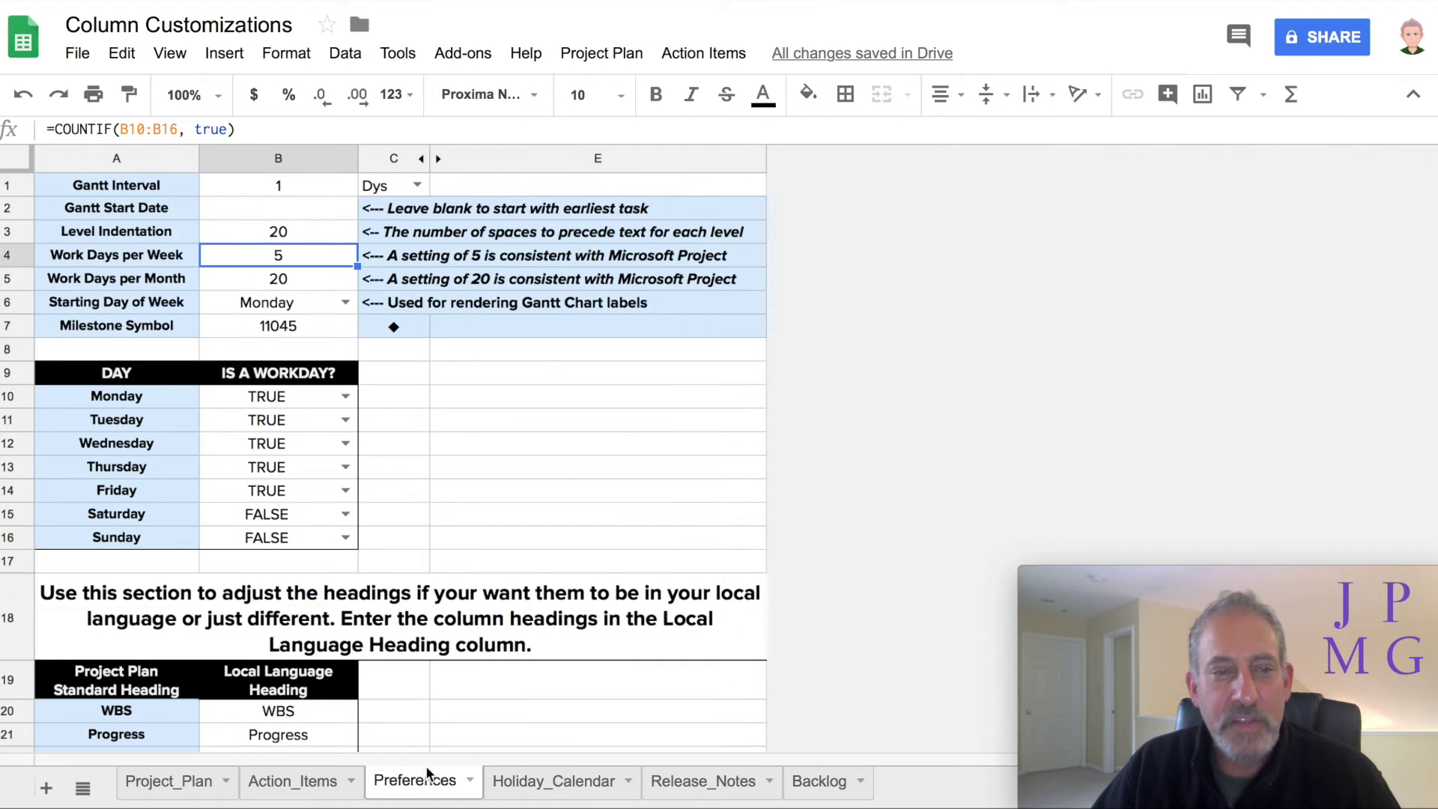
click(285, 234)
Step: From B3's context menu, open the Named ranges list and scroll to Indent_Spaces (Preferences!B3)
right_click(286, 234)
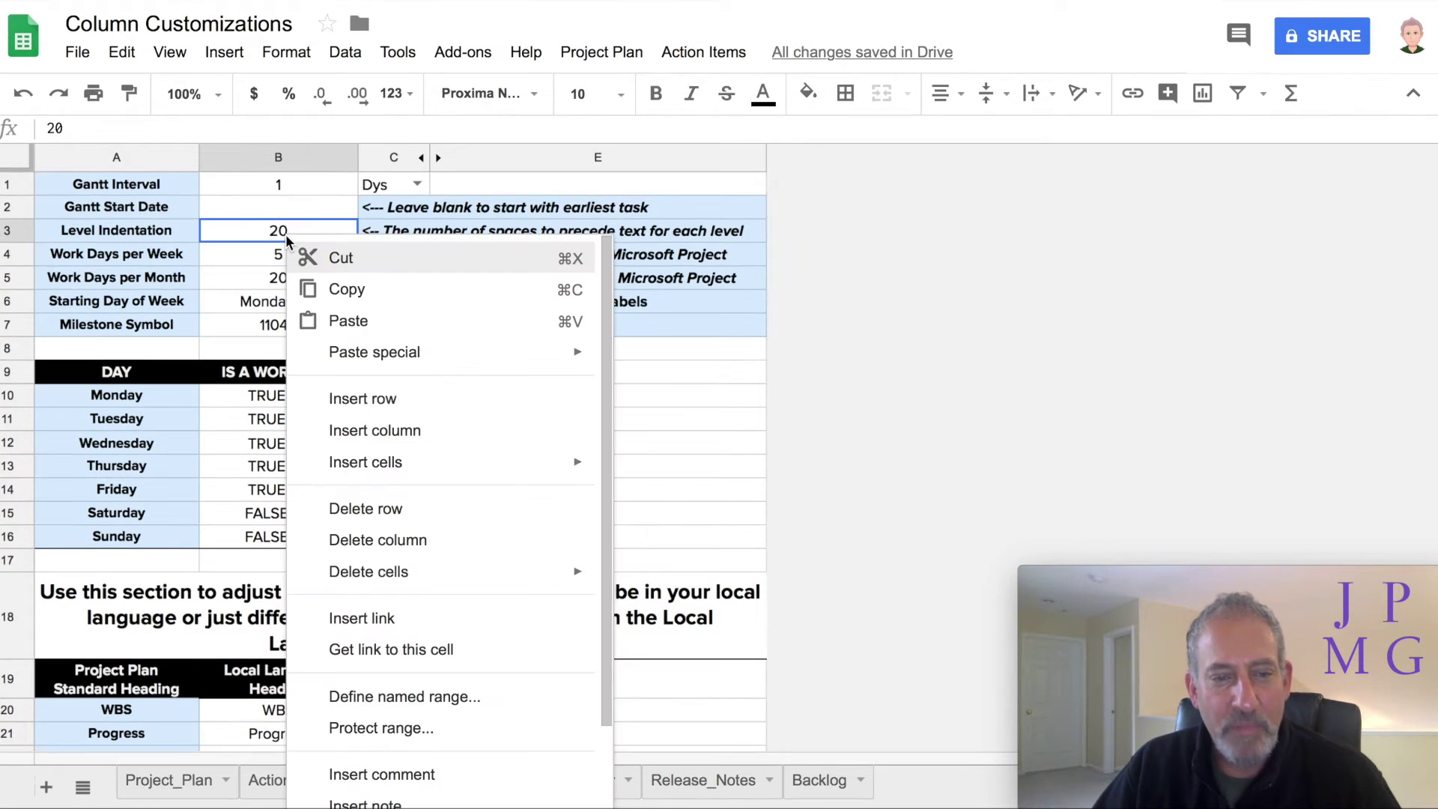
click(433, 698)
scroll(1208, 405, down, 15)
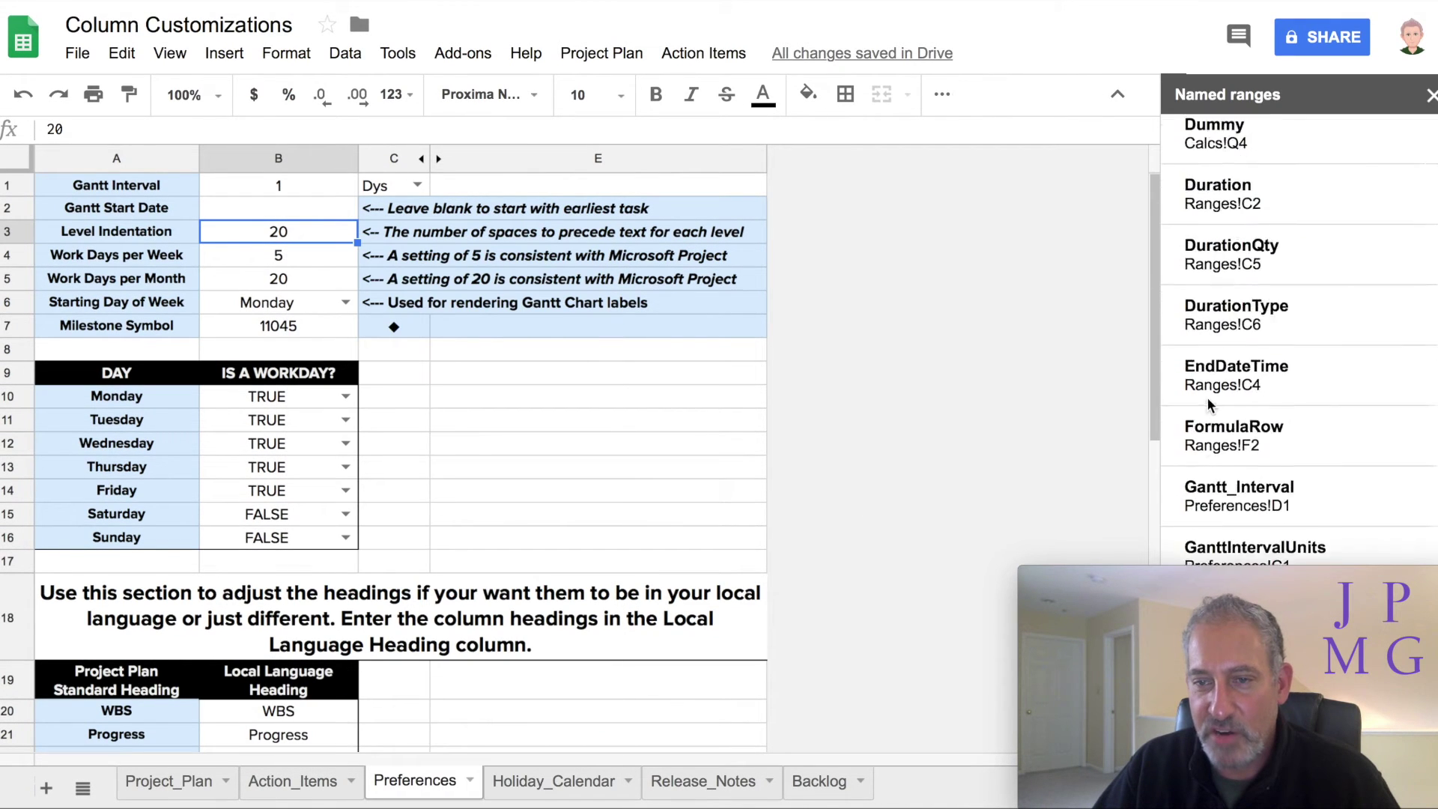
scroll(1209, 405, down, 10)
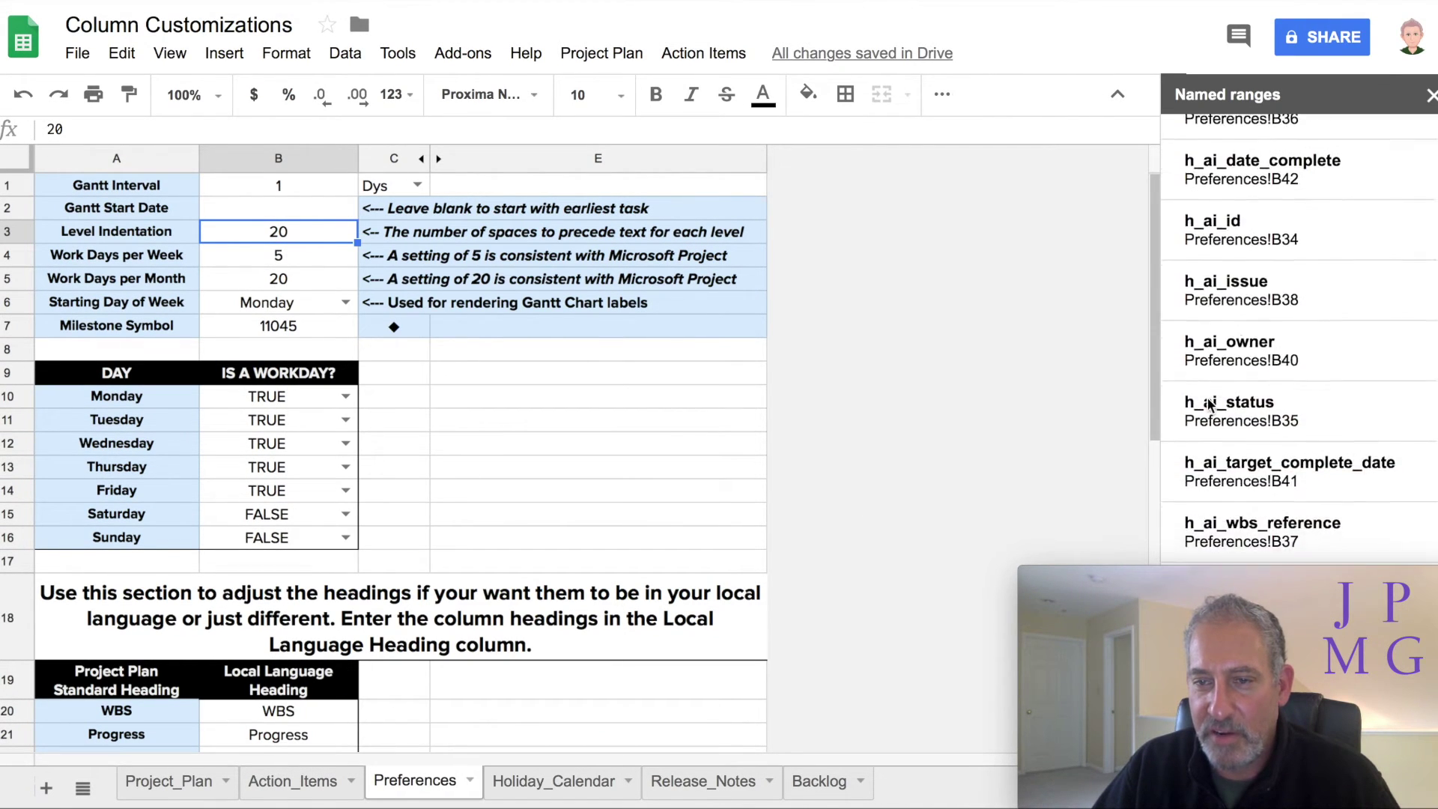
scroll(1208, 404, down, 5)
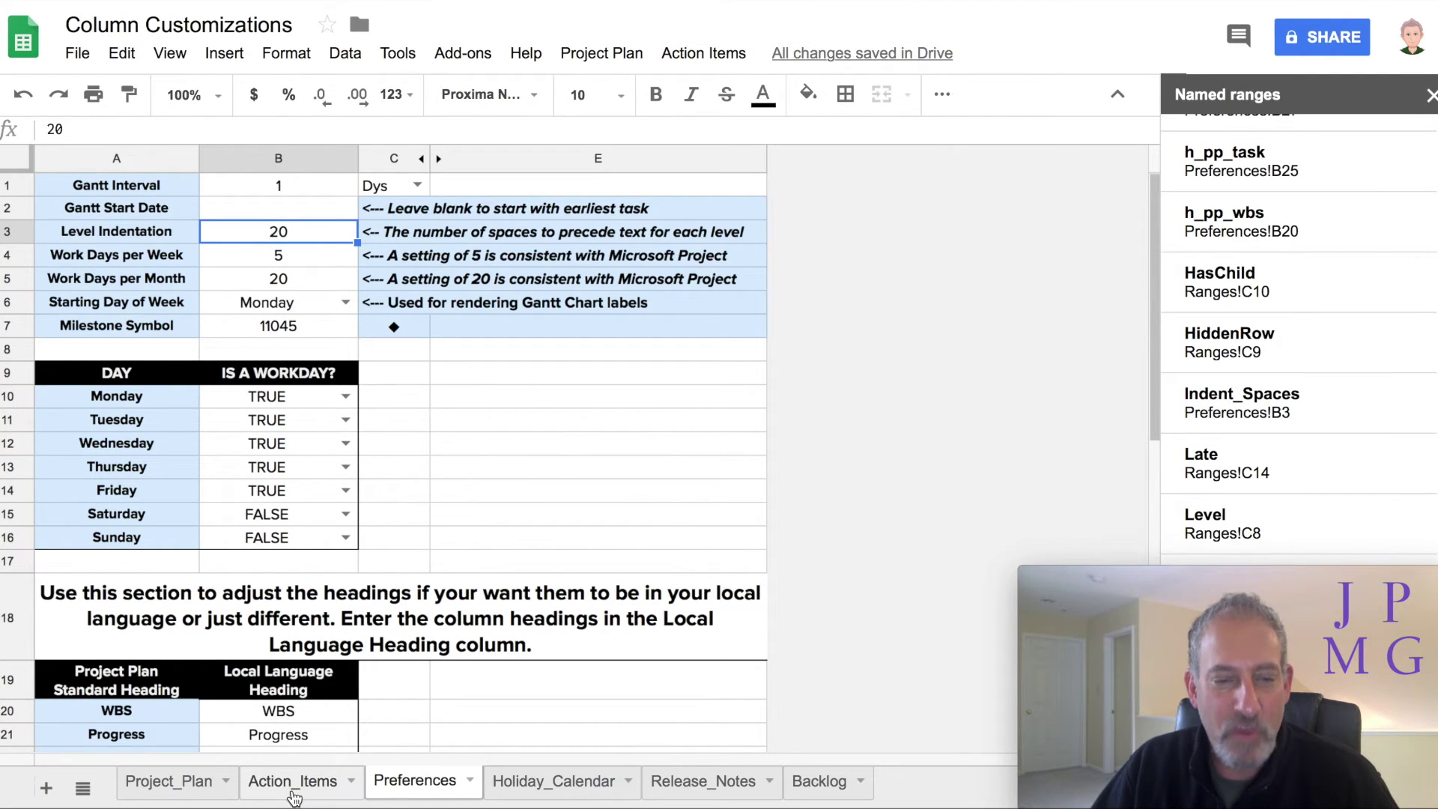
Step: Replace the fixed 5 in J8 with Indent_Spaces, then copy that formula up into J7
click(209, 786)
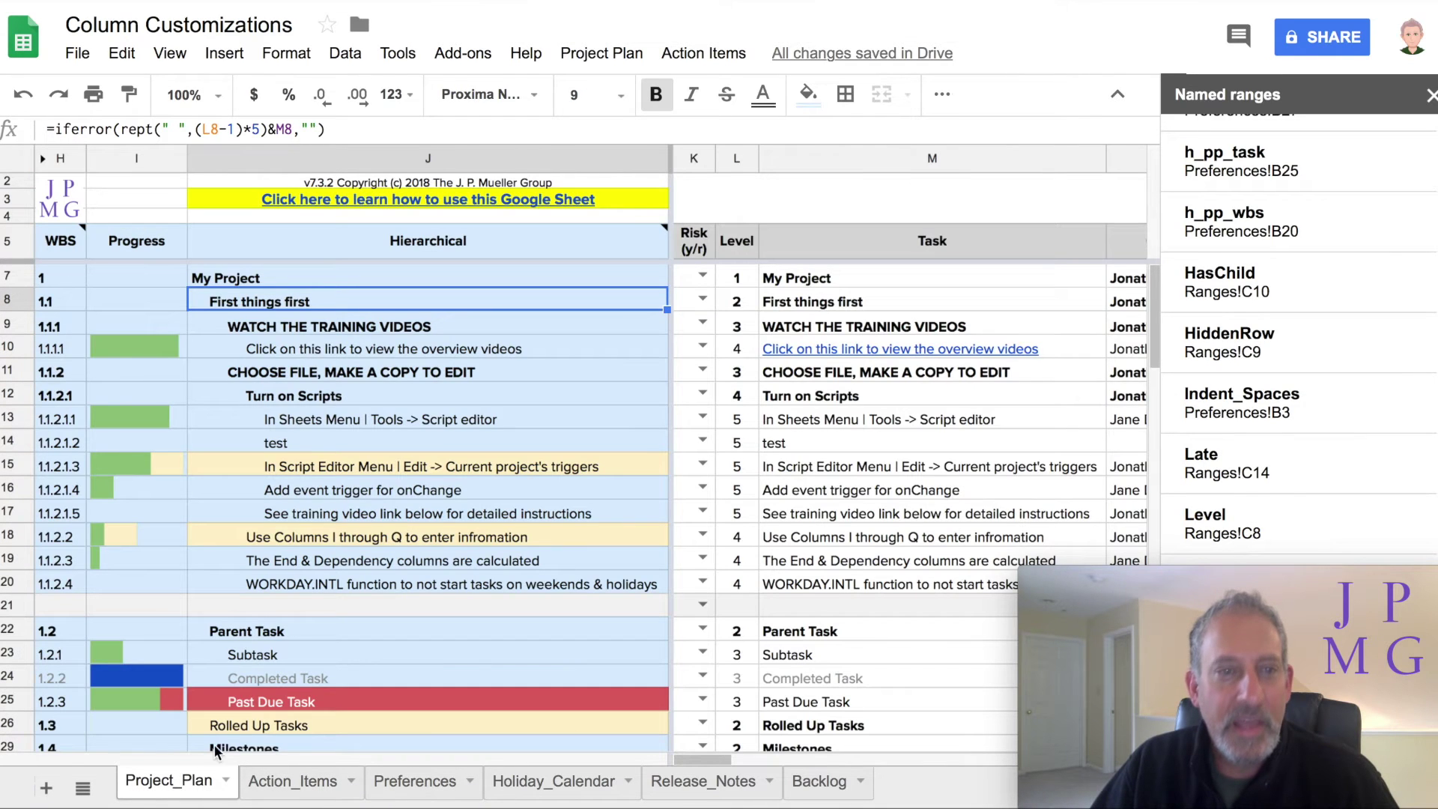
click(251, 130)
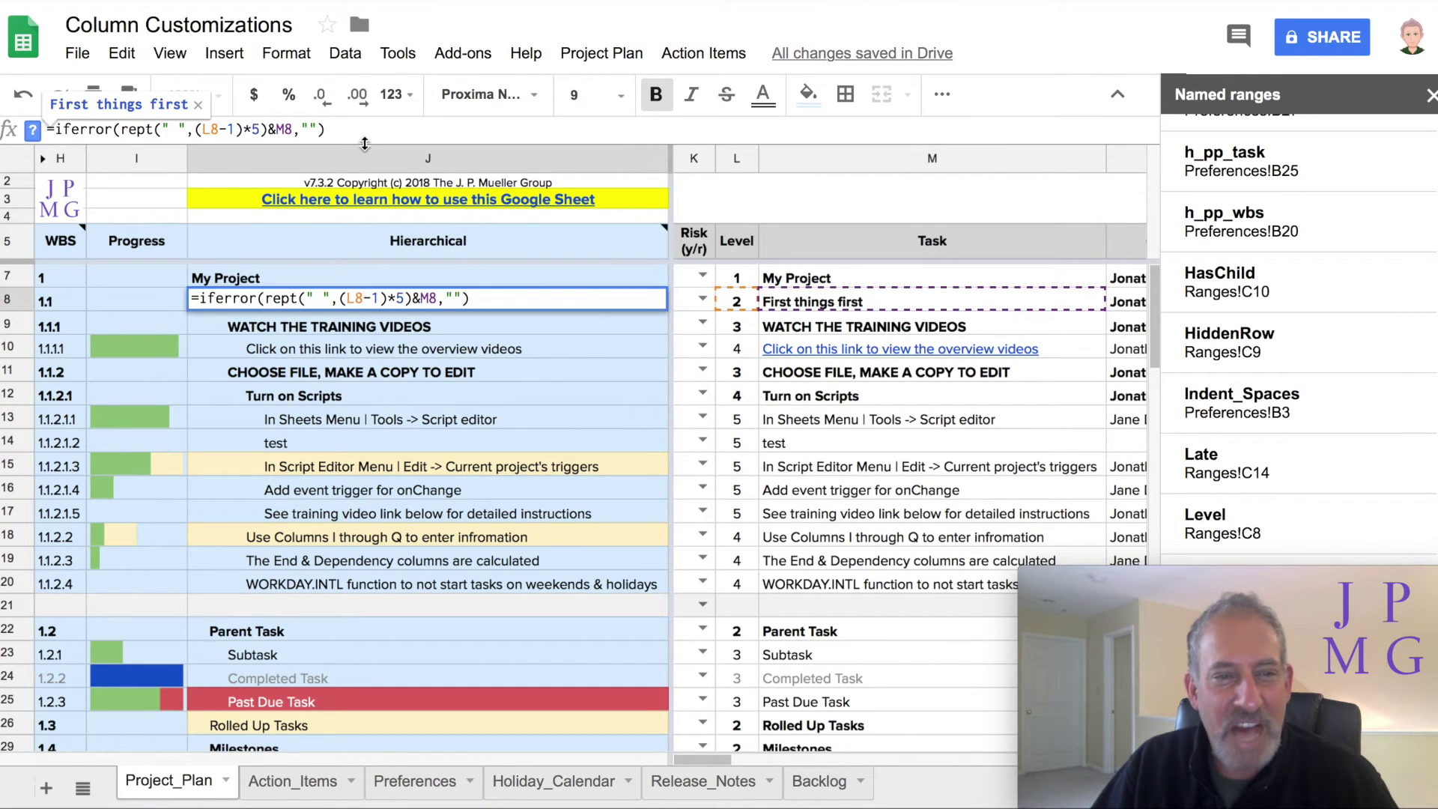
key(Delete)
text(Ind)
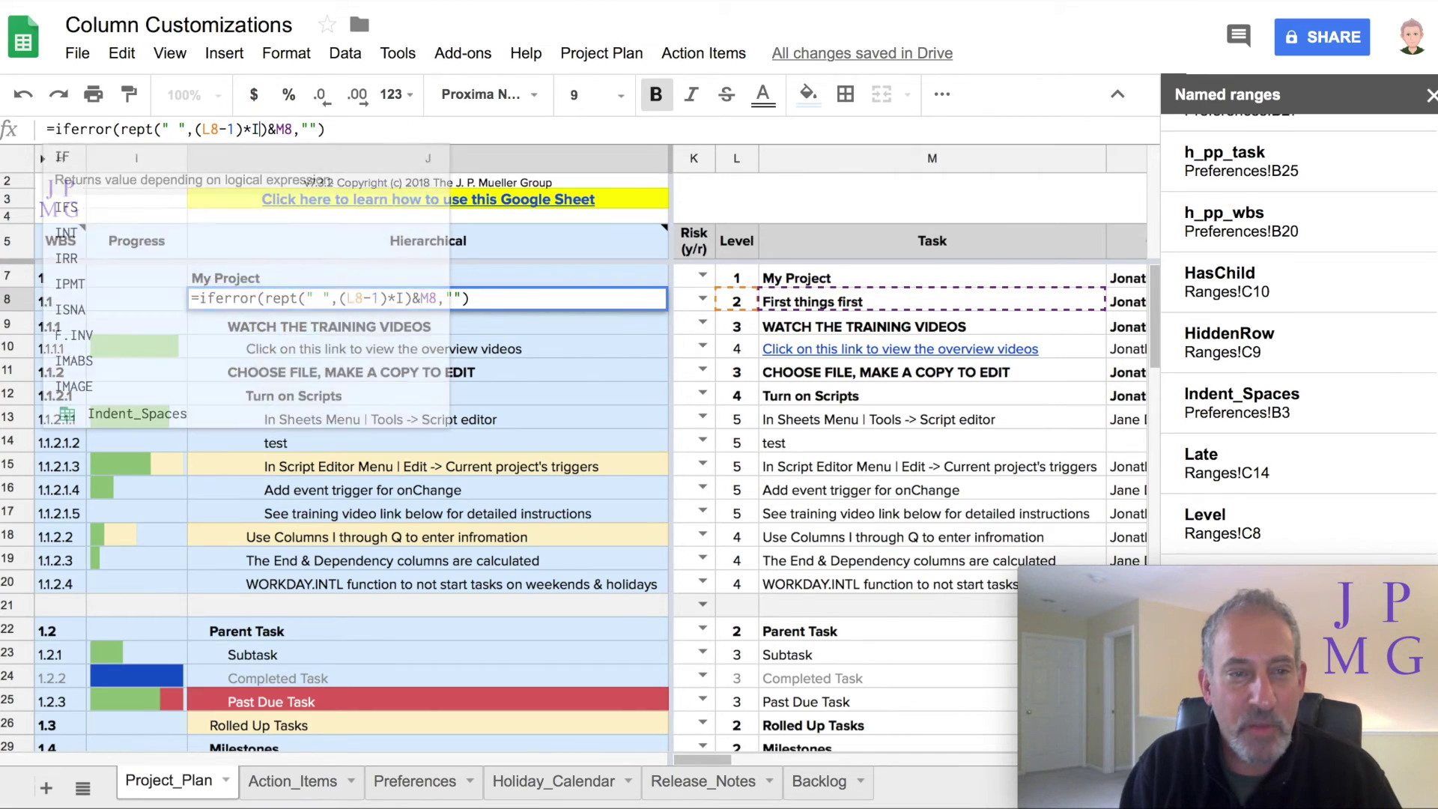
text(ent_)
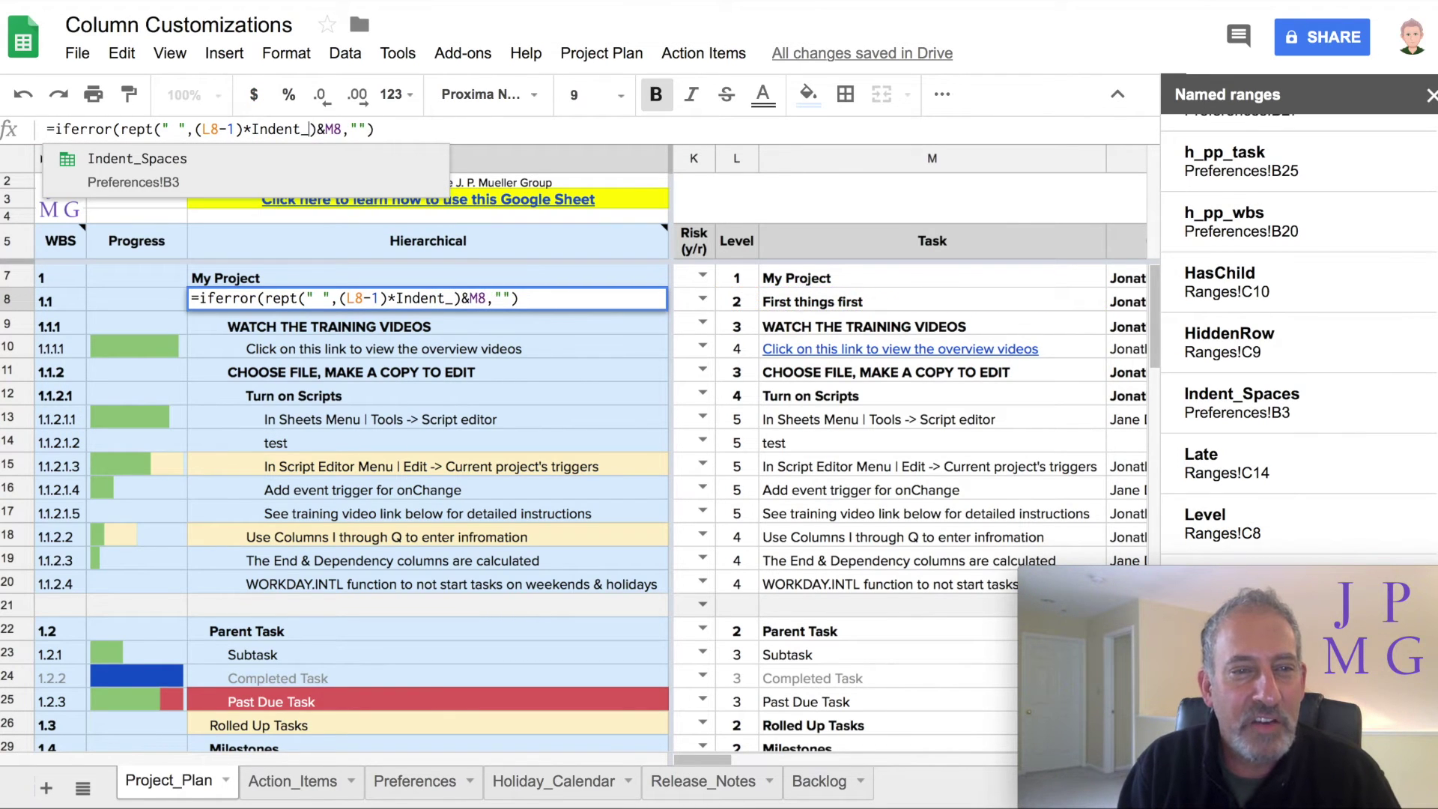
text(Spaces)
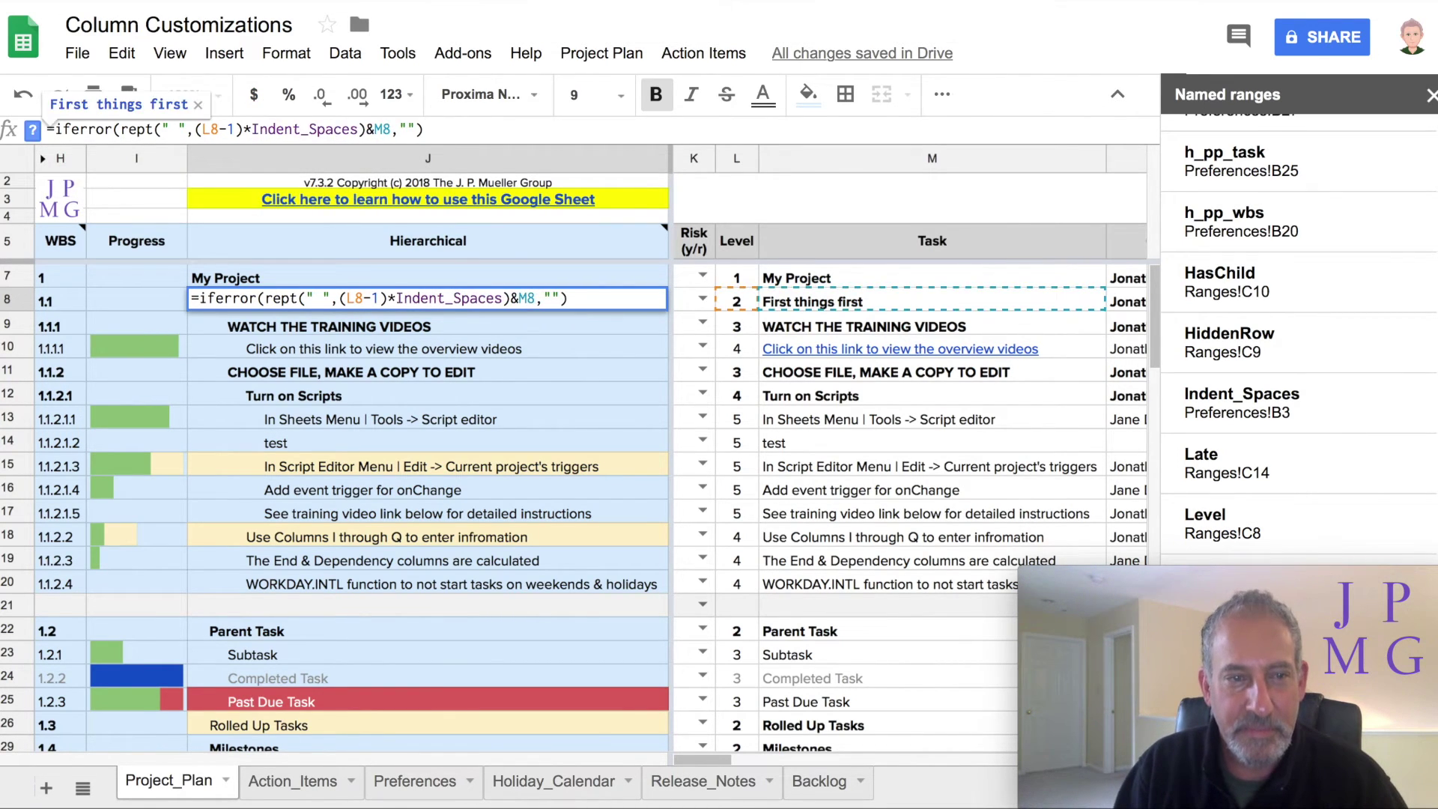
key(Return)
click(660, 300)
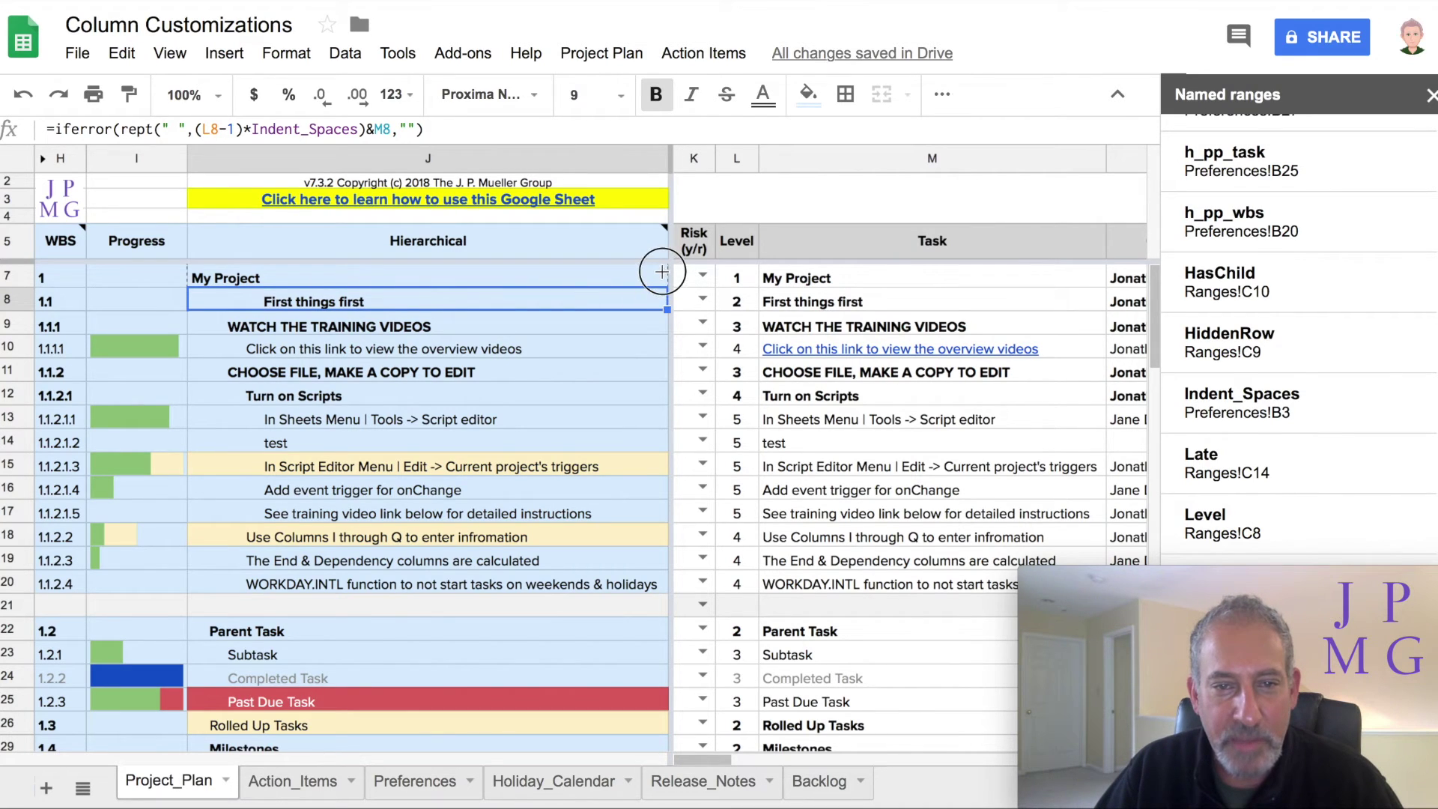
drag(662, 271, 663, 273)
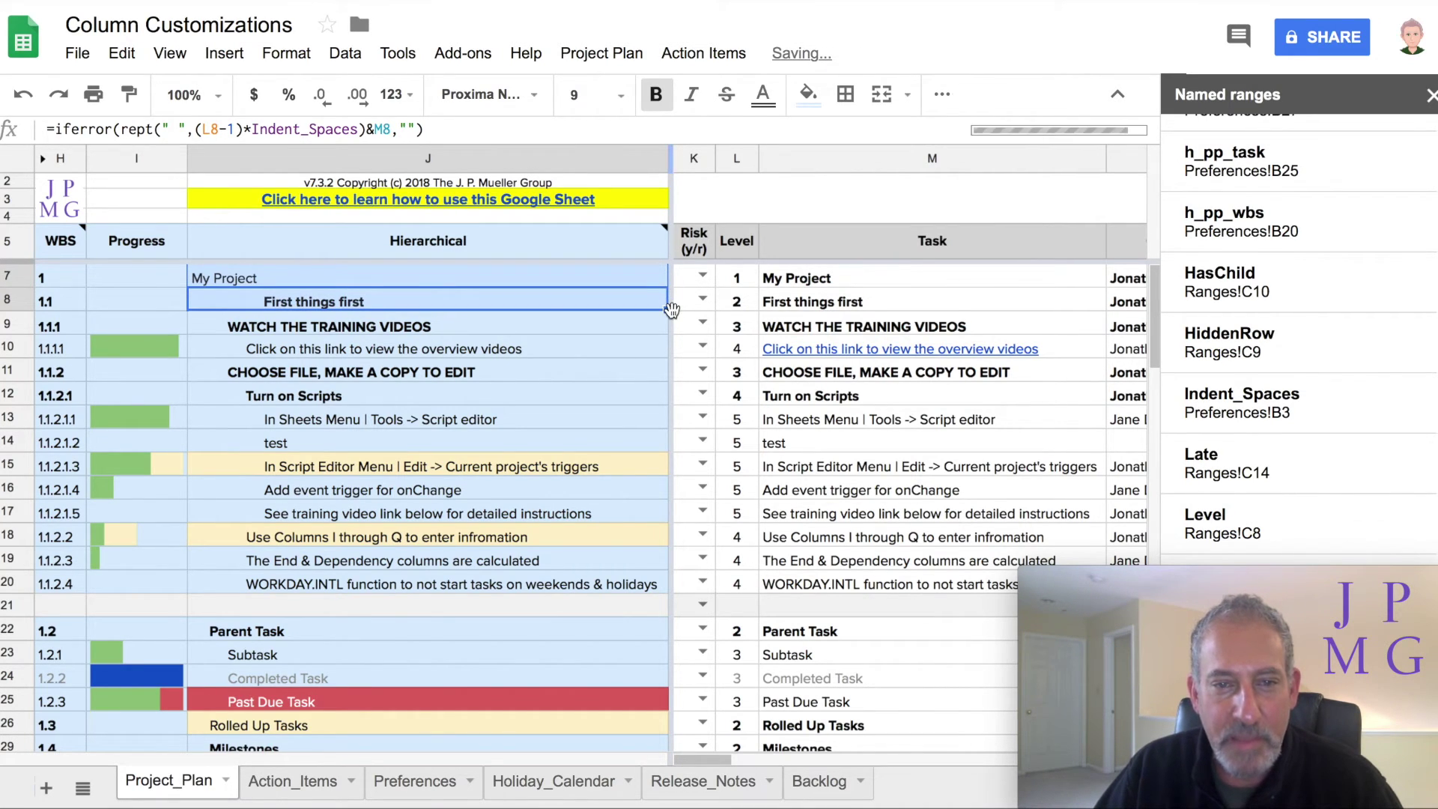
Step: Fill the Indent_Spaces formula down column J to row 49, spot-checking J39
drag(672, 310, 634, 722)
click(534, 496)
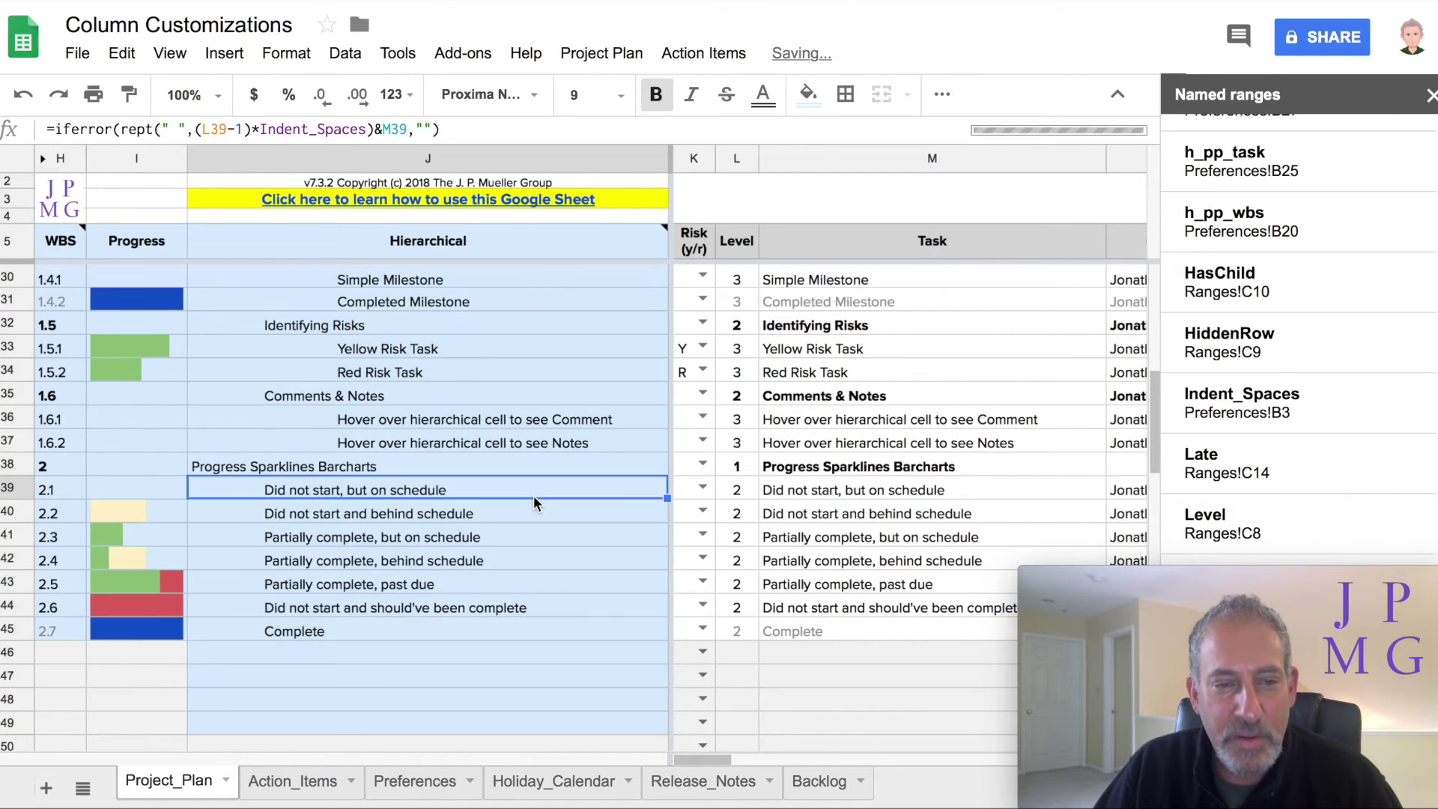
scroll(534, 496, up, 8)
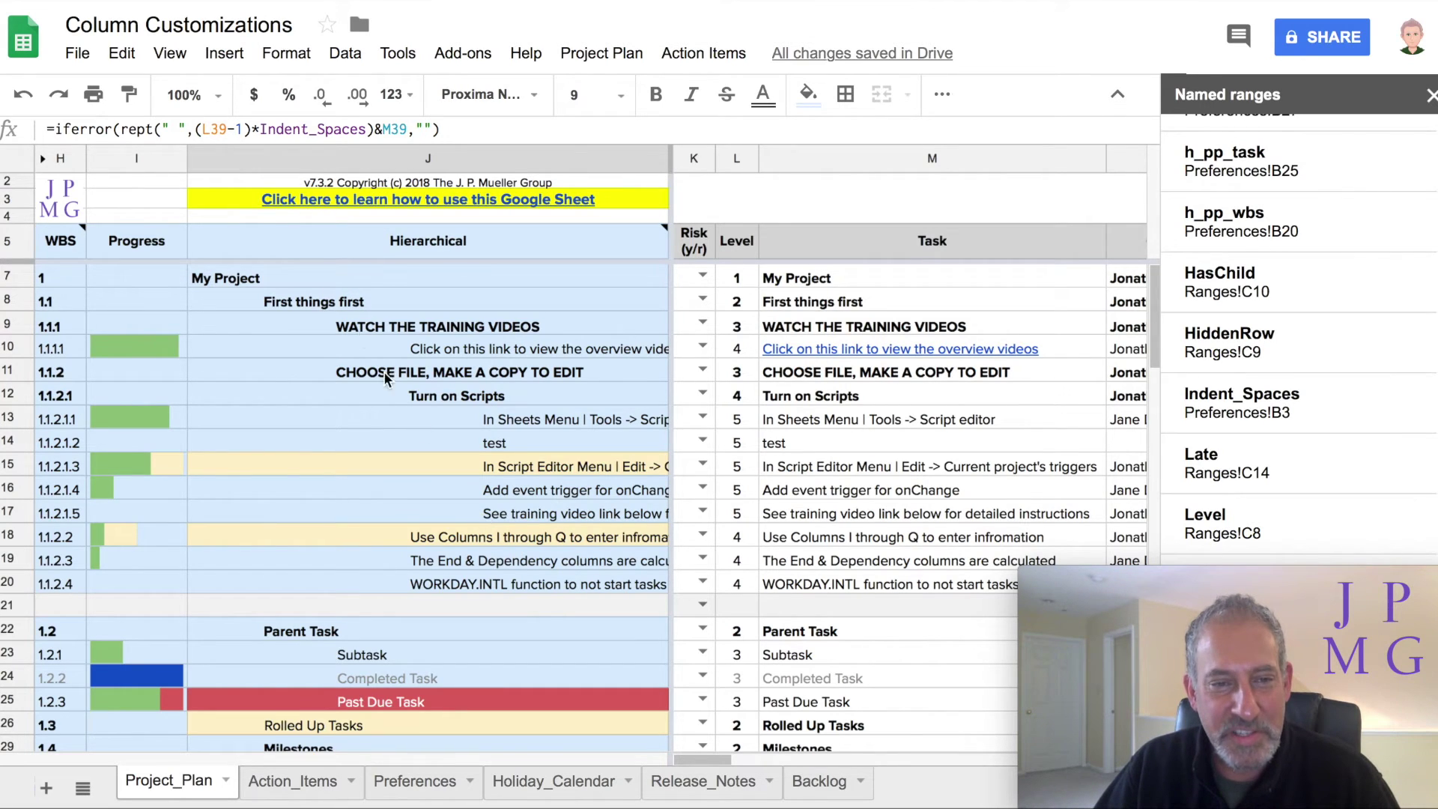
click(402, 782)
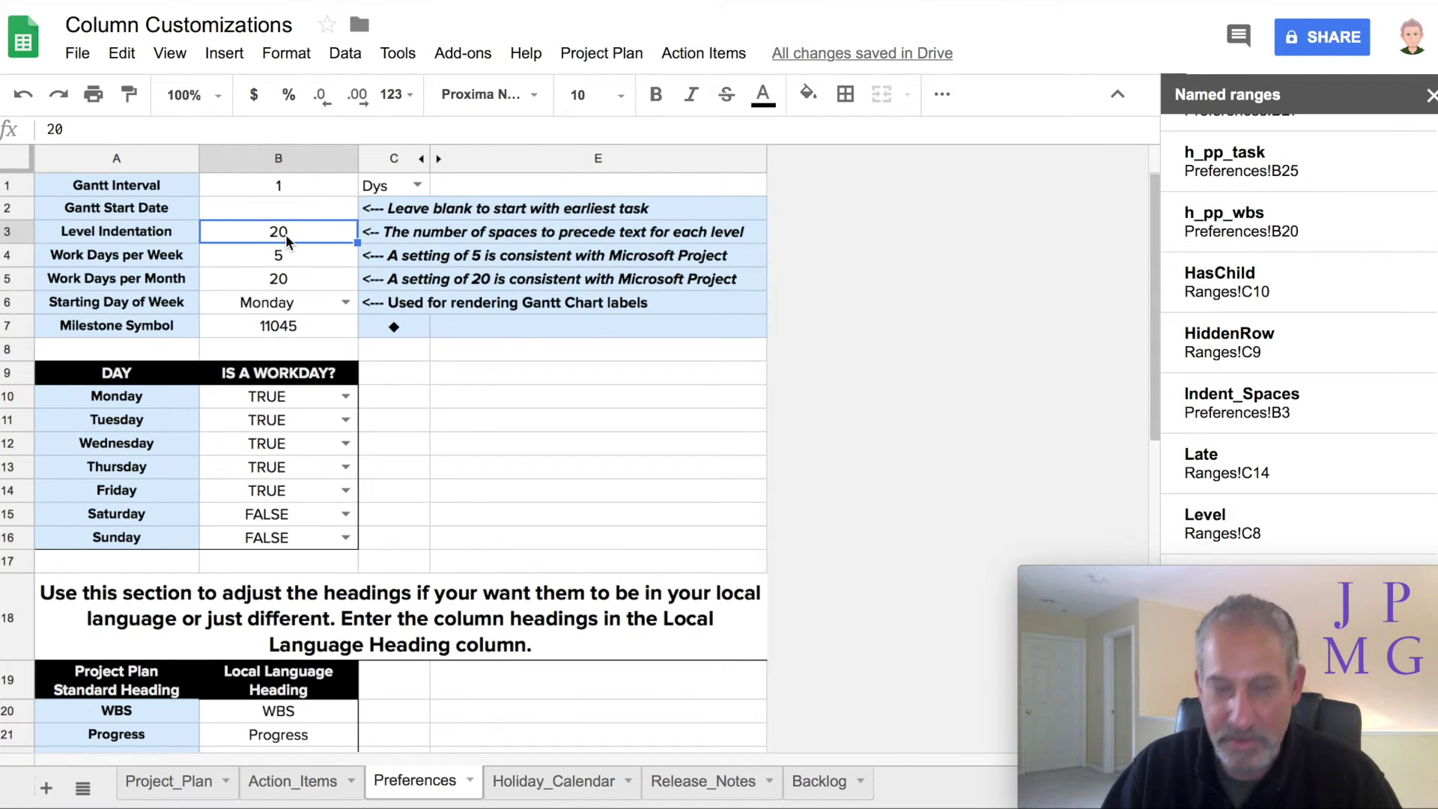
Step: Set the Preferences Level Indentation back to 5
text(5)
key(Return)
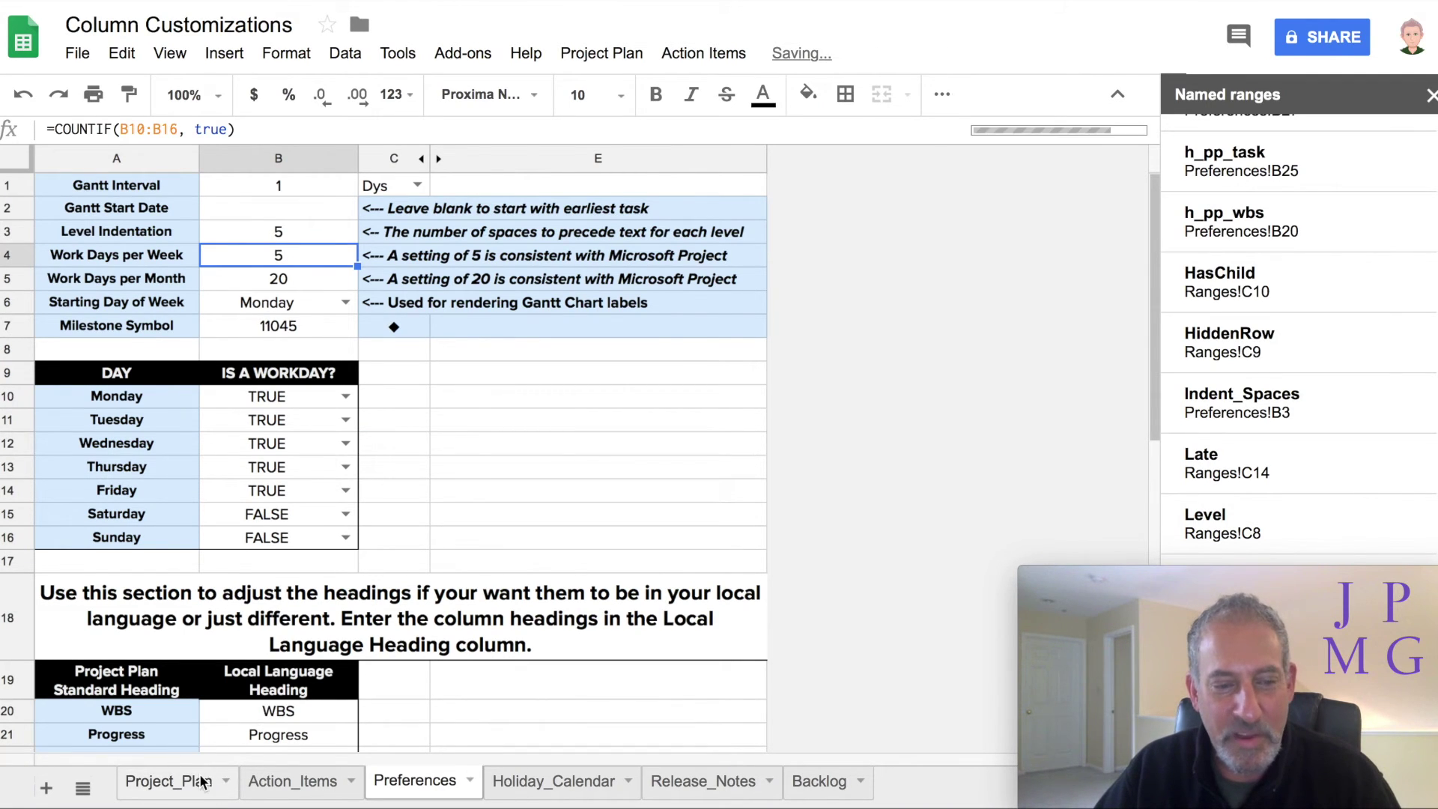
click(196, 781)
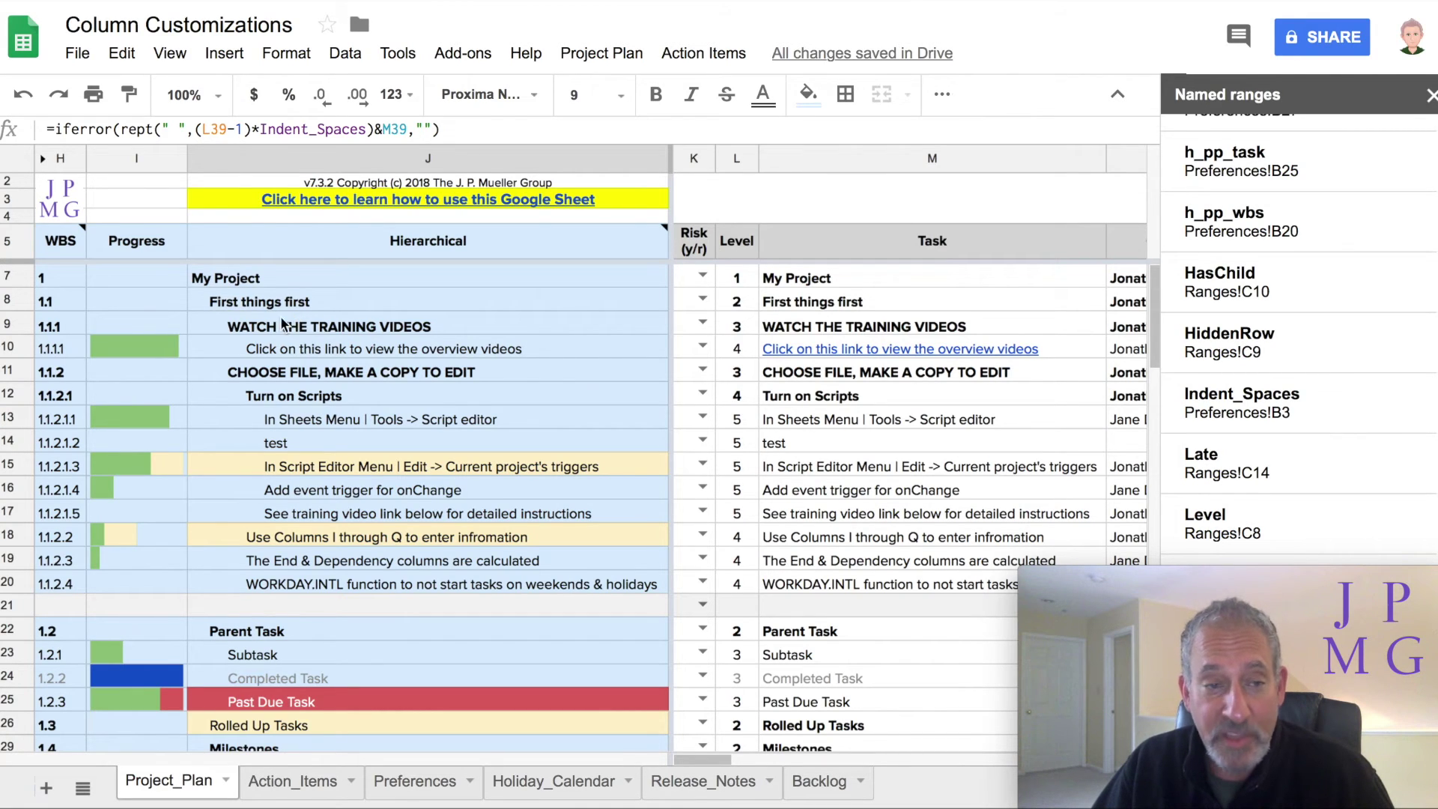
Step: Insert a new row above row 15 with the task name 'another test' in M15
click(13, 466)
right_click(14, 465)
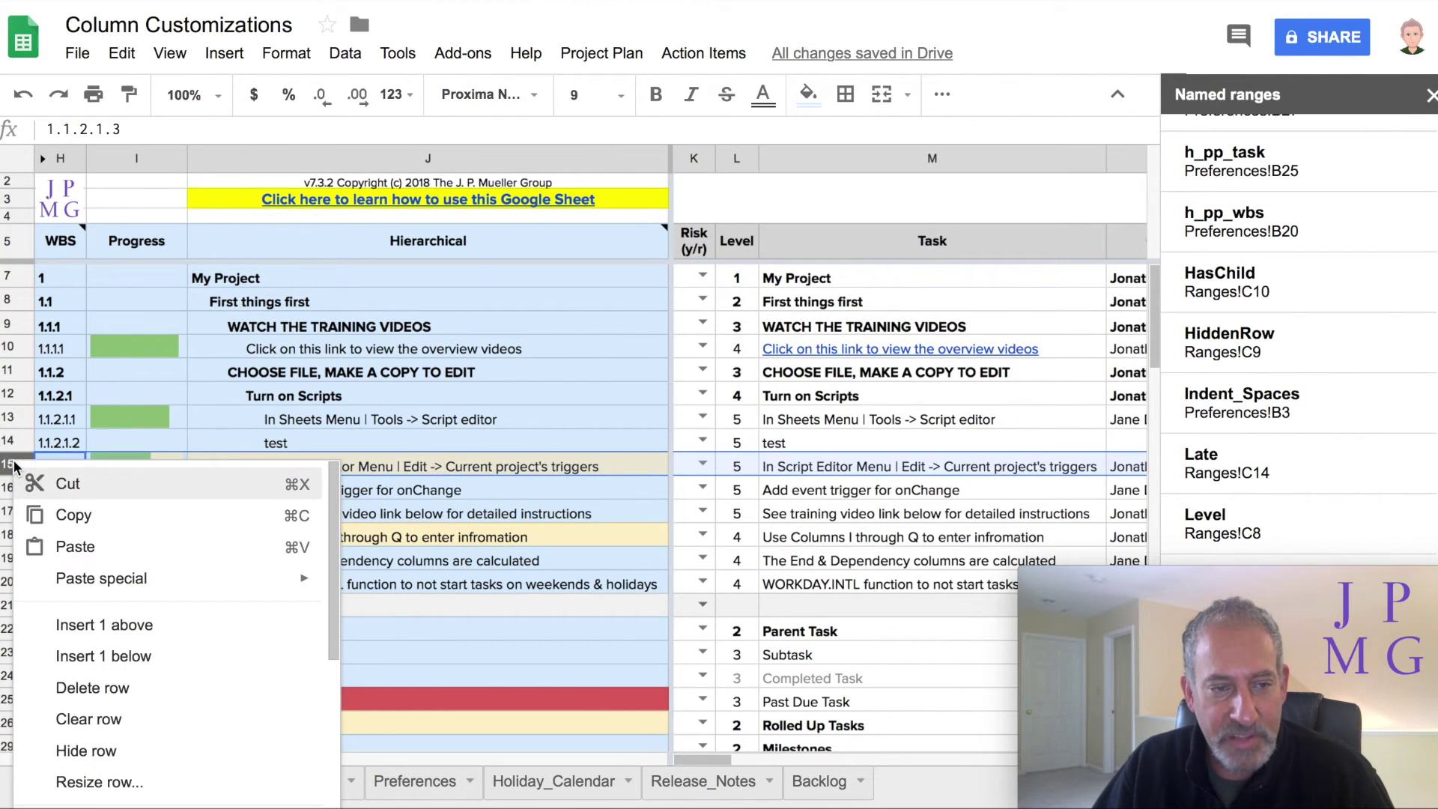
click(100, 628)
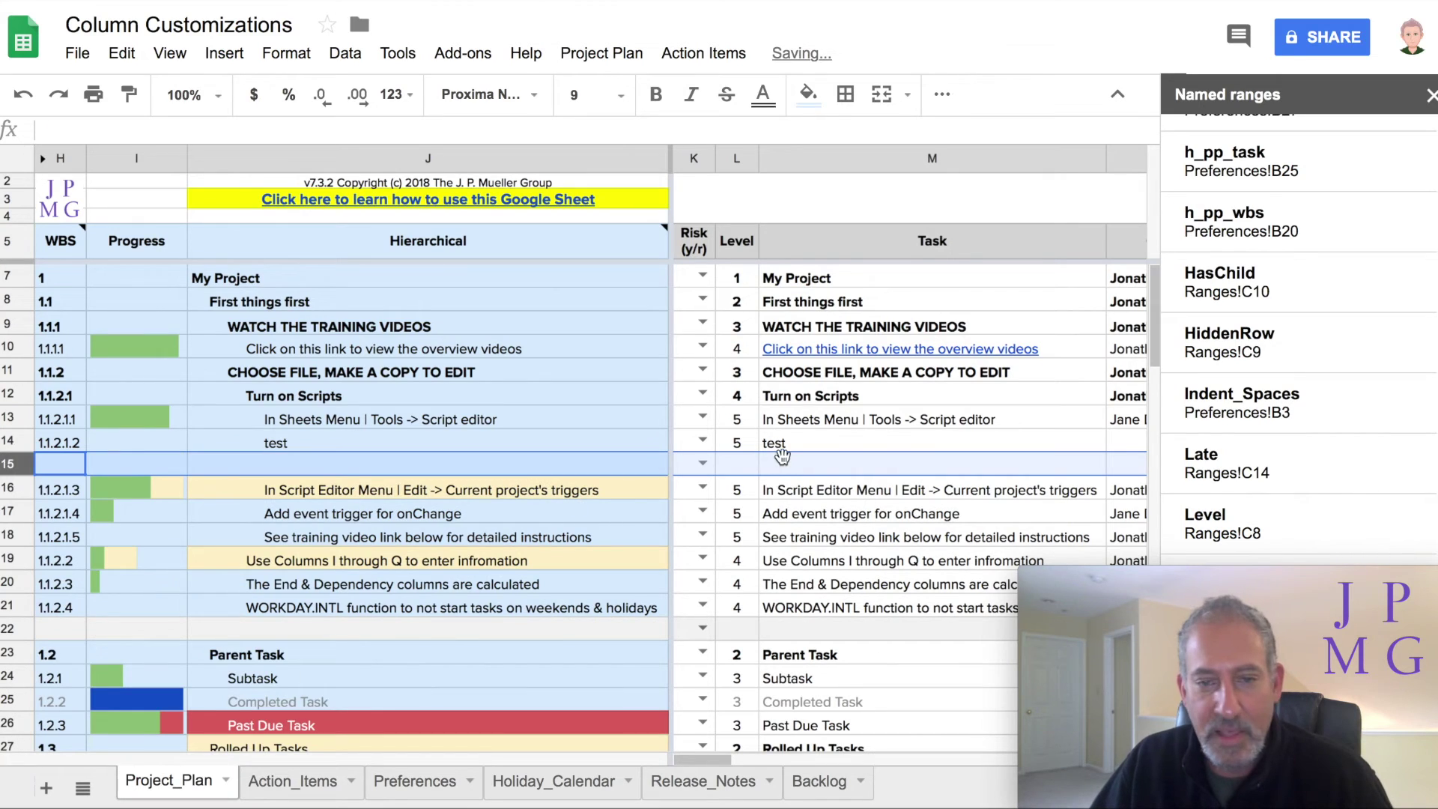
click(785, 460)
text(another)
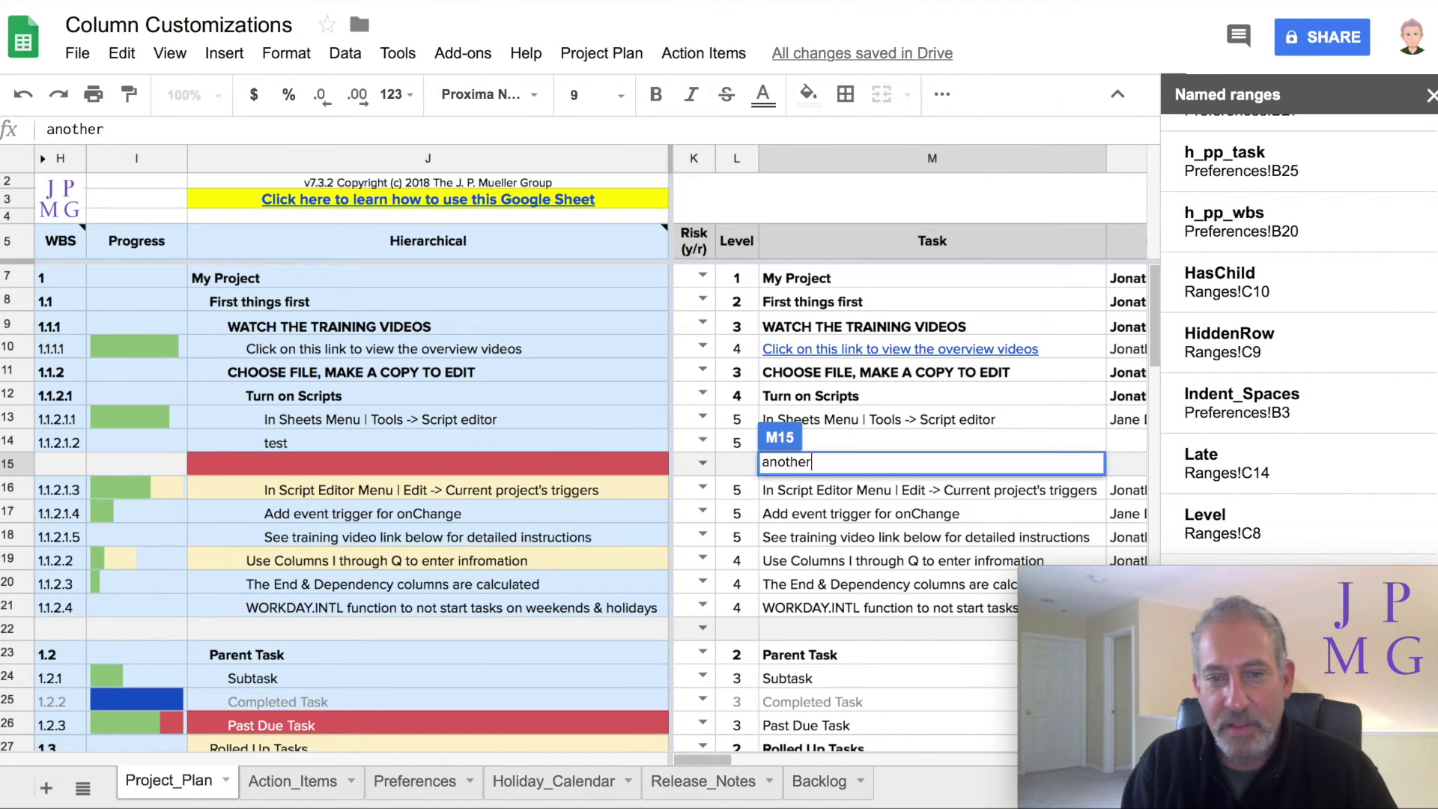
text( test)
key(Return)
click(932, 464)
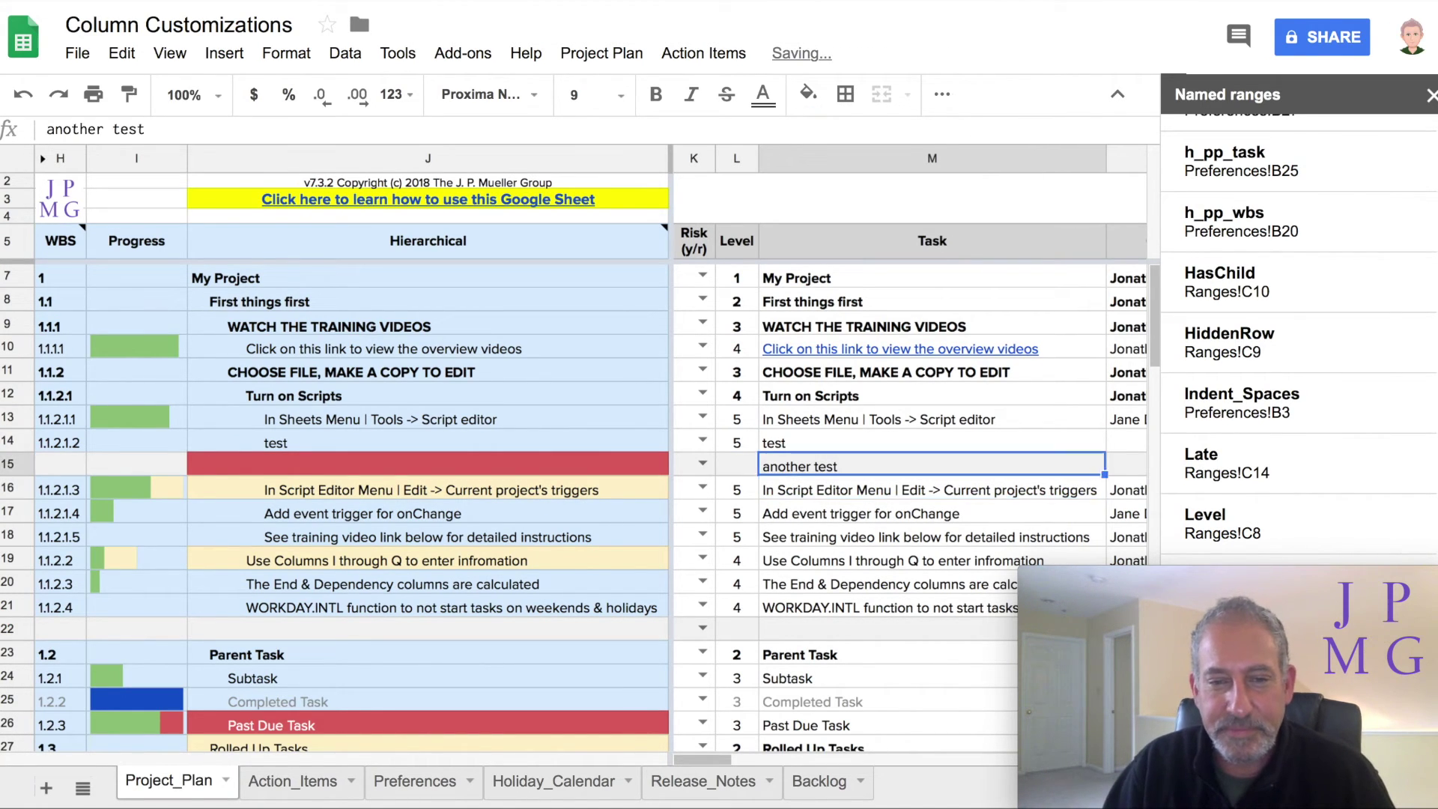
Step: Give the new task level 5 in L15 and confirm its Hierarchical cell J15 stays blank
click(737, 464)
text(5)
key(Return)
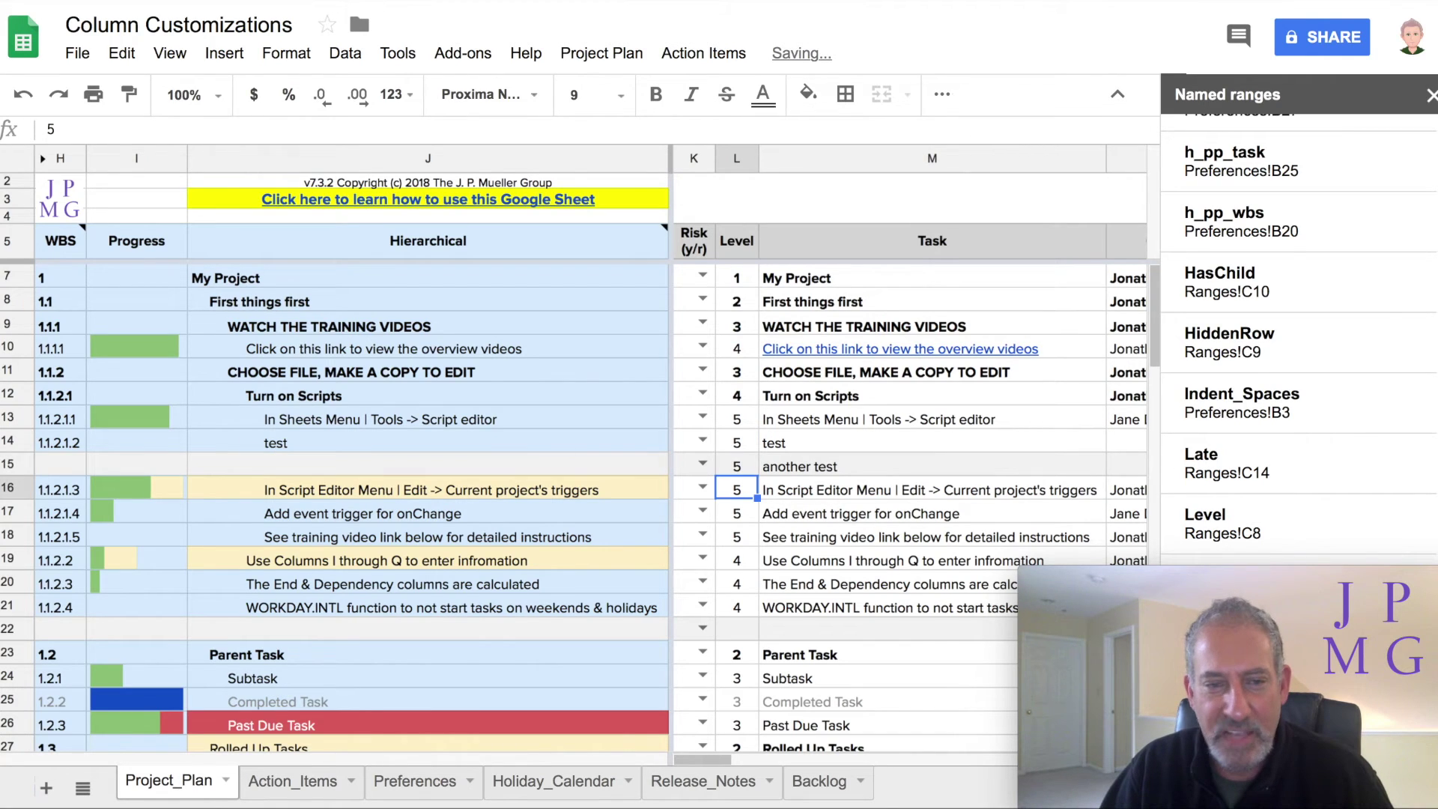
key(Up)
key(Left)
key(Left)
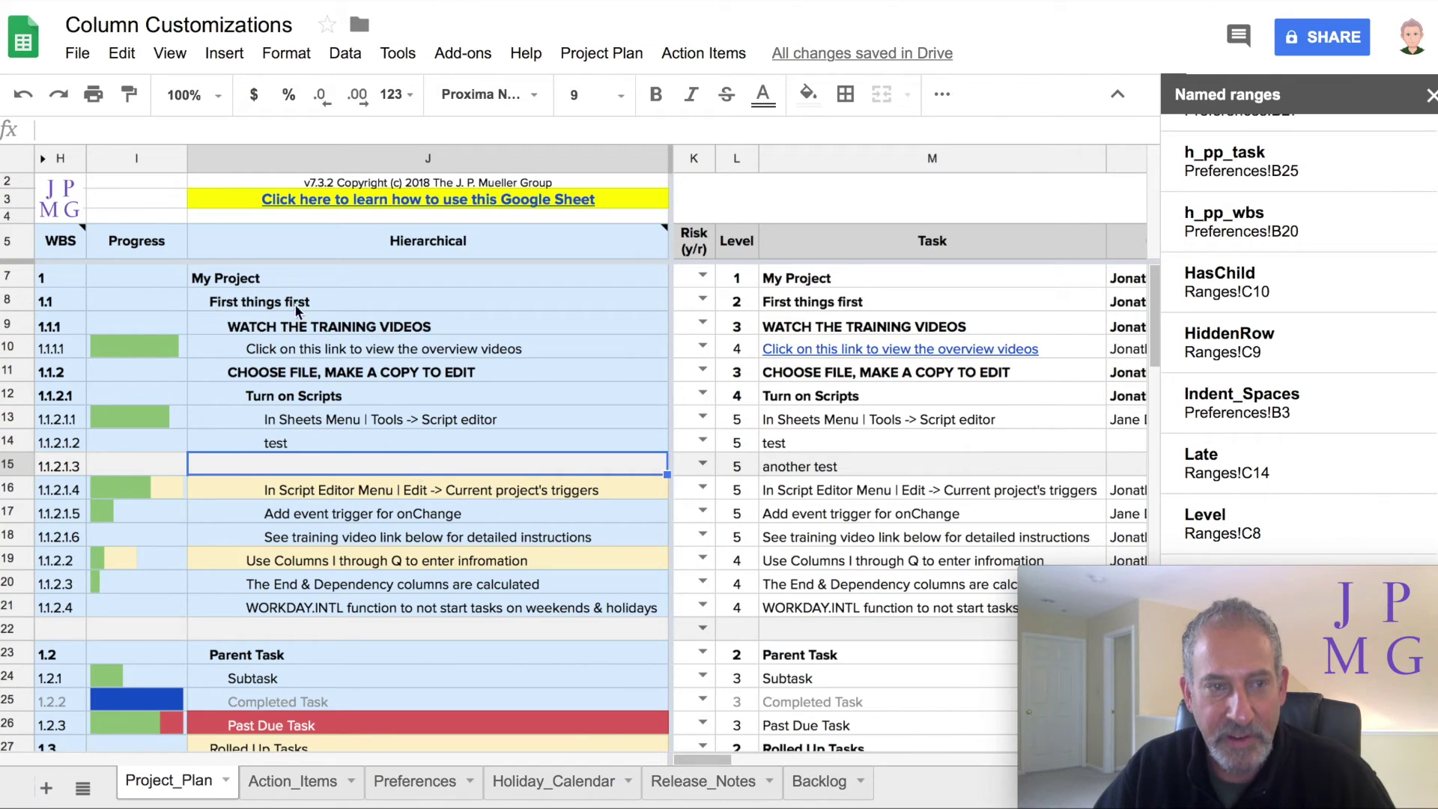
click(94, 124)
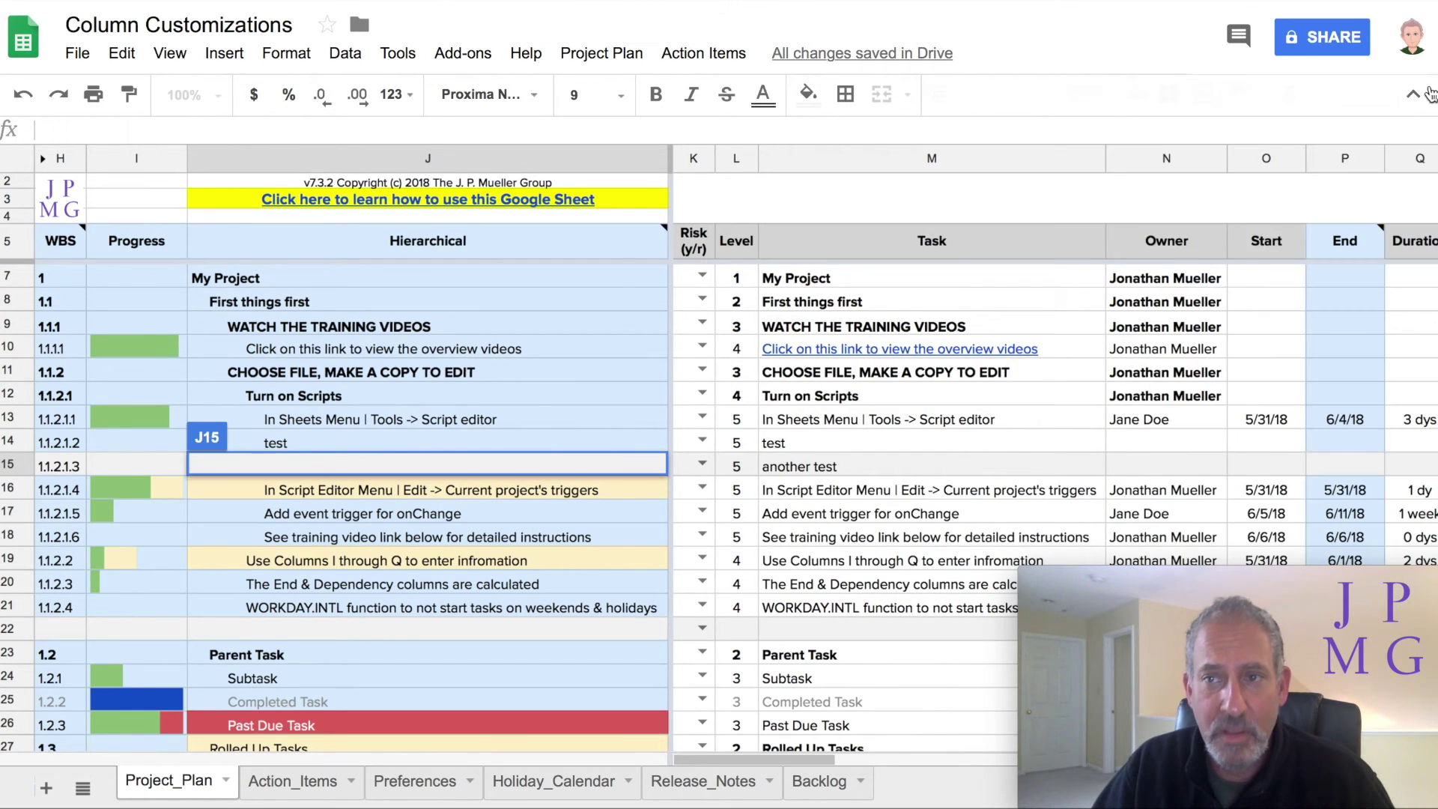
click(1431, 95)
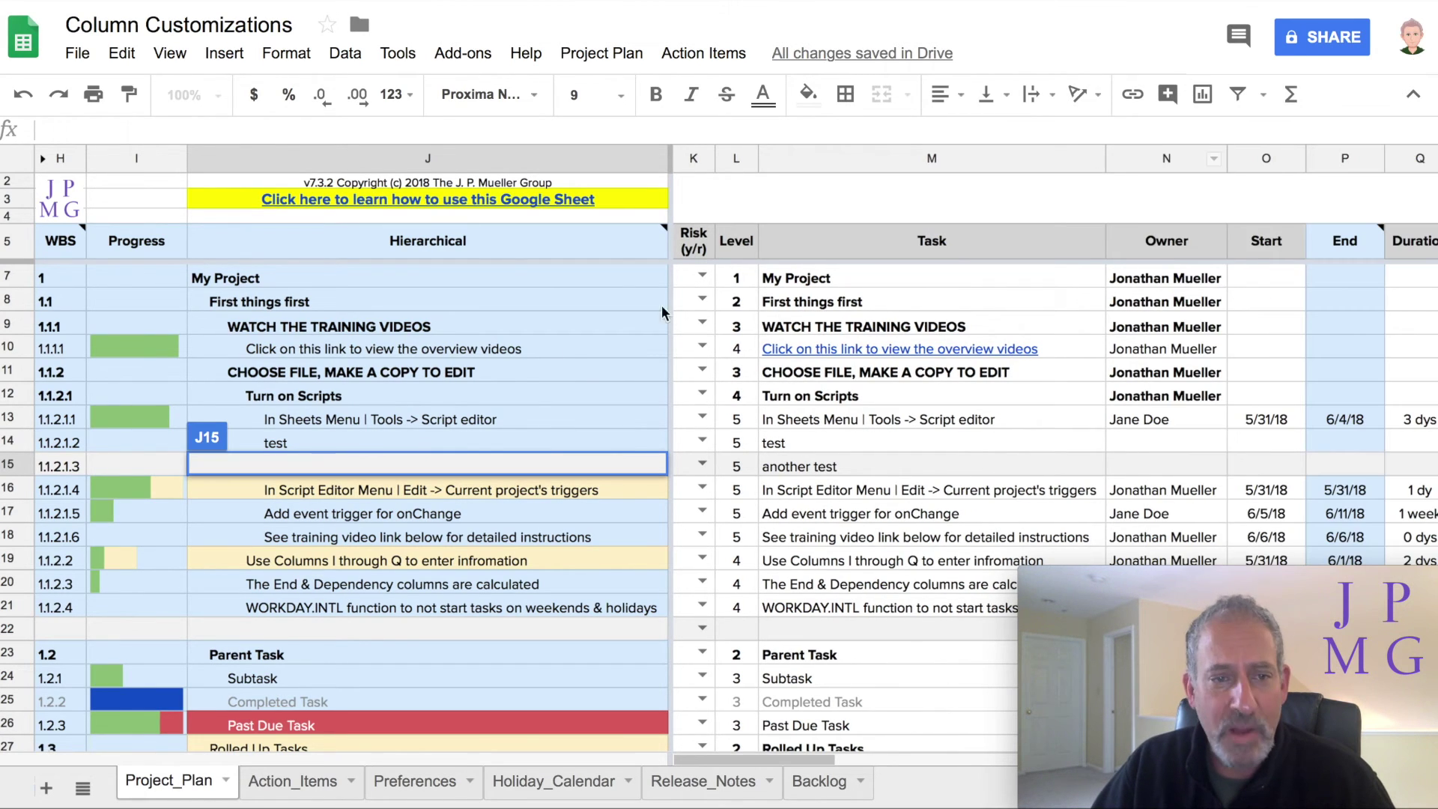
Step: Delete the 'another test' row 15 and unhide the FORMULA LEVEL row 6
click(7, 465)
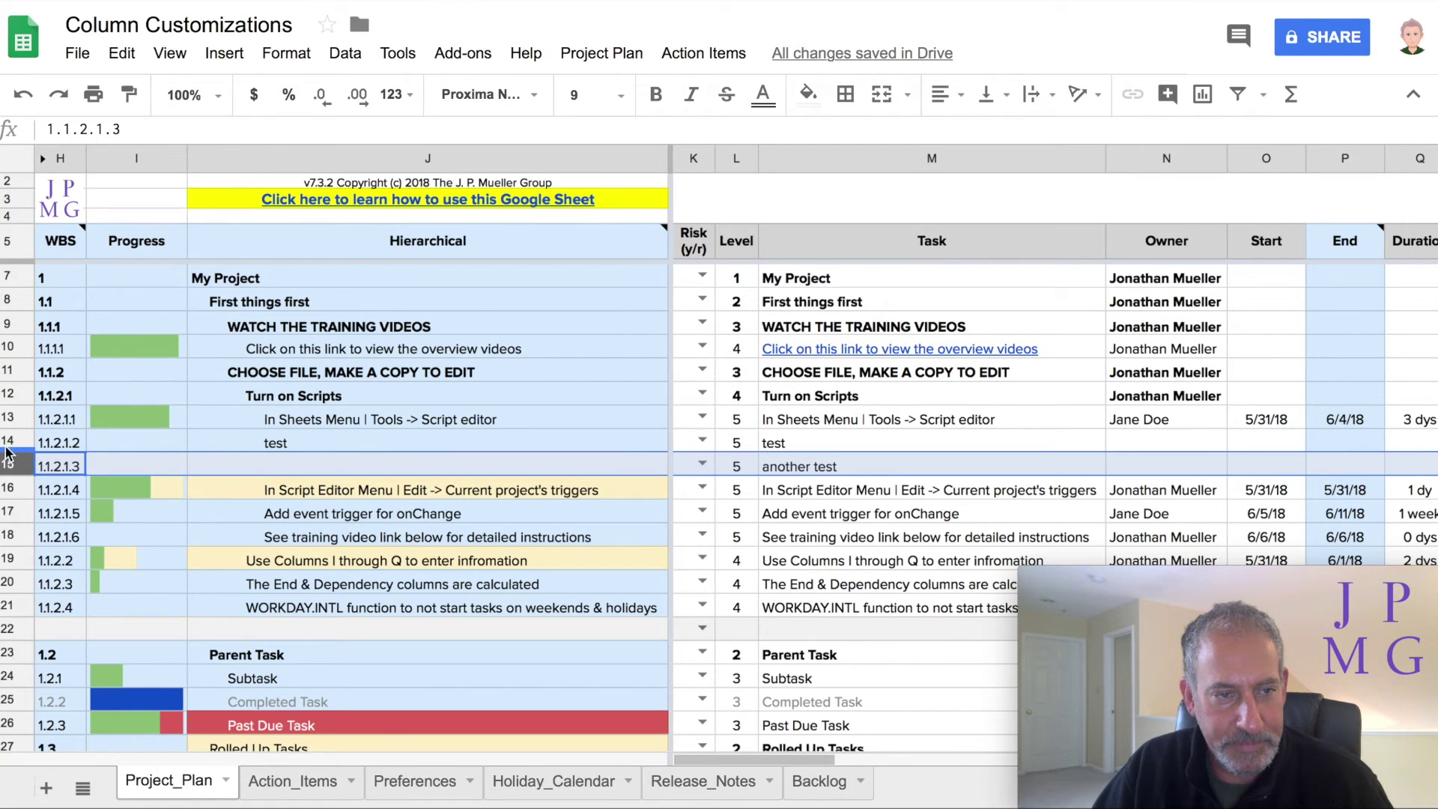
right_click(12, 463)
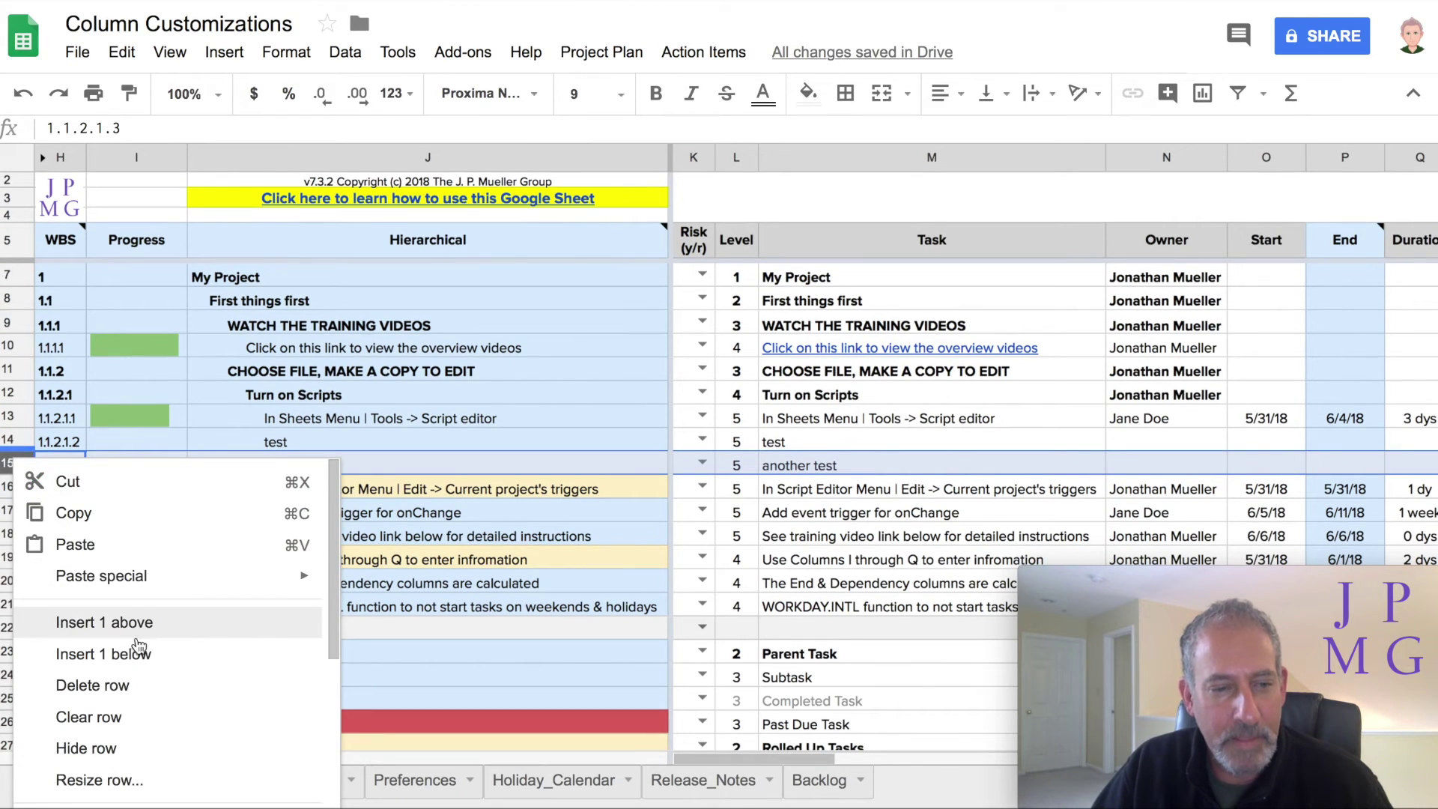
click(128, 686)
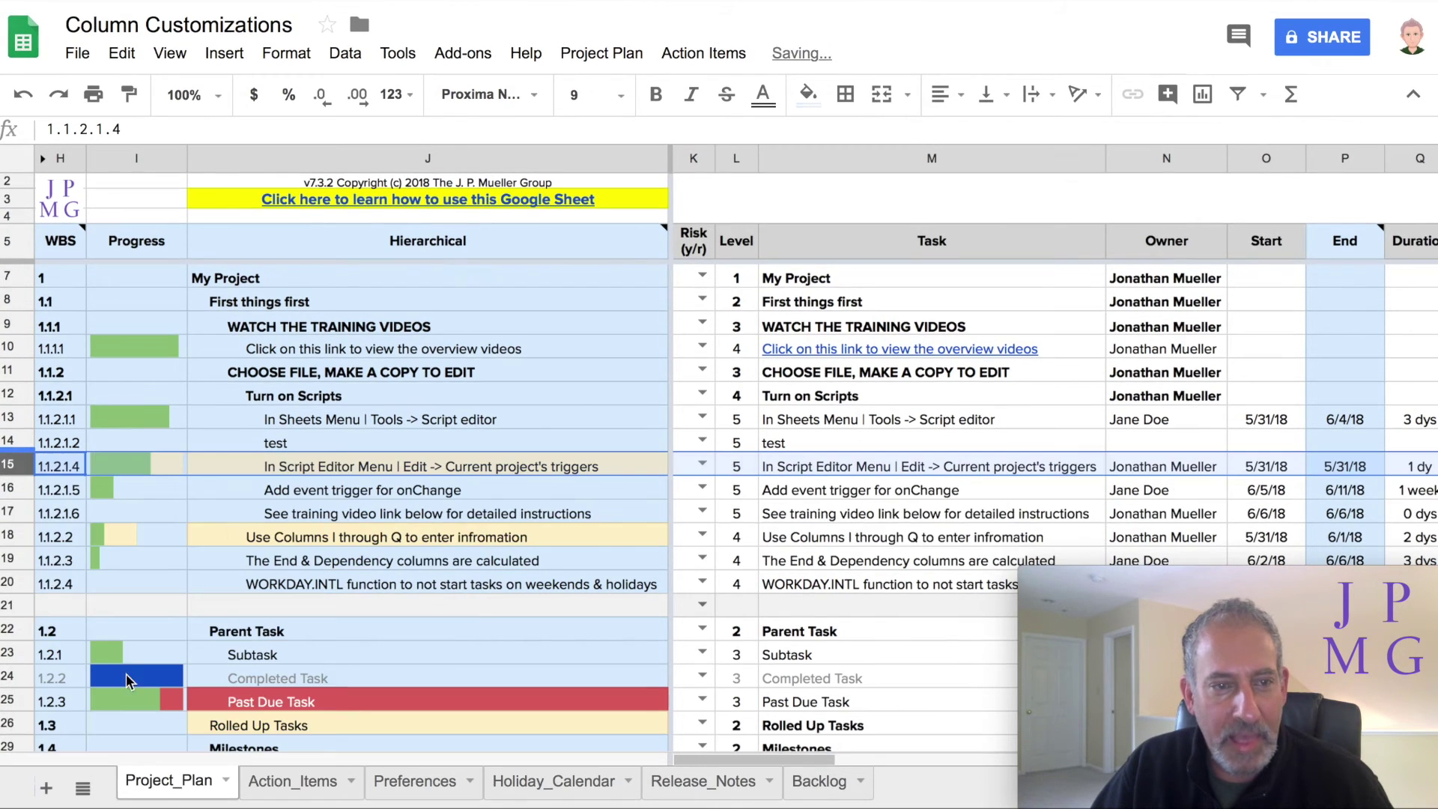
click(4, 275)
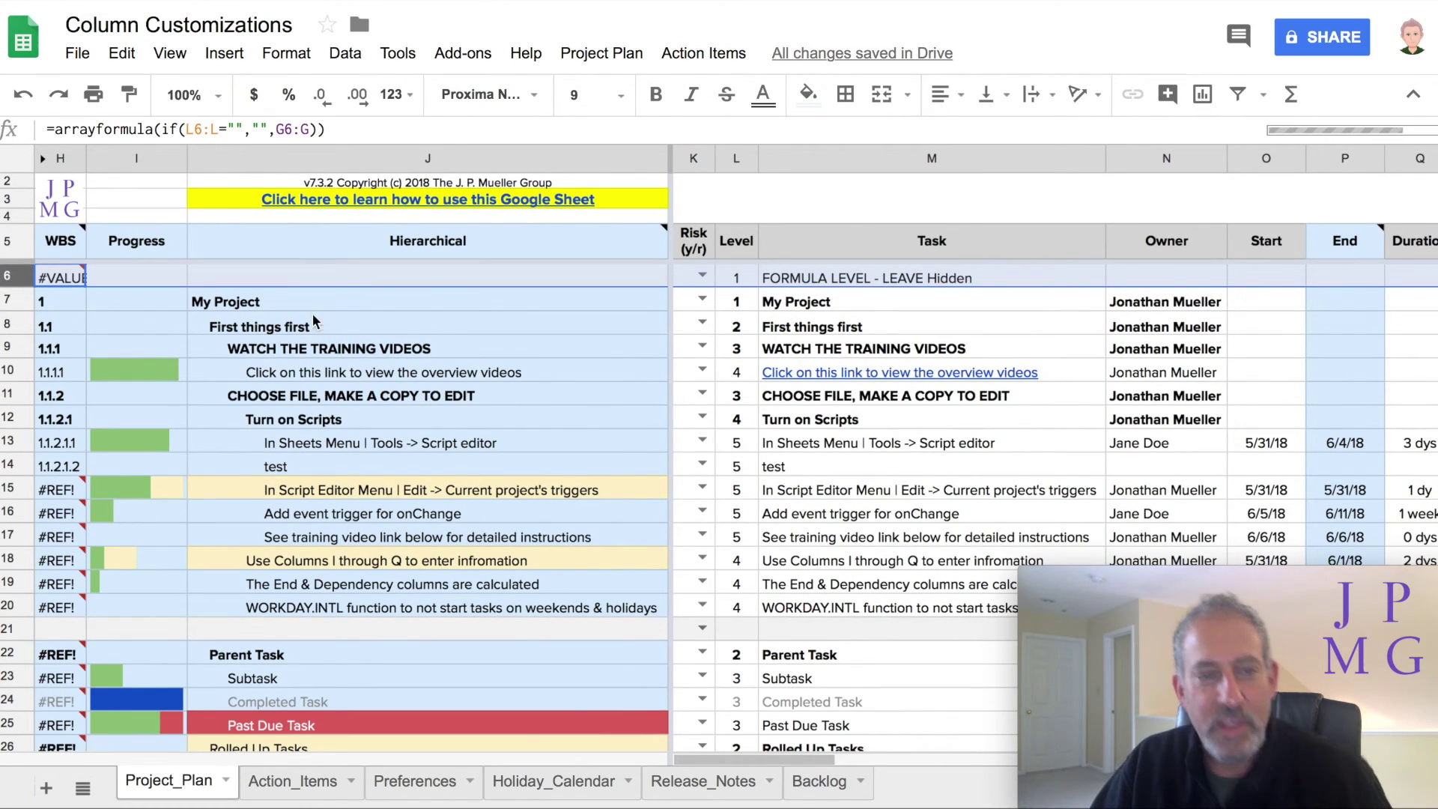
click(340, 303)
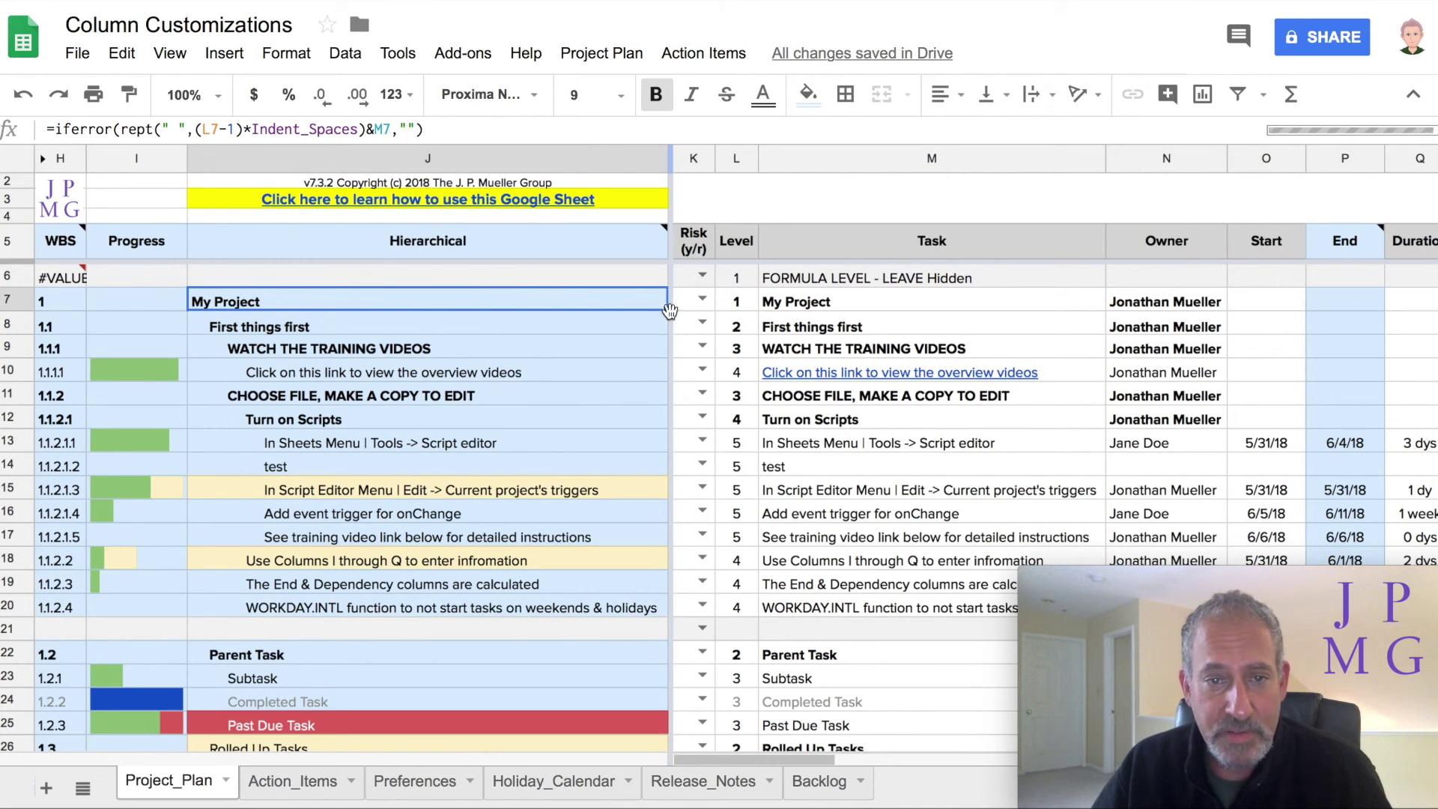
Step: Copy the indent formula from J7 into the empty formula-row cell J6
click(659, 273)
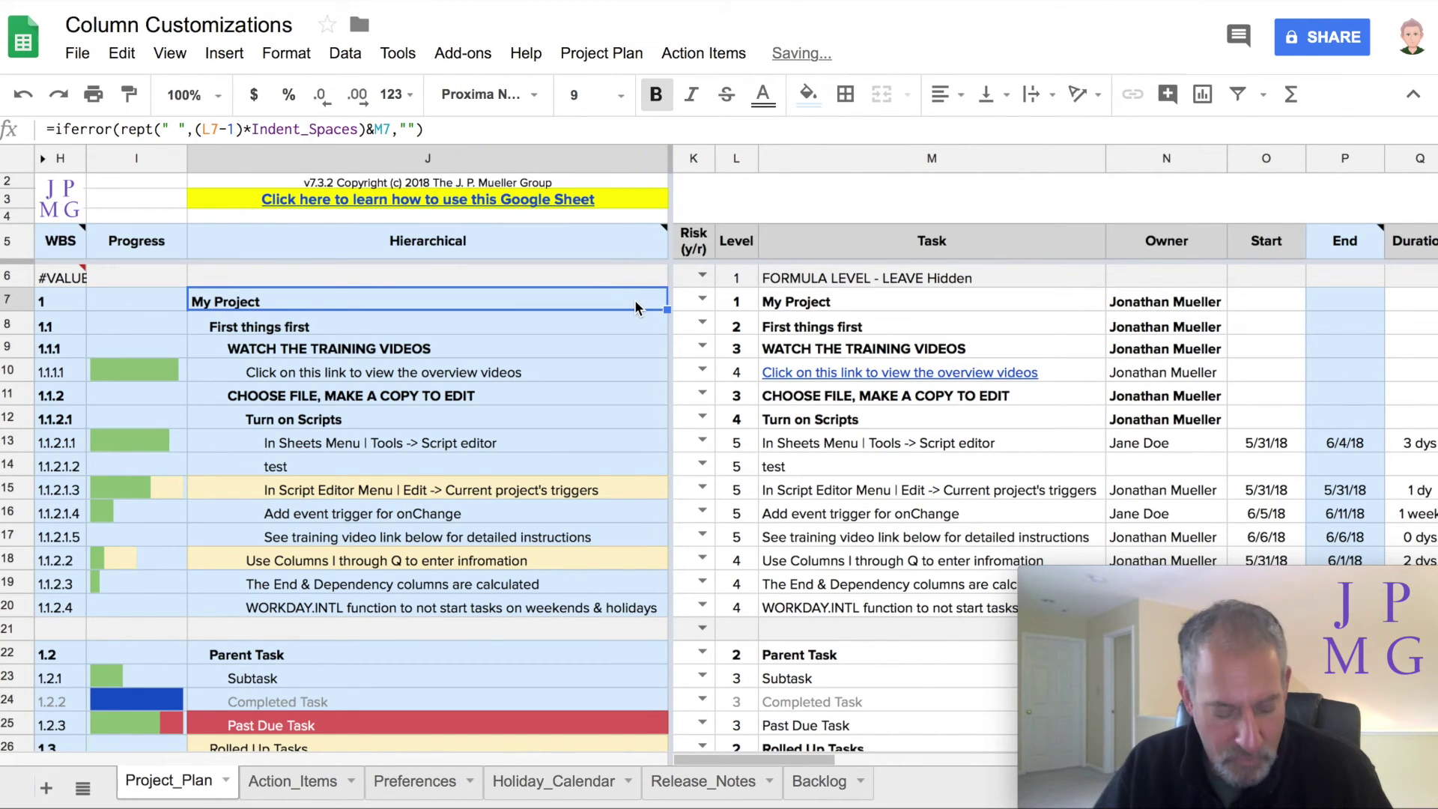
key(super+c)
key(Up)
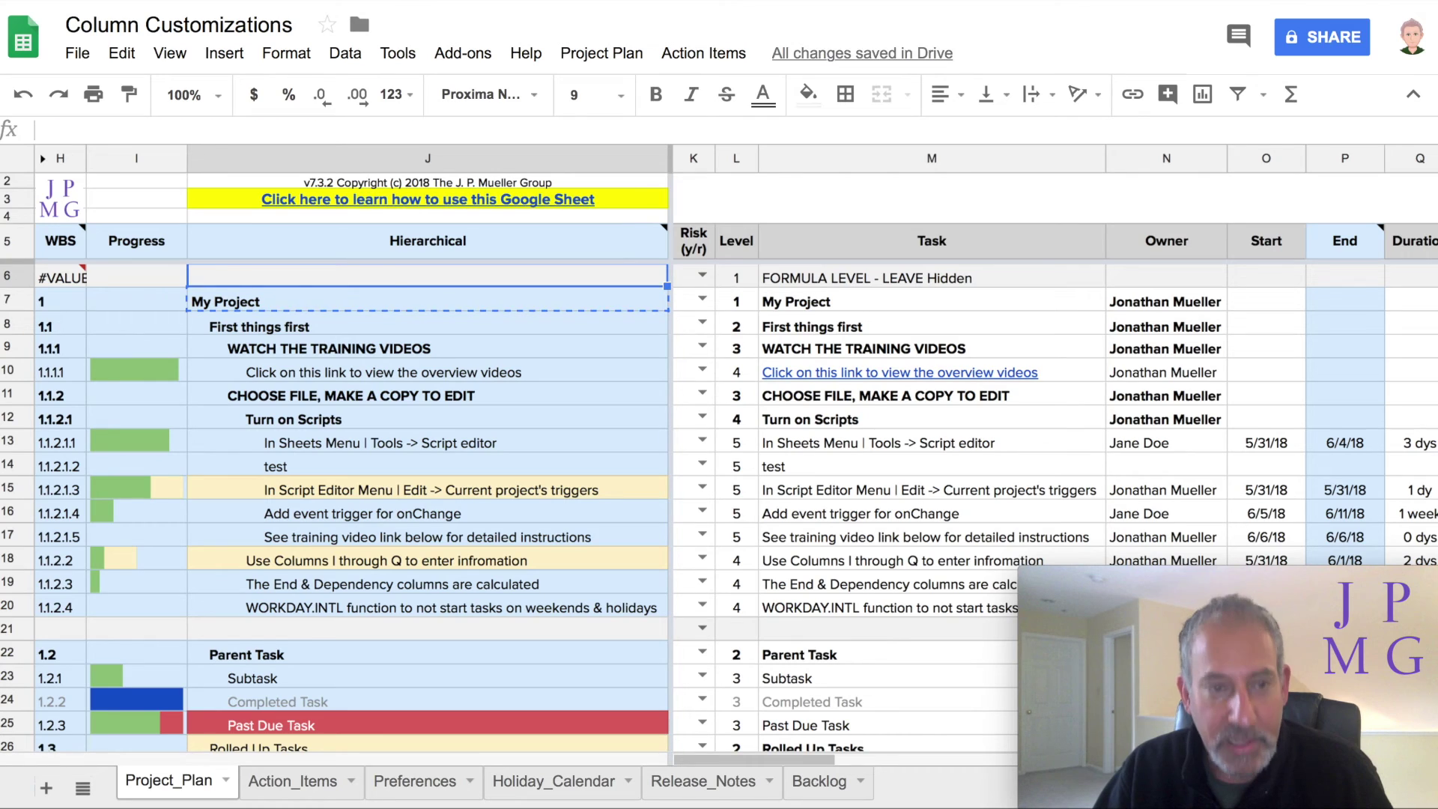
key(super+v)
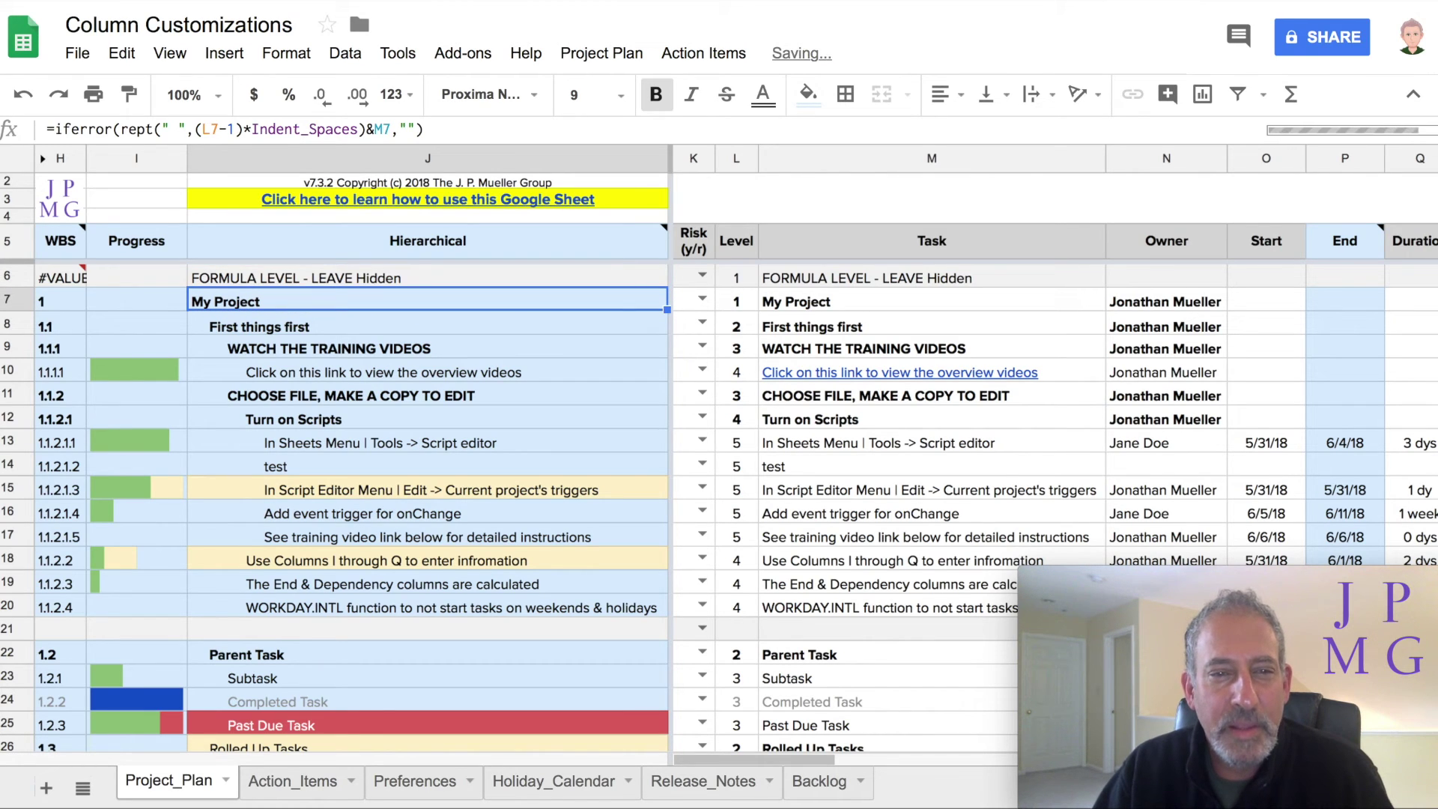
click(428, 301)
click(377, 278)
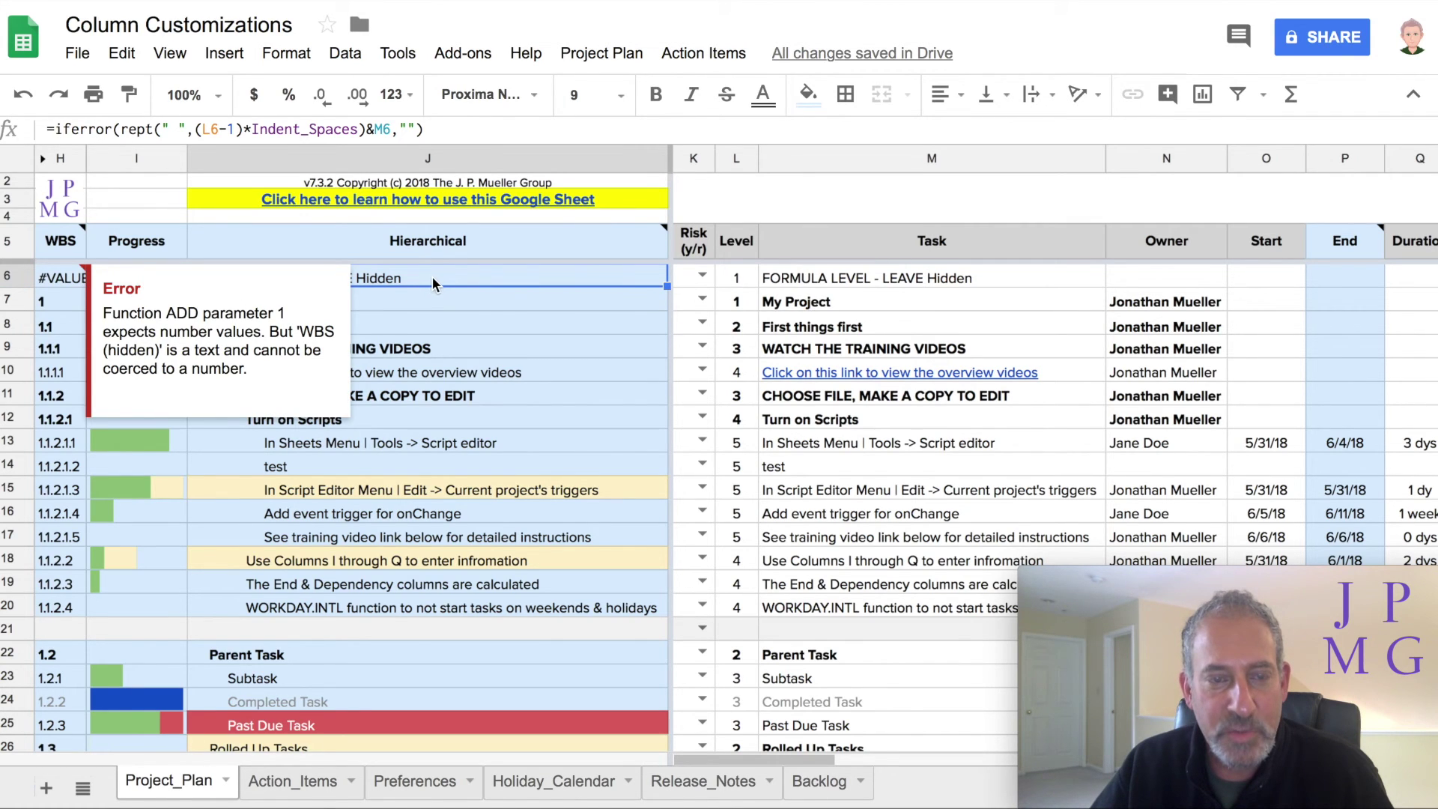
Step: Wrap J6 in arrayformula( ) and change L6 to L6:L and M6 to M6:M
click(53, 130)
text(a)
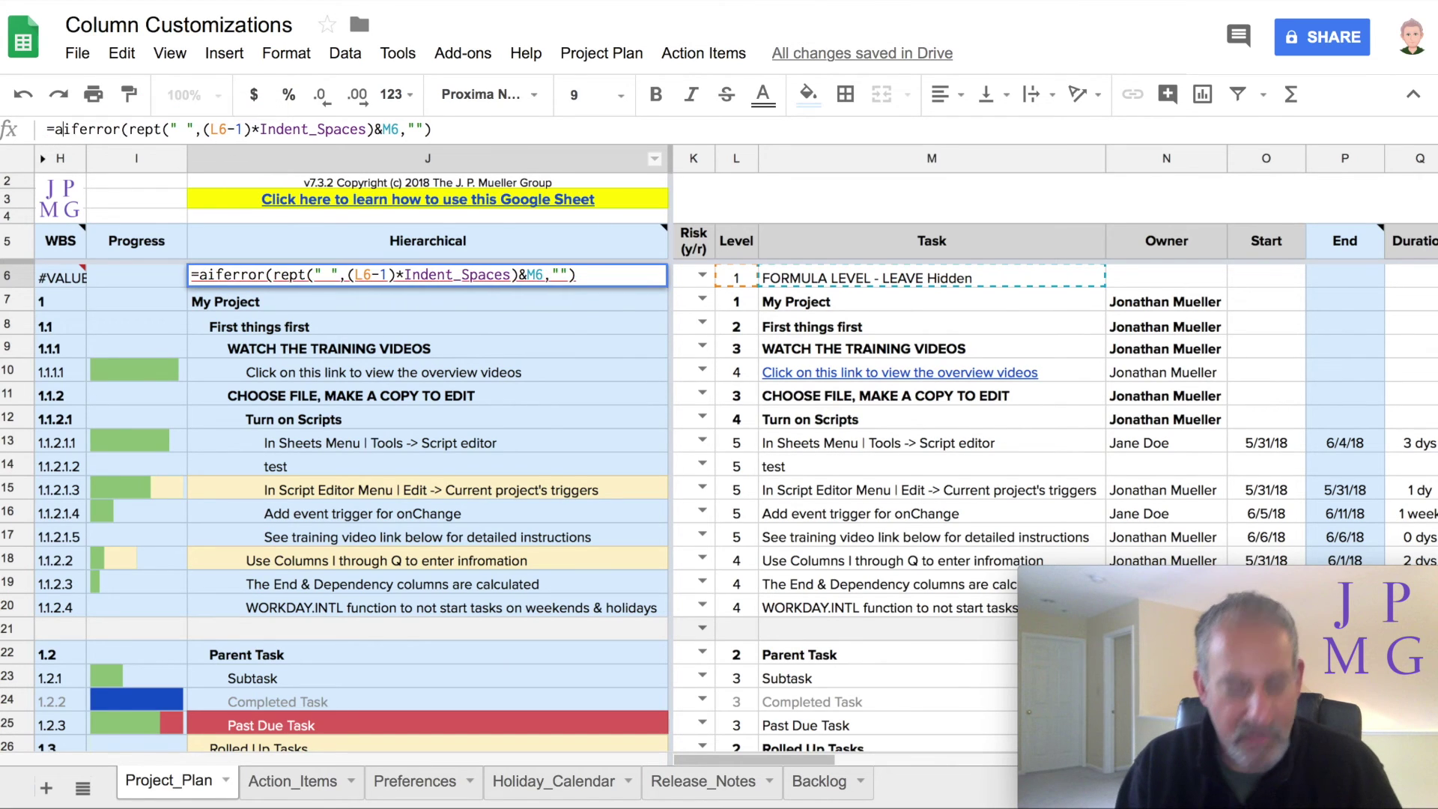
text(rrayfor)
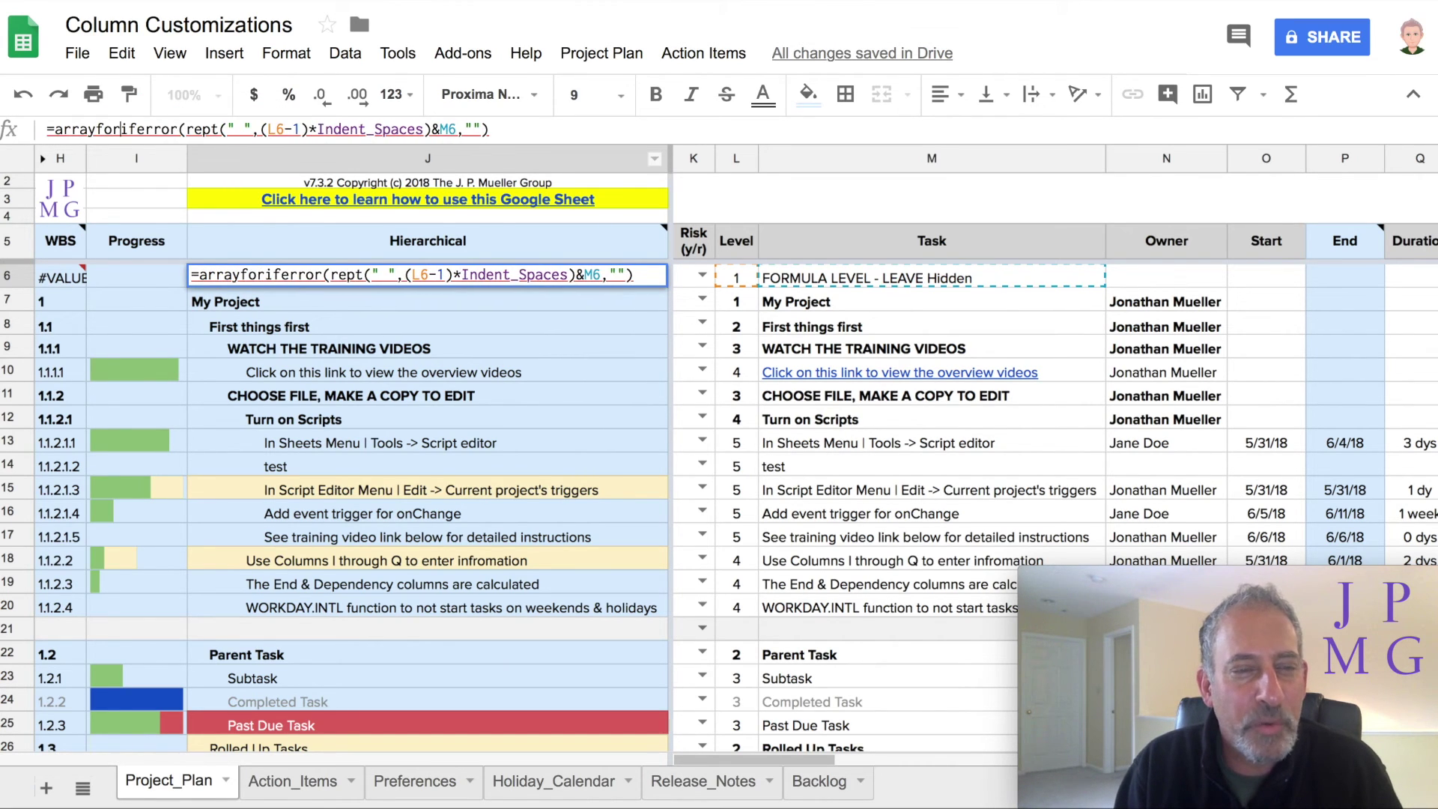
text(mula)
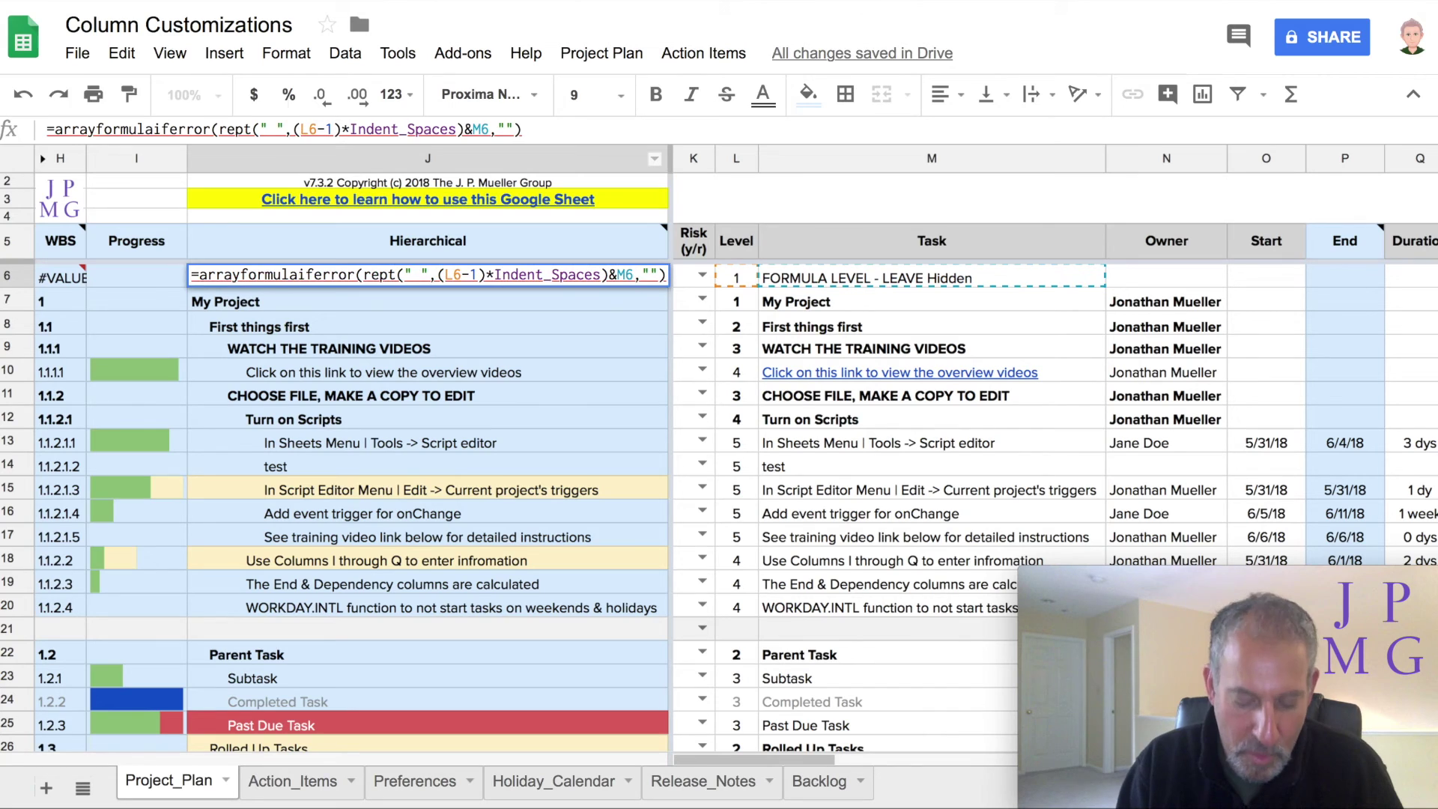
text(()
click(577, 131)
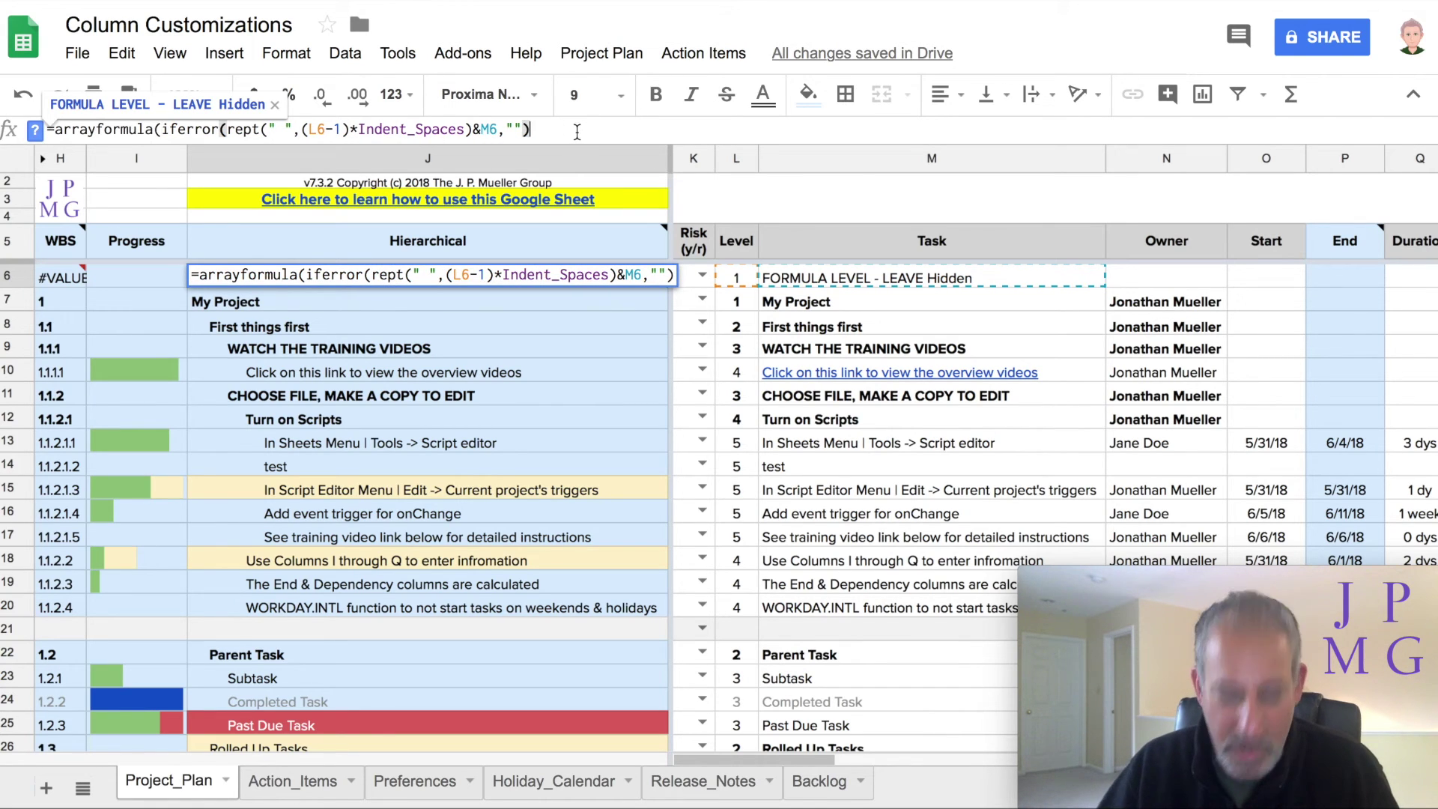
text())
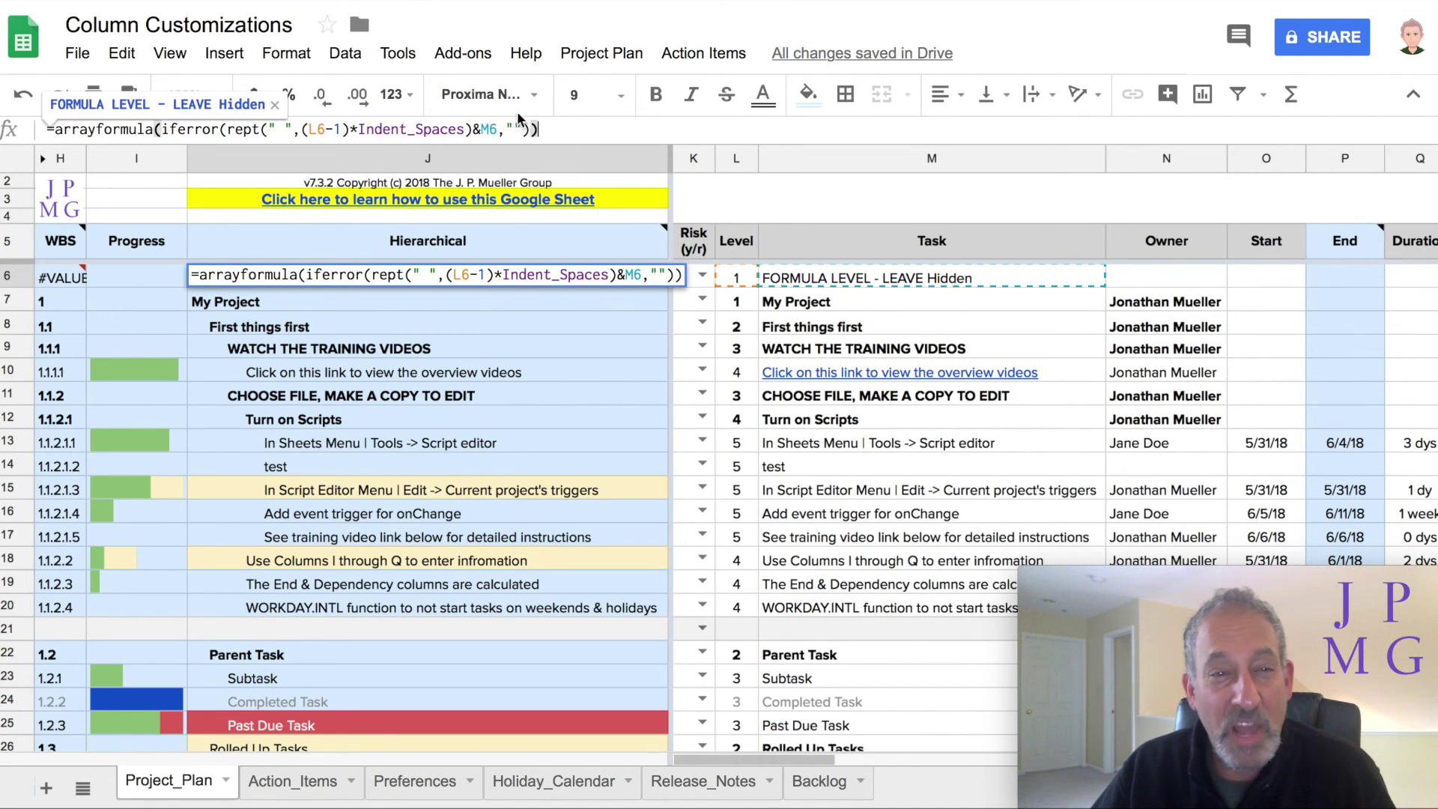
click(330, 131)
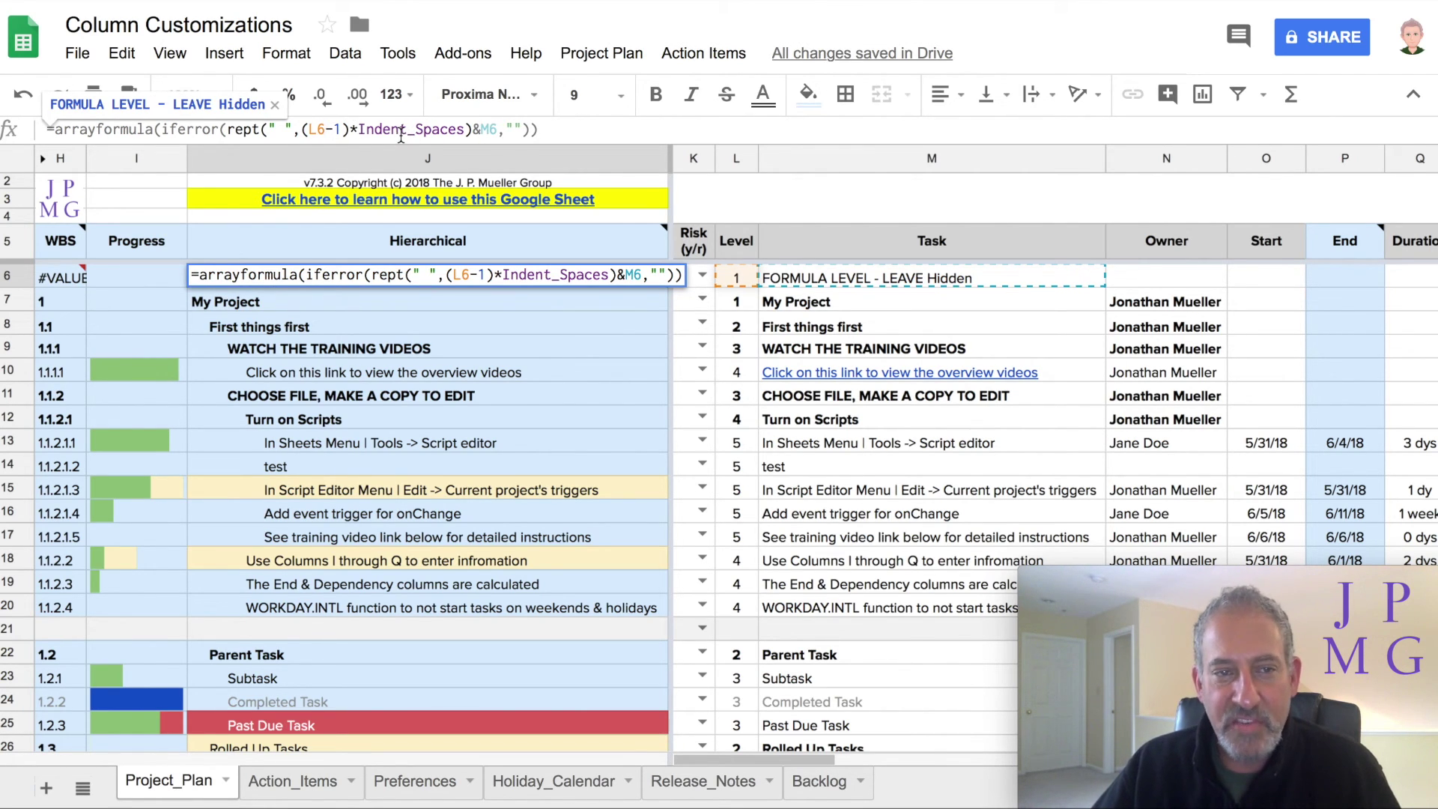
text(:L)
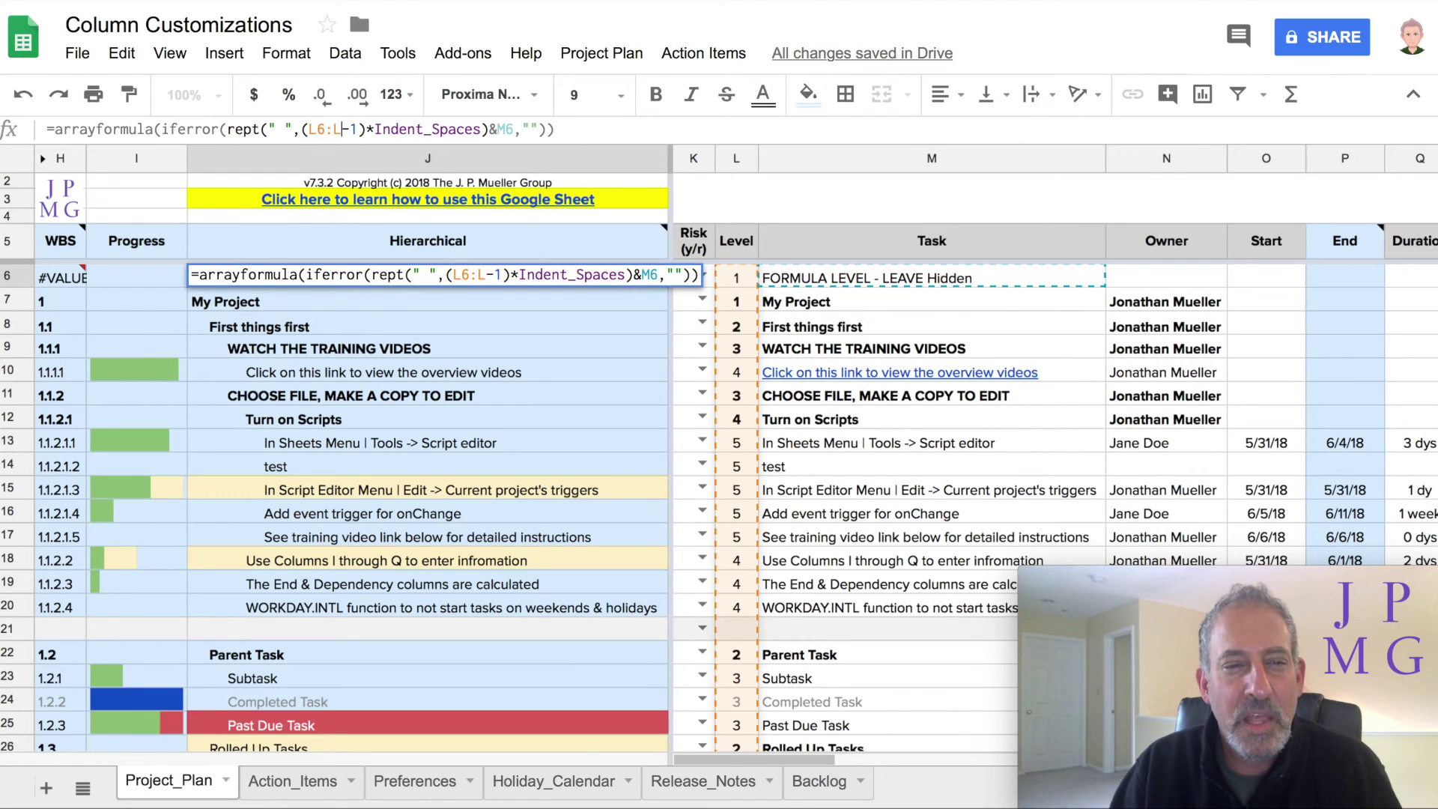
click(392, 129)
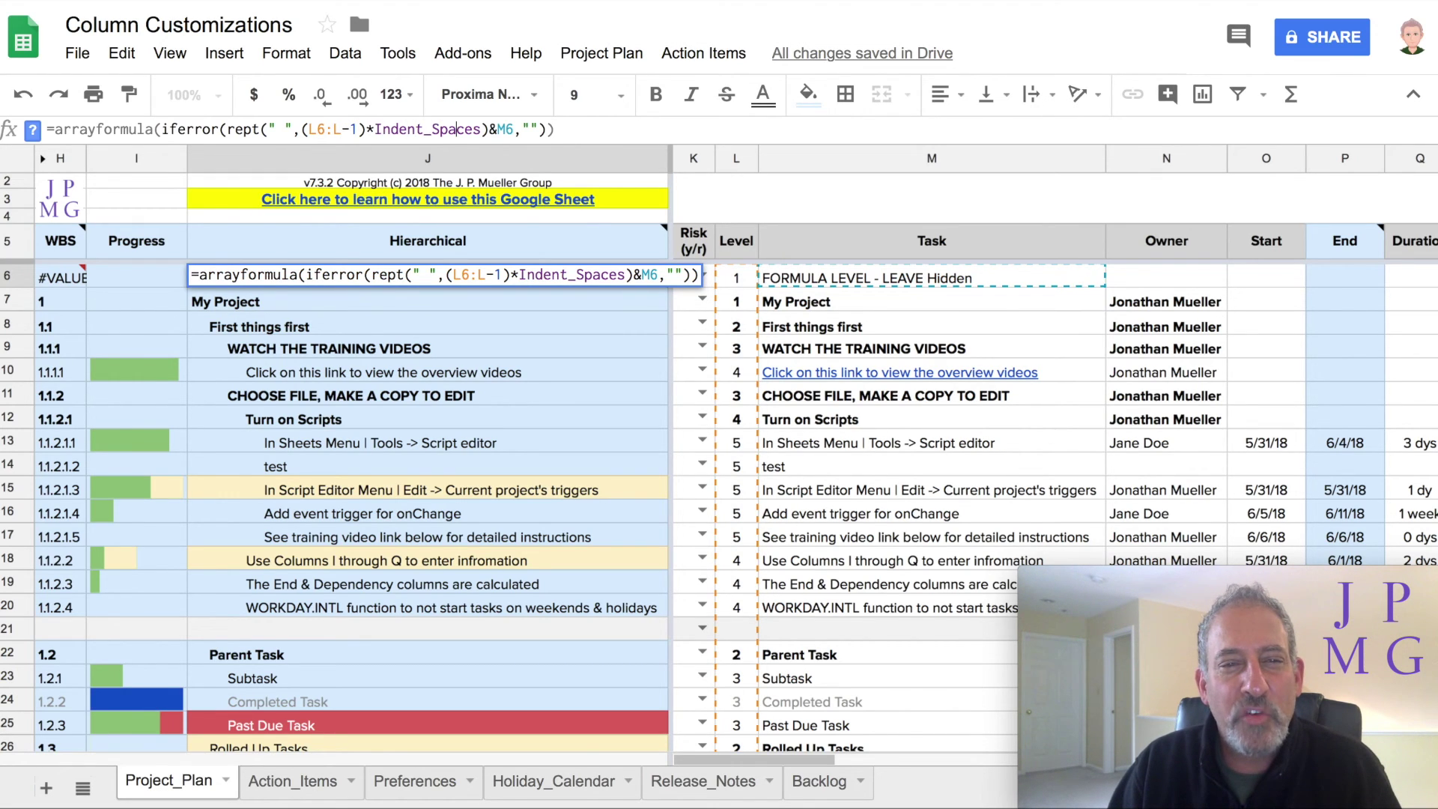
click(504, 129)
text(:M)
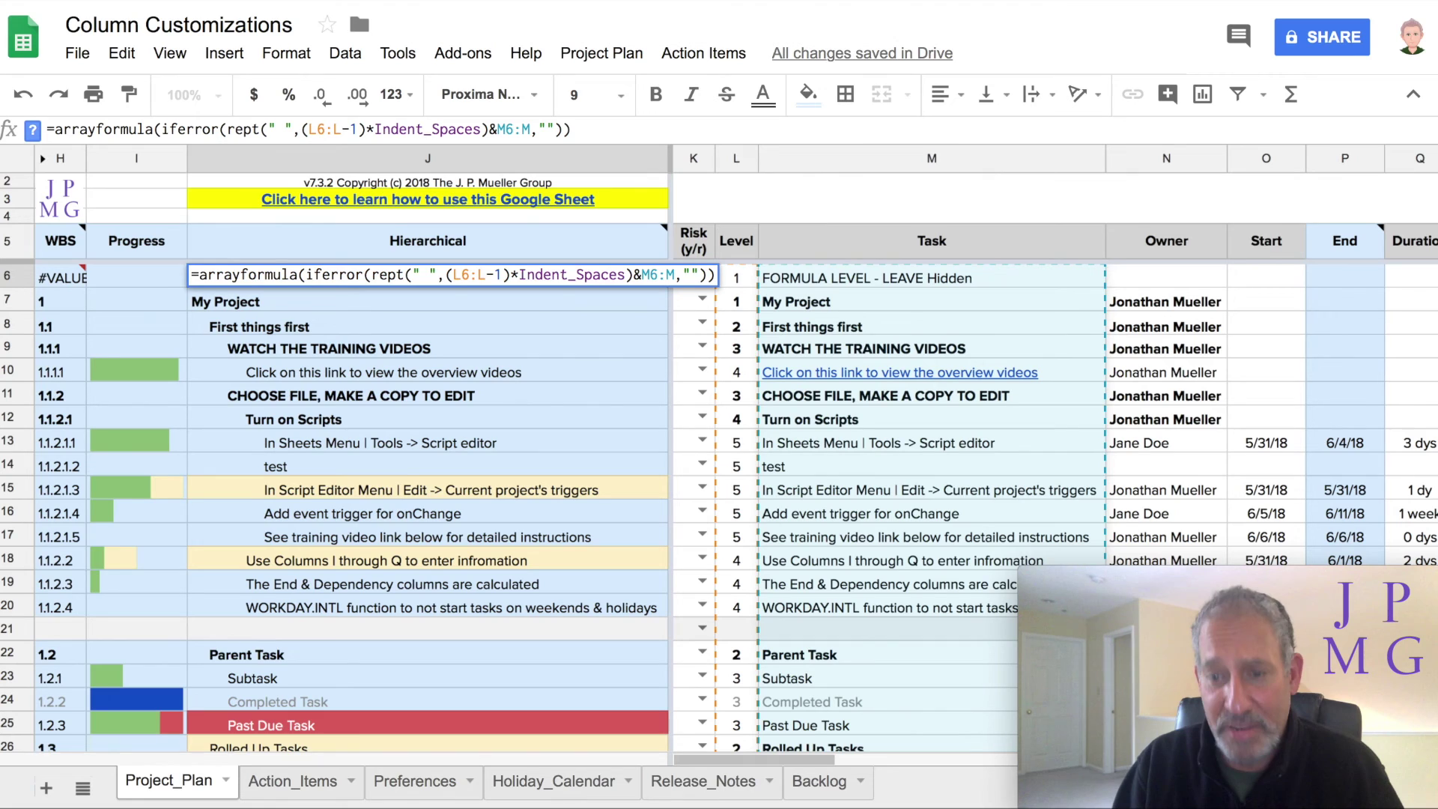
Step: Commit the ARRAYFORMULA in J6 and step through the cells below it
key(Return)
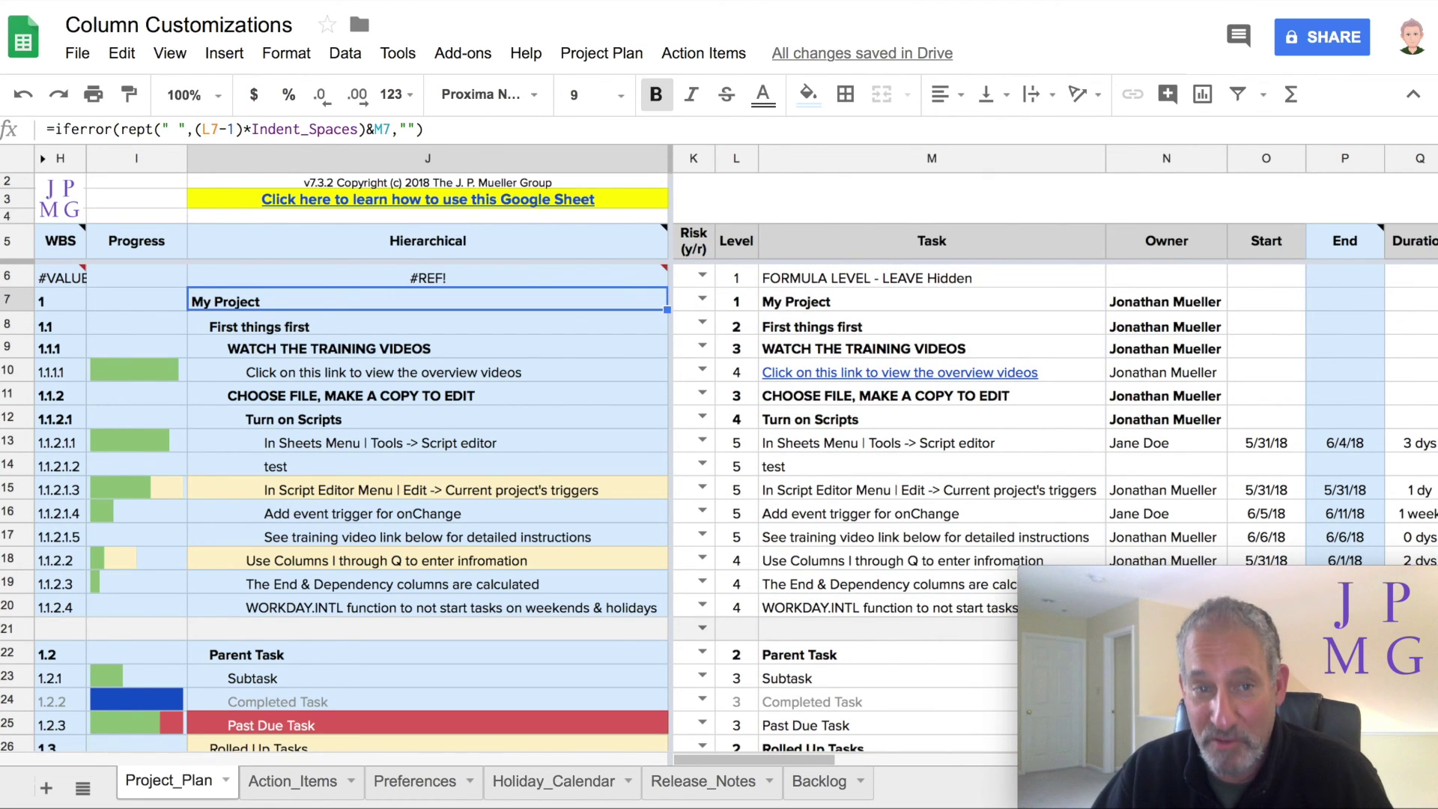
key(Up)
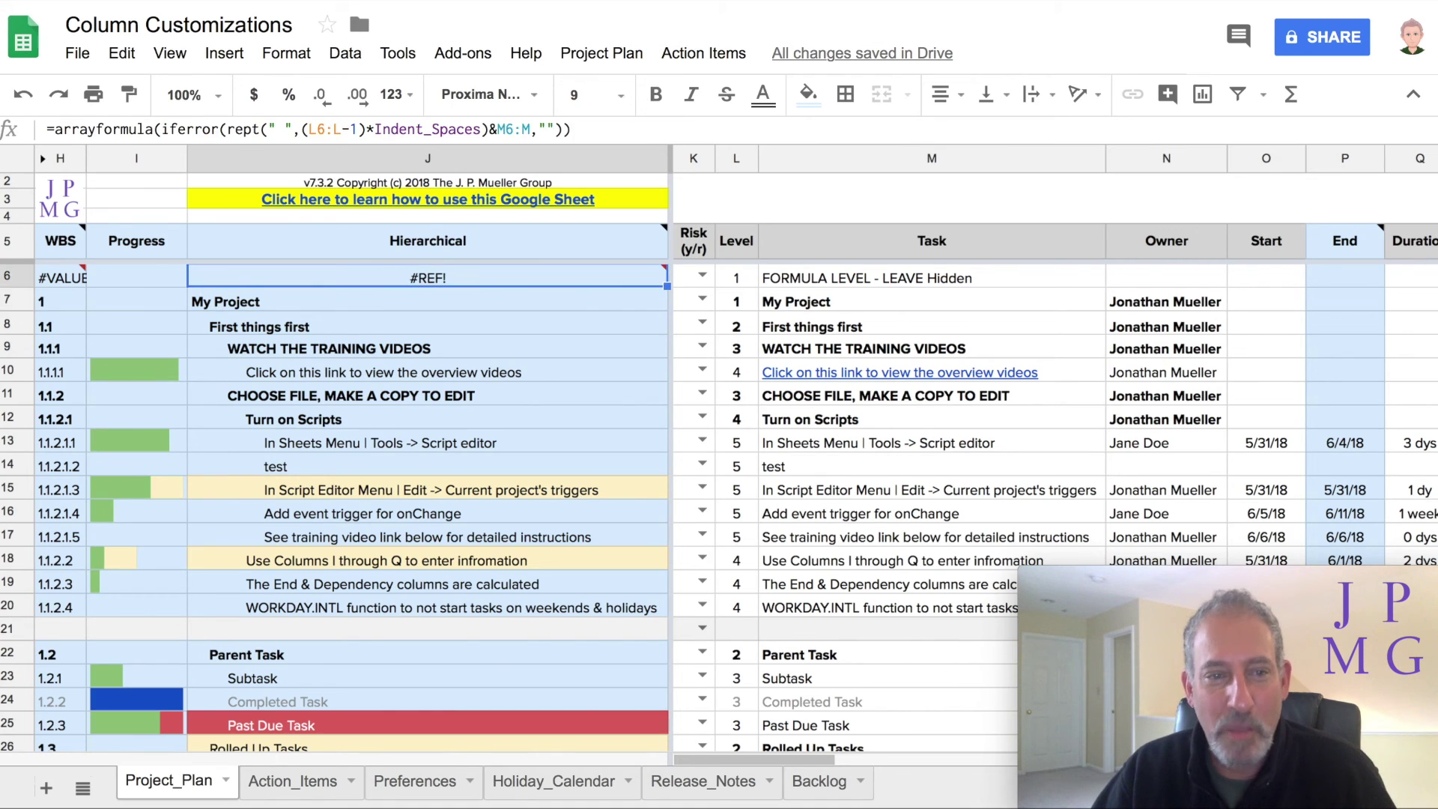
key(Down)
key(Down)
key(Down)
key(Down)
key(Up)
key(Up)
key(Up)
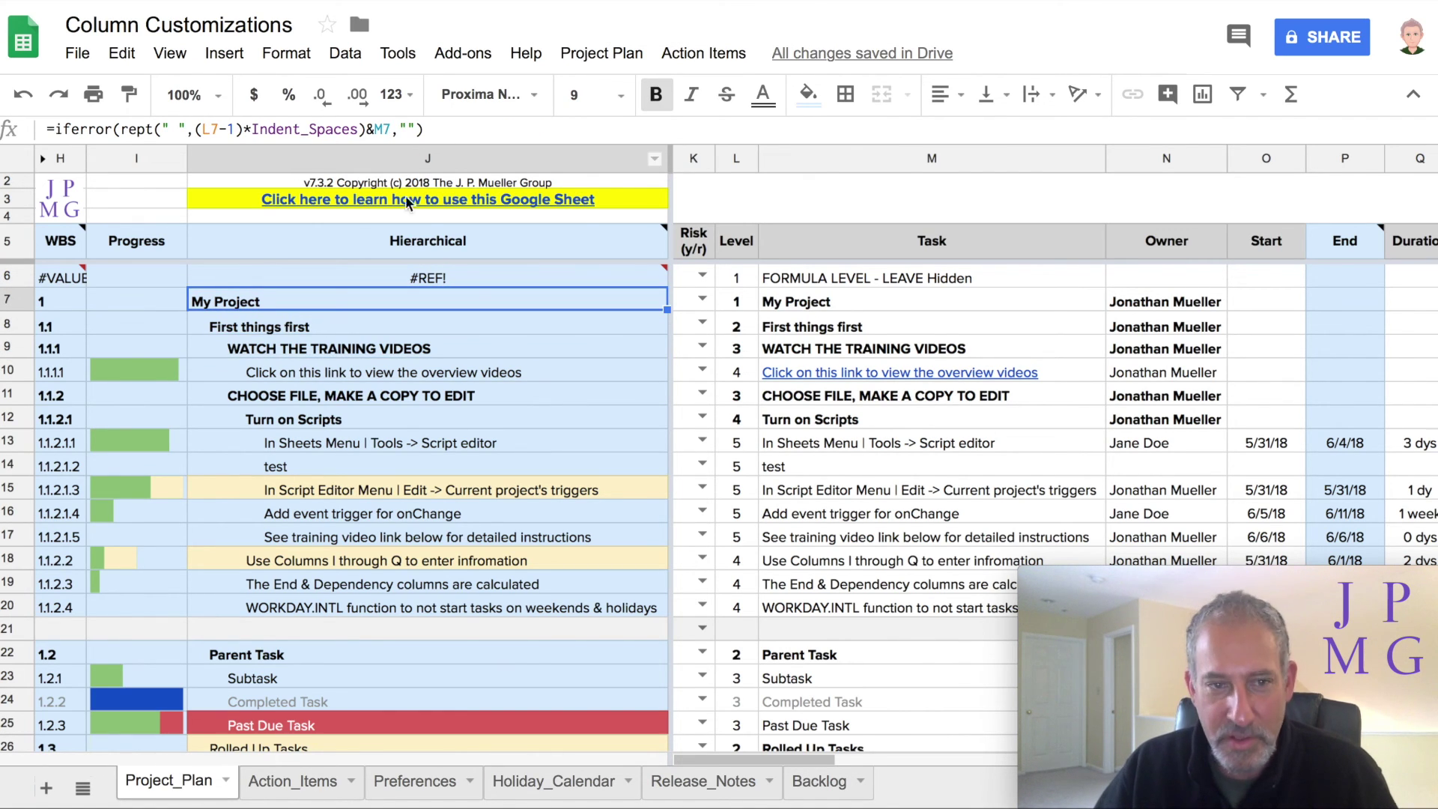
Step: Clear the old per-row formulas from J7:J87
scroll(397, 426, down, 12)
scroll(399, 525, down, 8)
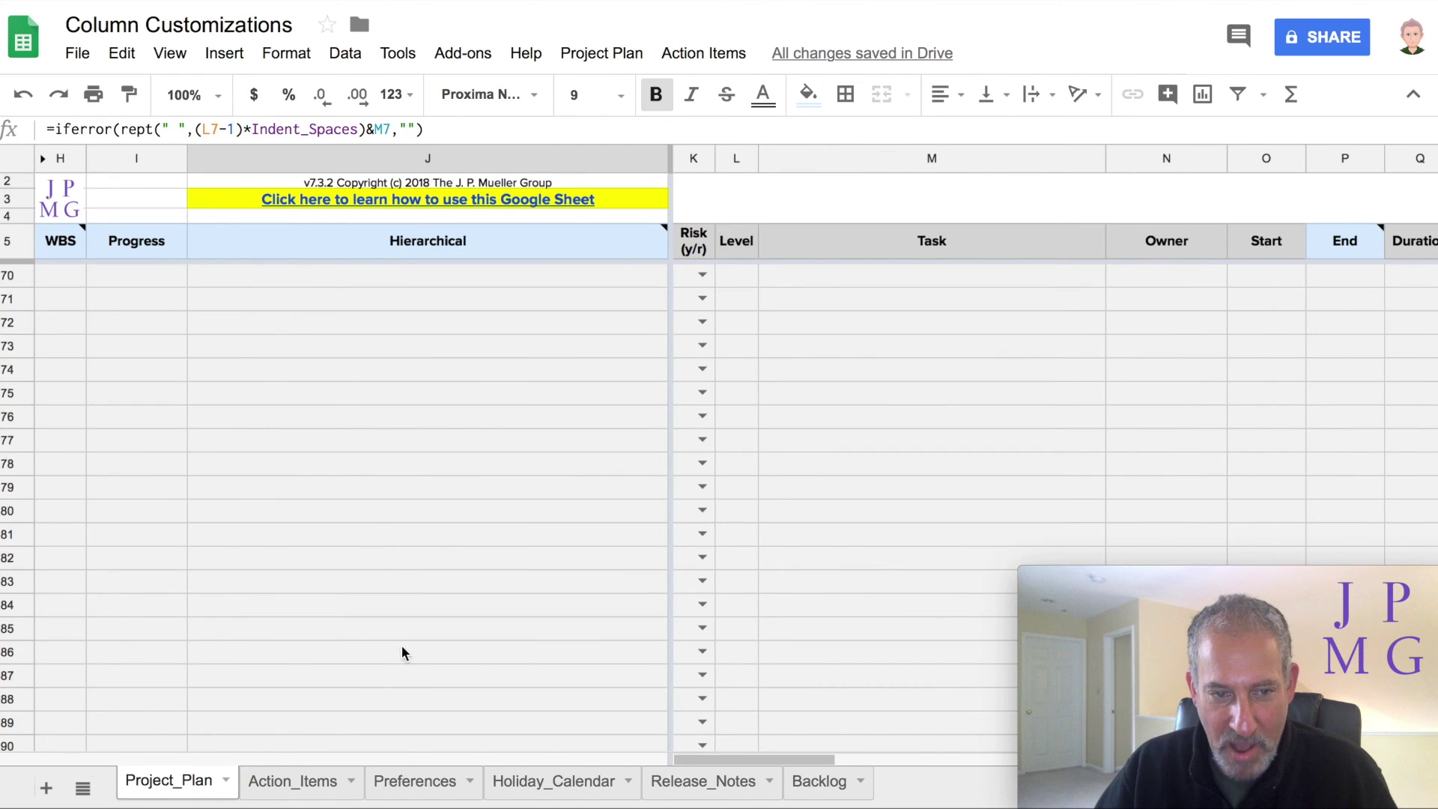
shift+click(401, 676)
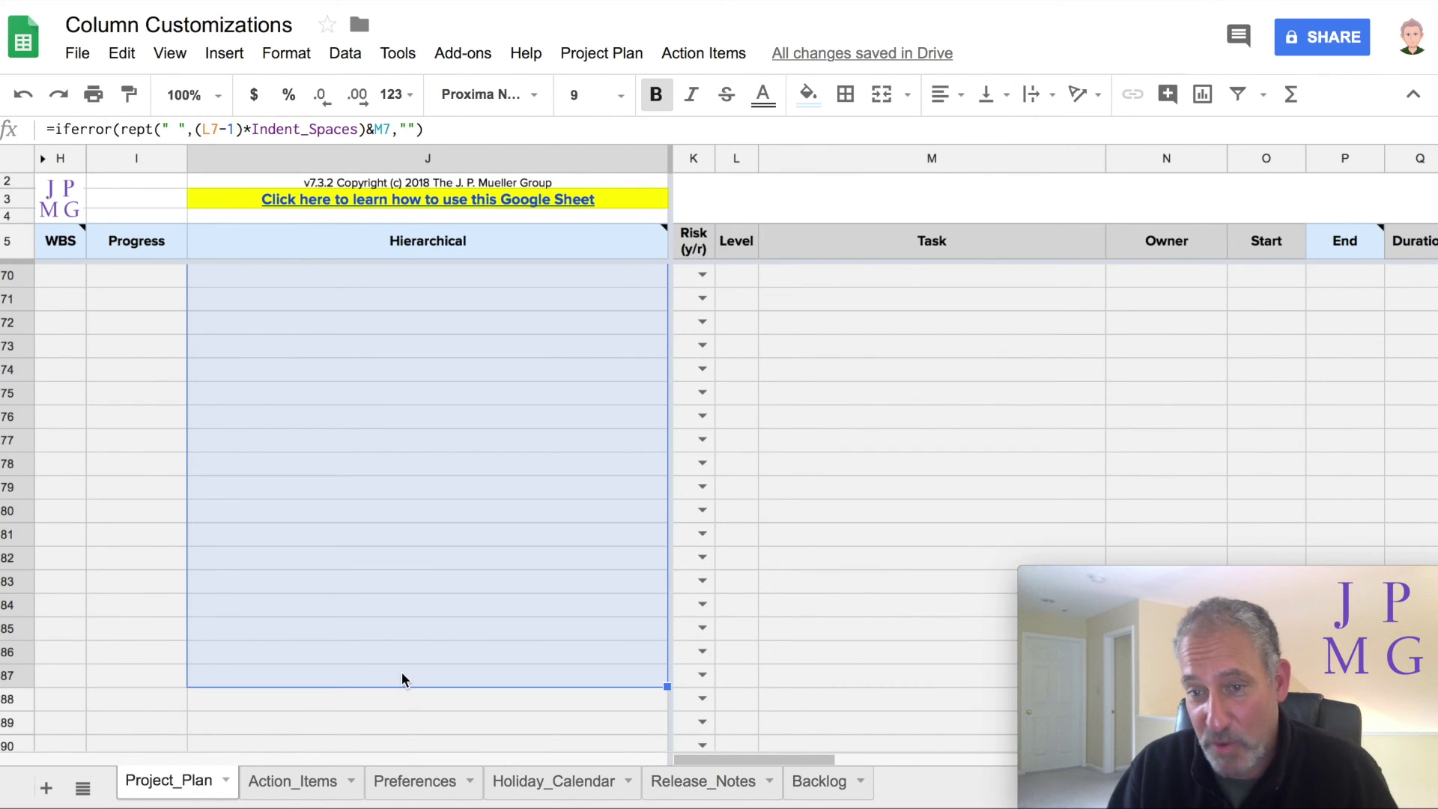
key(ctrl+d)
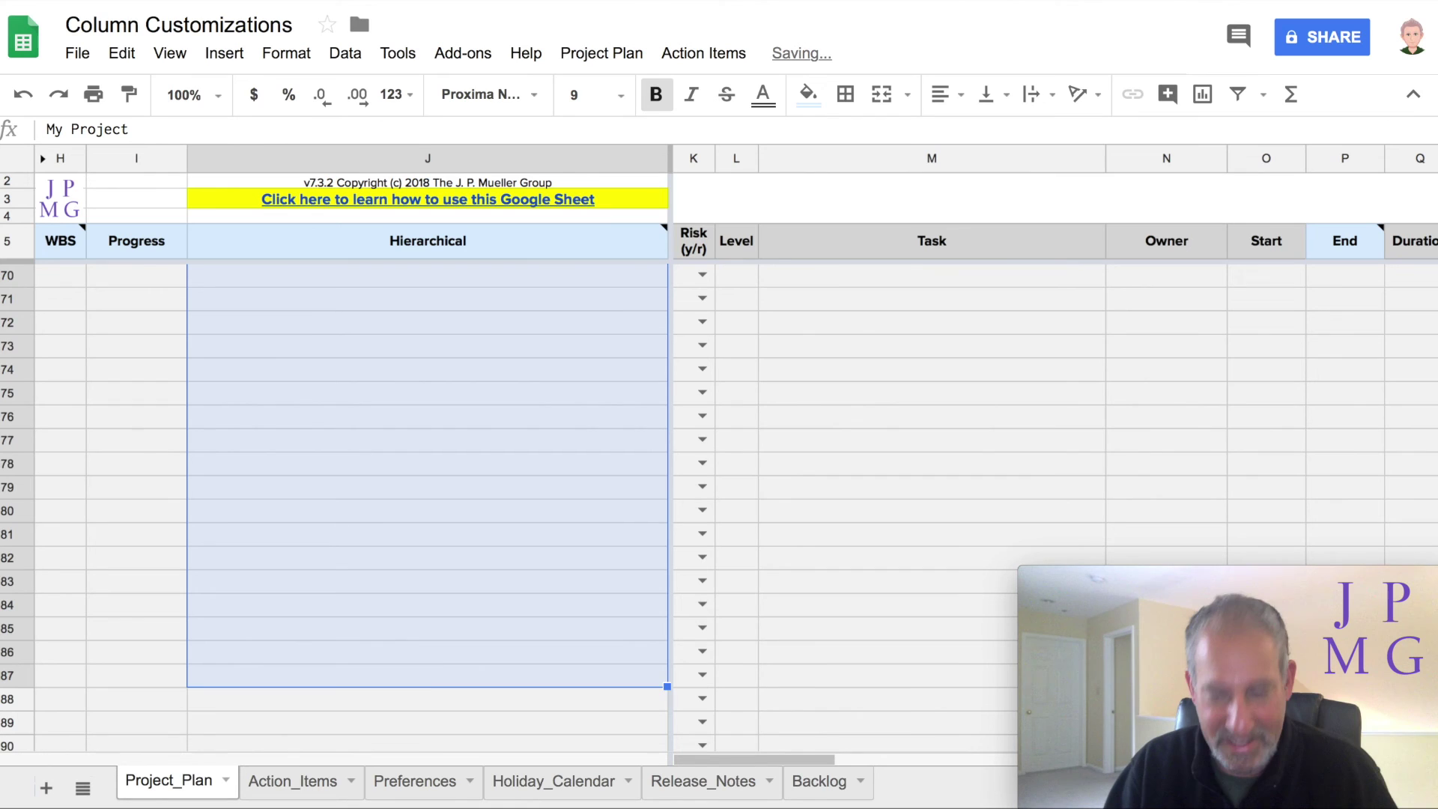
scroll(402, 679, up, 15)
scroll(428, 510, up, 5)
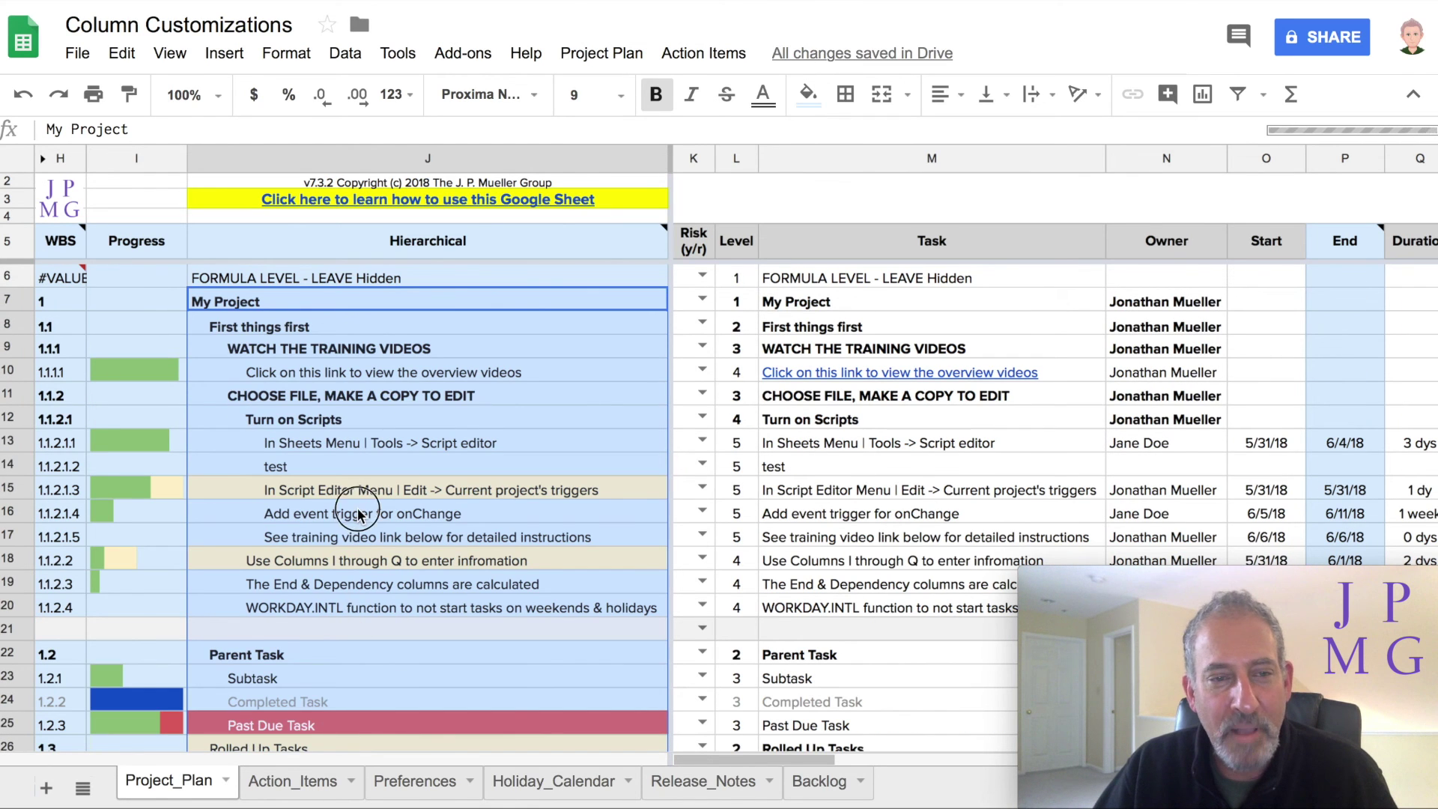
Step: Spot-check J16, J7, J8 and down to J19, then view J6's array formula
click(358, 514)
click(348, 297)
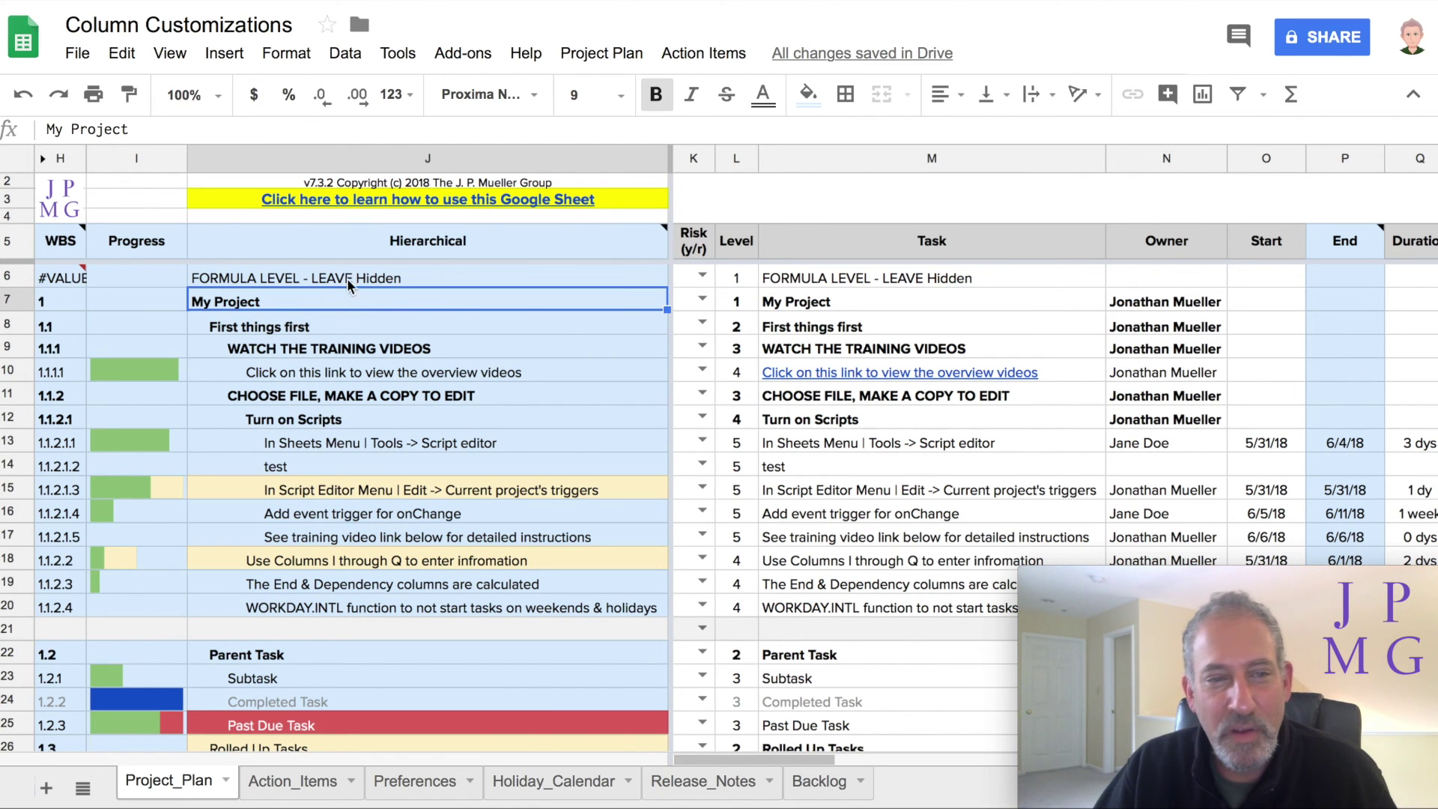
click(341, 320)
key(Down)
key(Down)
key(Down)
key(Down)
key(Down)
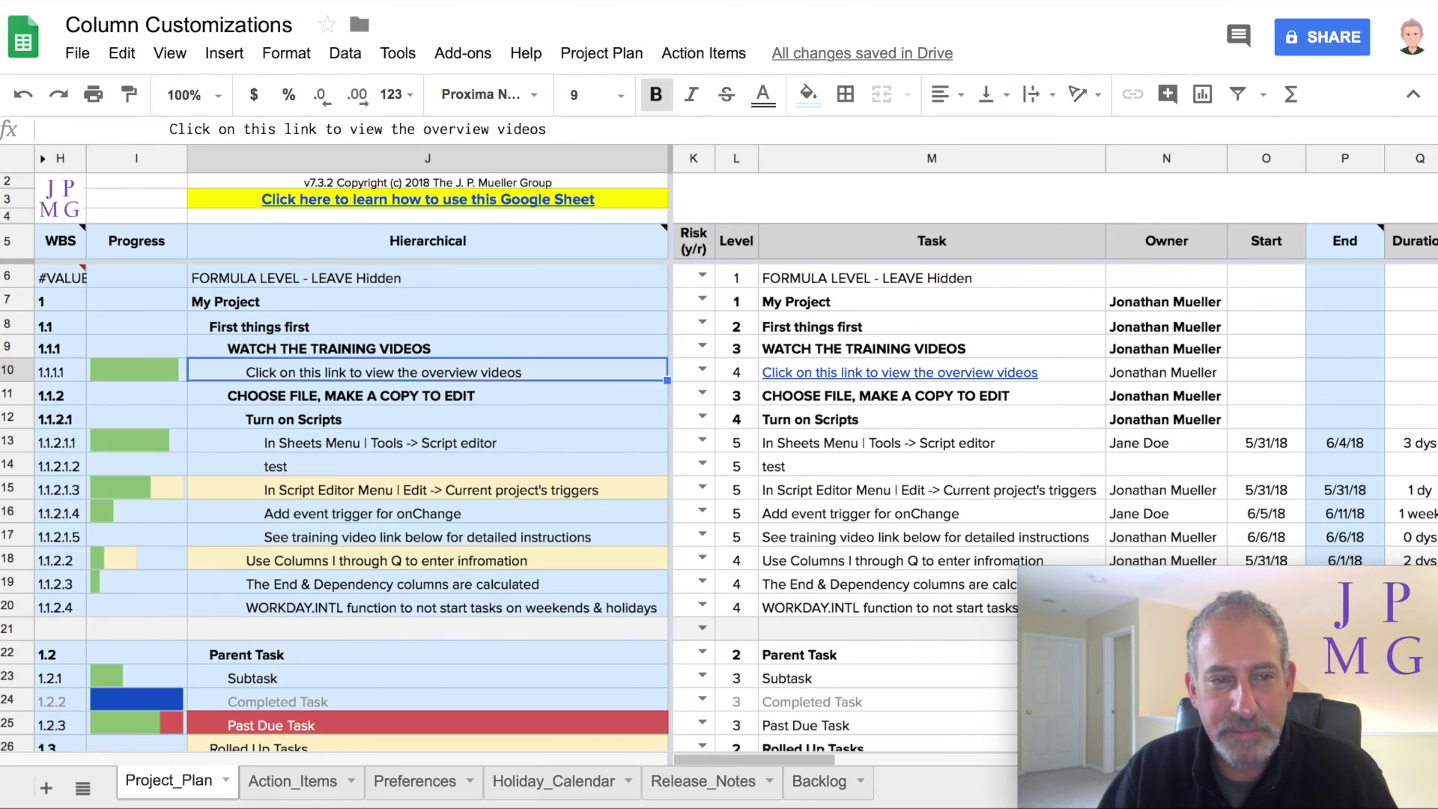
key(Down)
key(Down)
key(Down)
key(Down)
key(Down)
key(Down)
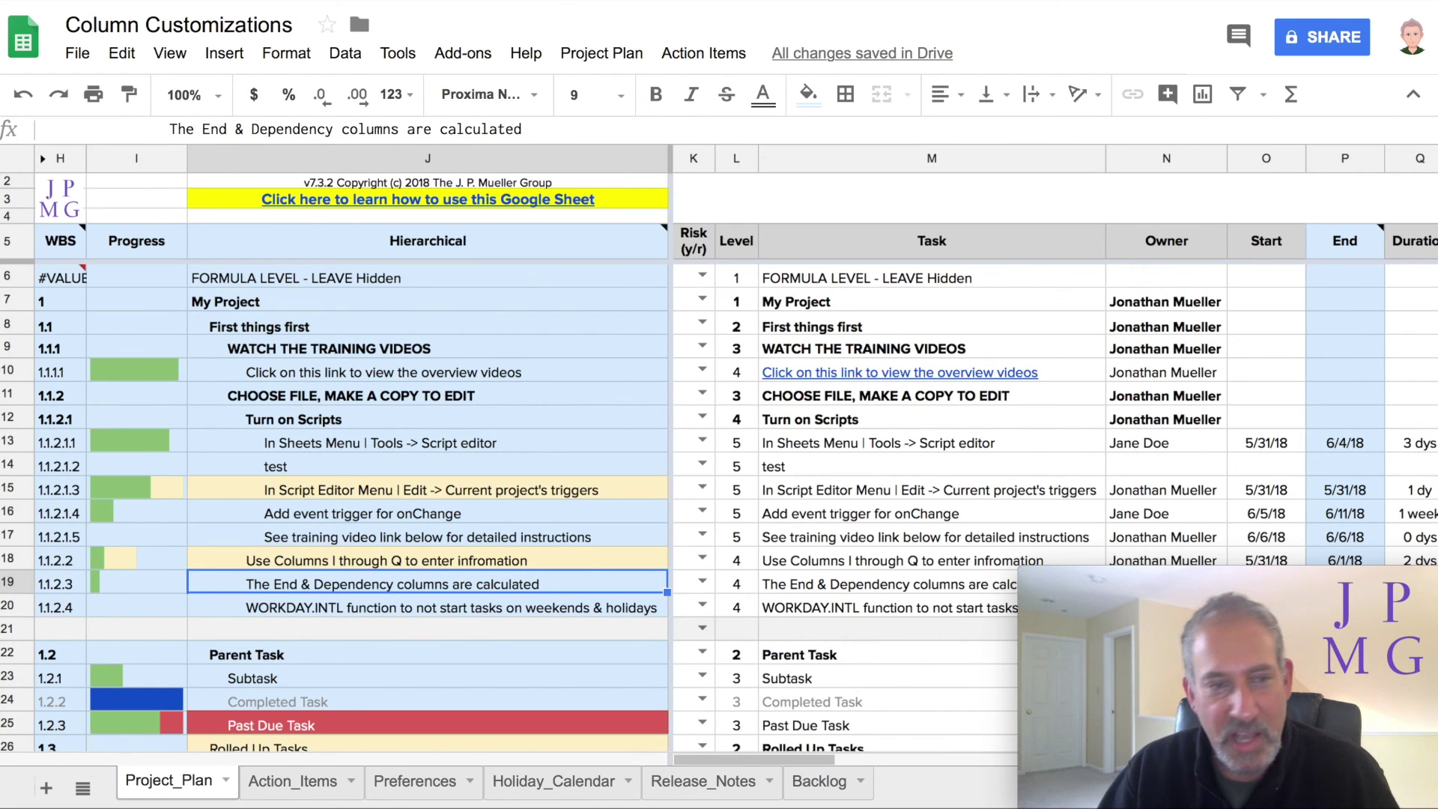
click(298, 278)
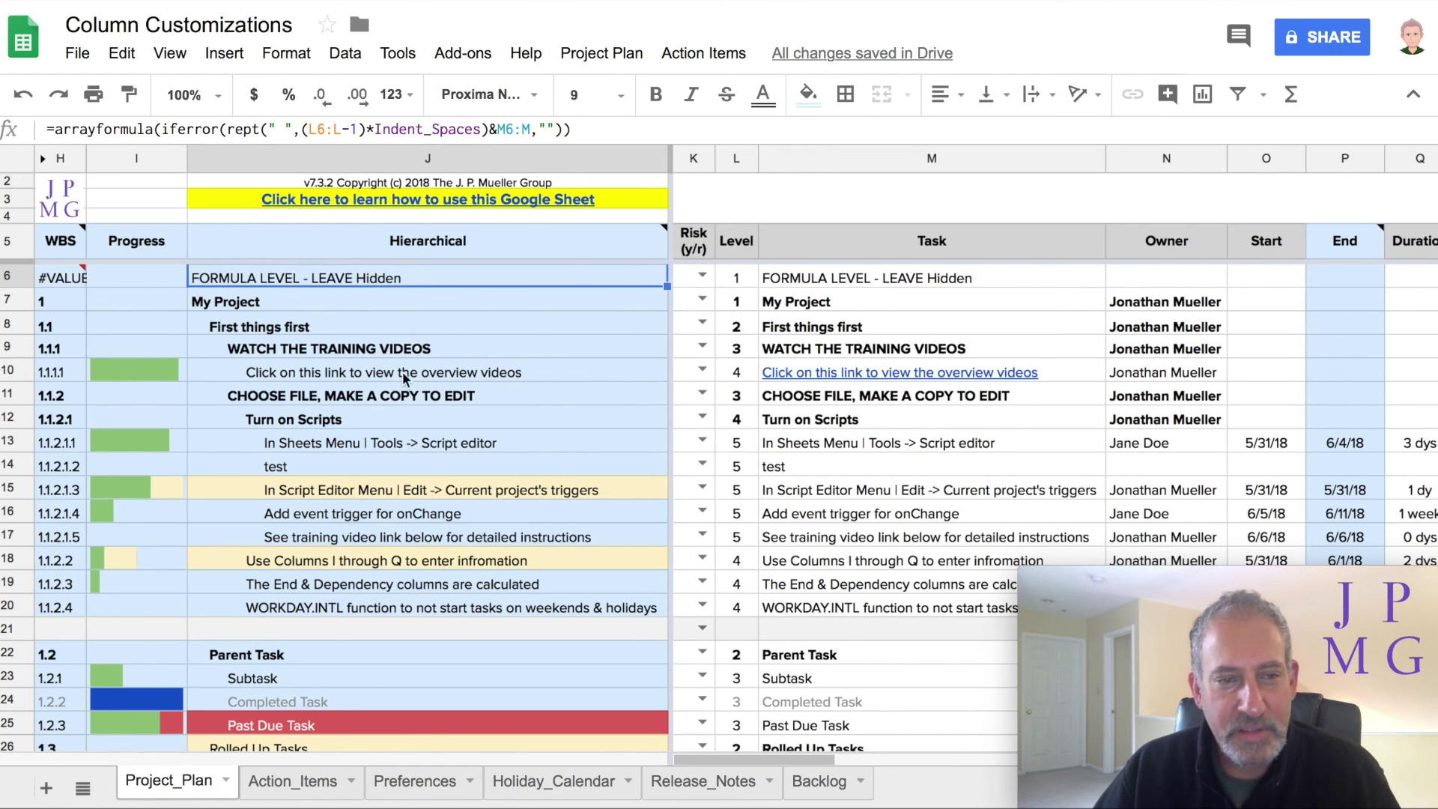
Step: Insert a blank row above row 15 and enter the task 'another test' in M15
right_click(10, 489)
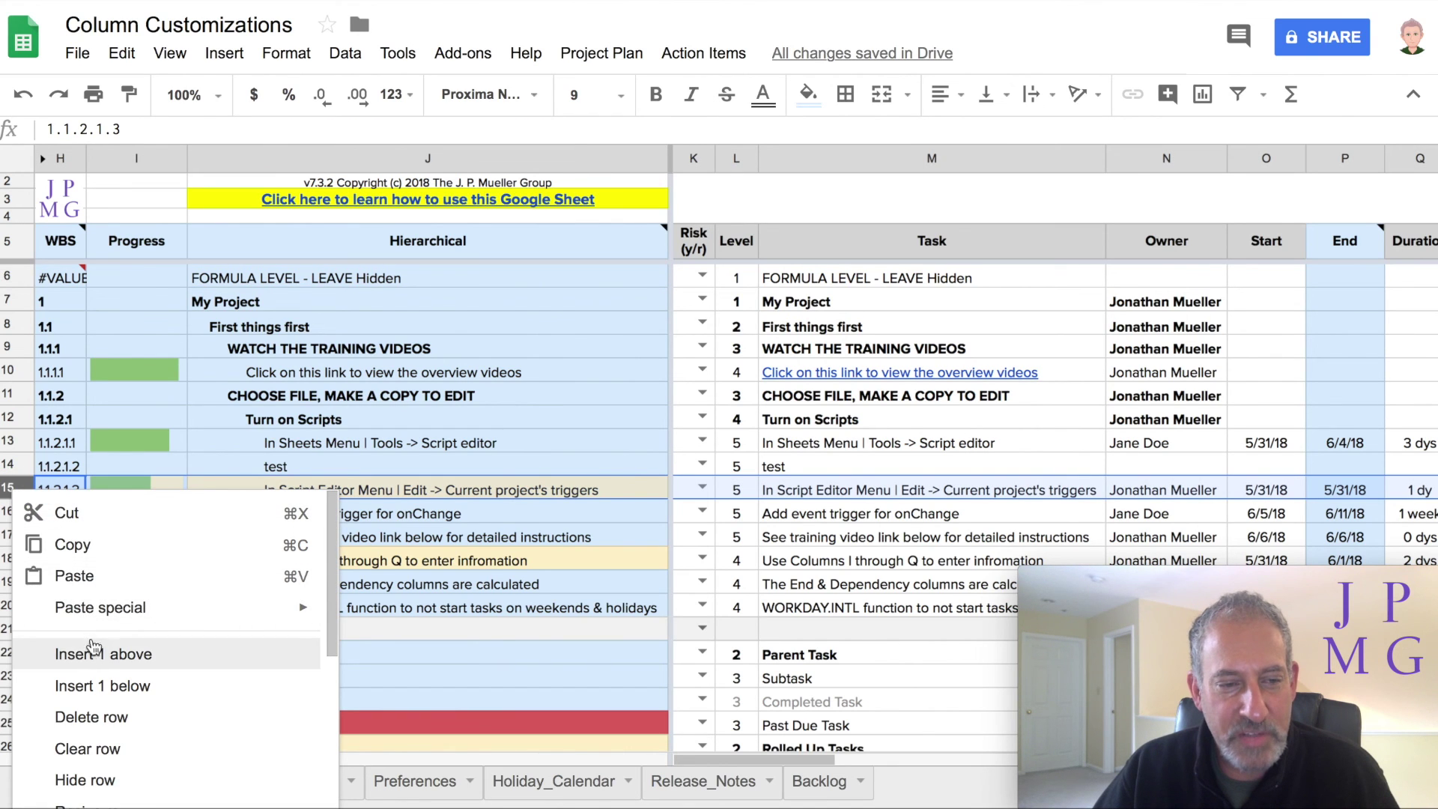
click(99, 654)
click(821, 490)
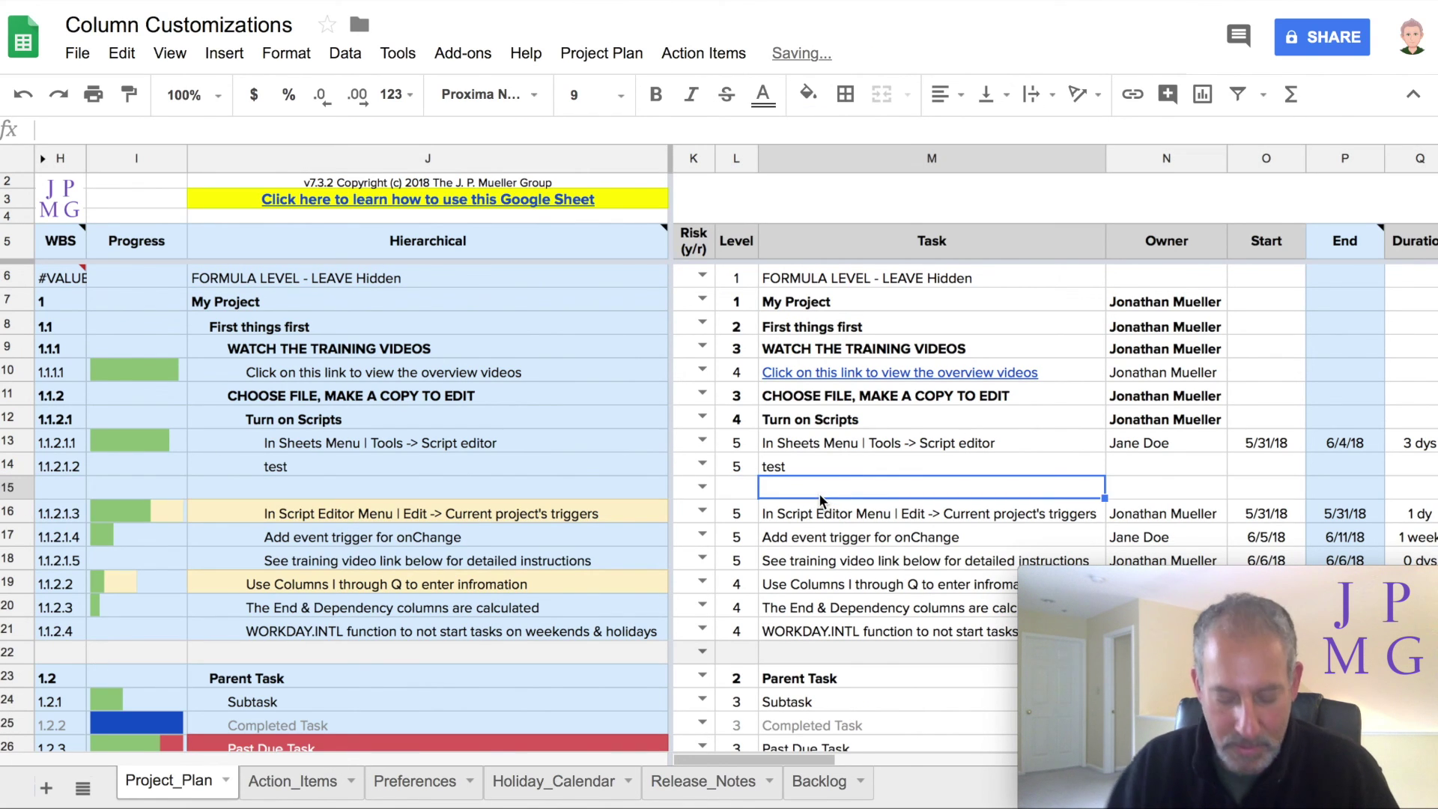
text(another test)
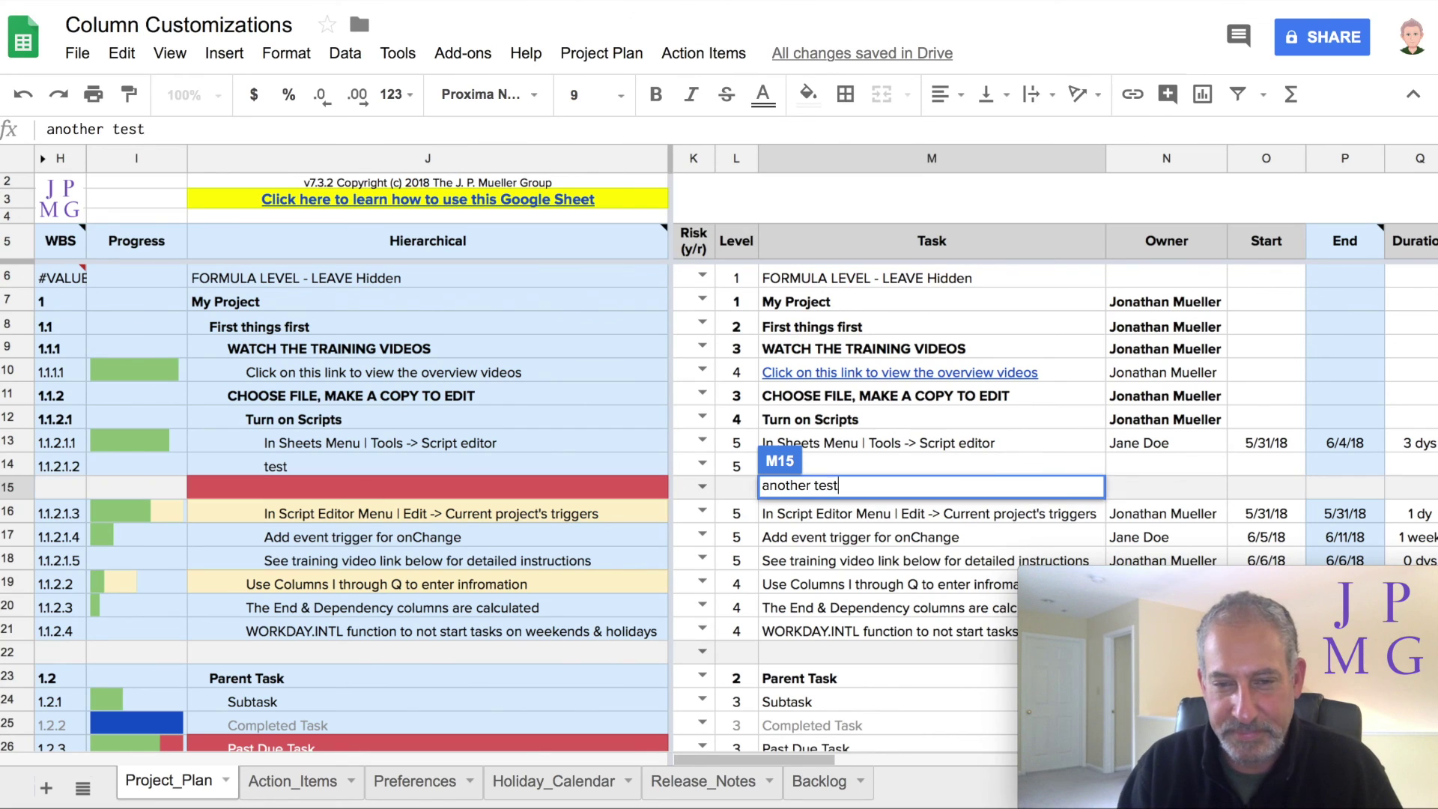
Step: Set L15 to Level 5 and check the ARRAYFORMULA in J6 indents the new task
click(737, 488)
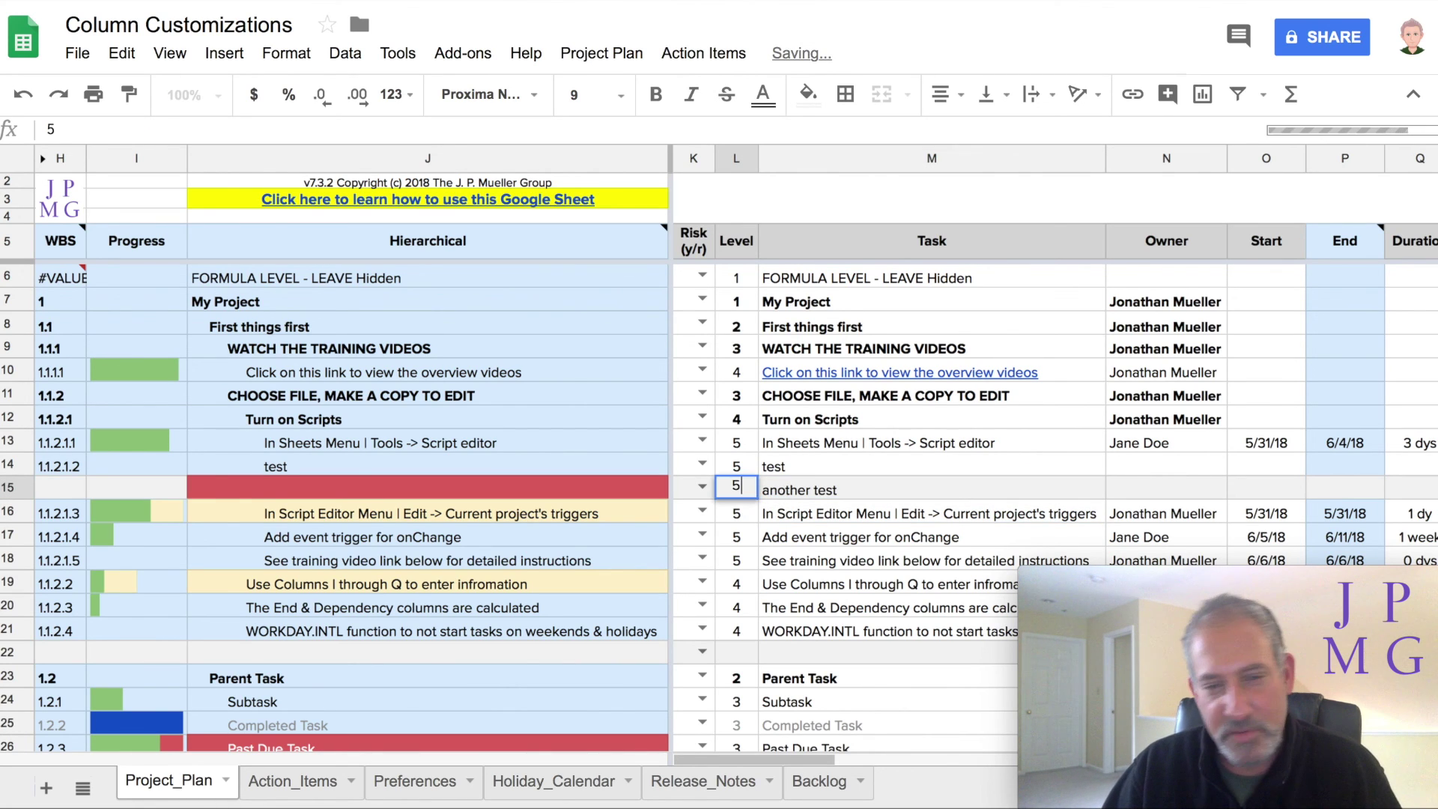
text(5)
key(Return)
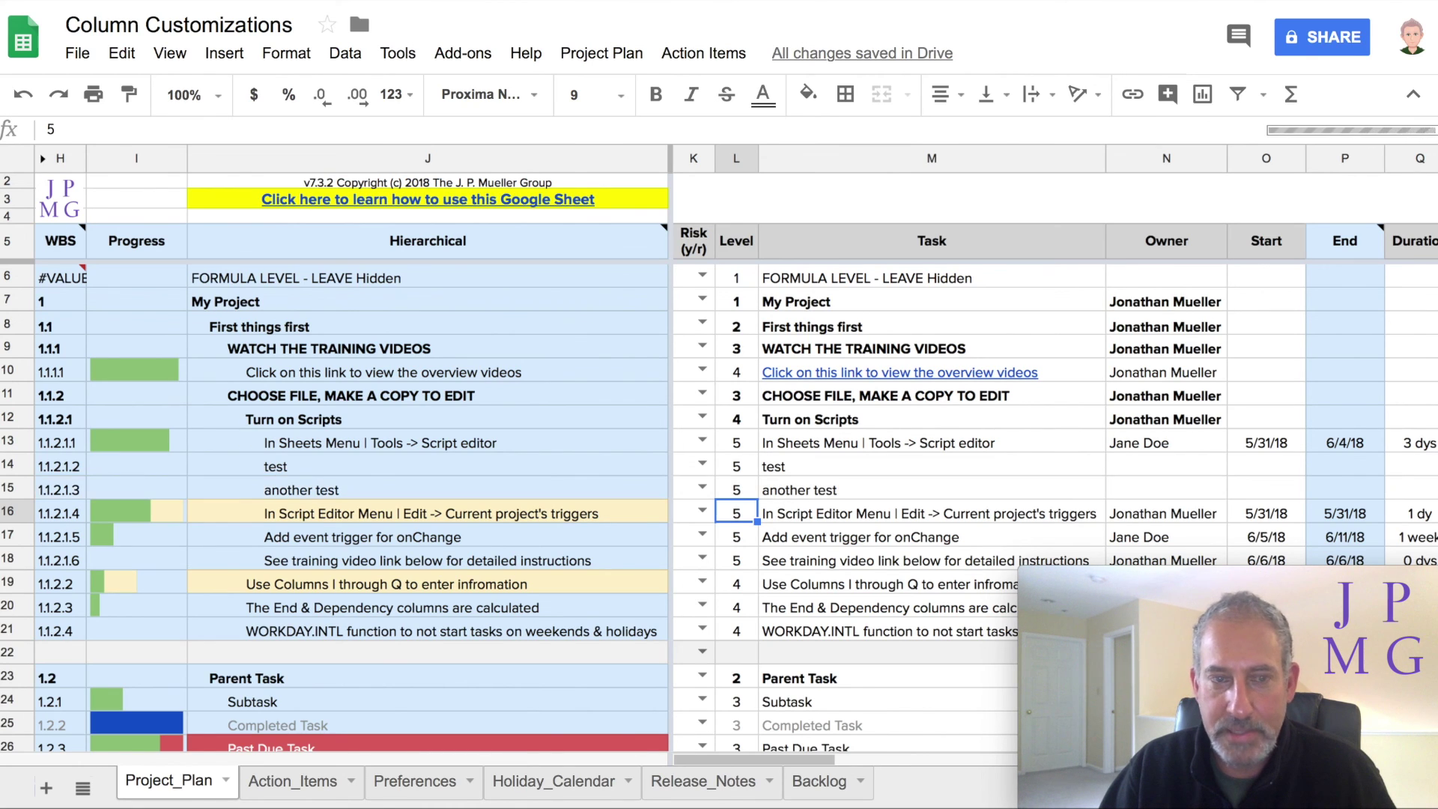
key(Up)
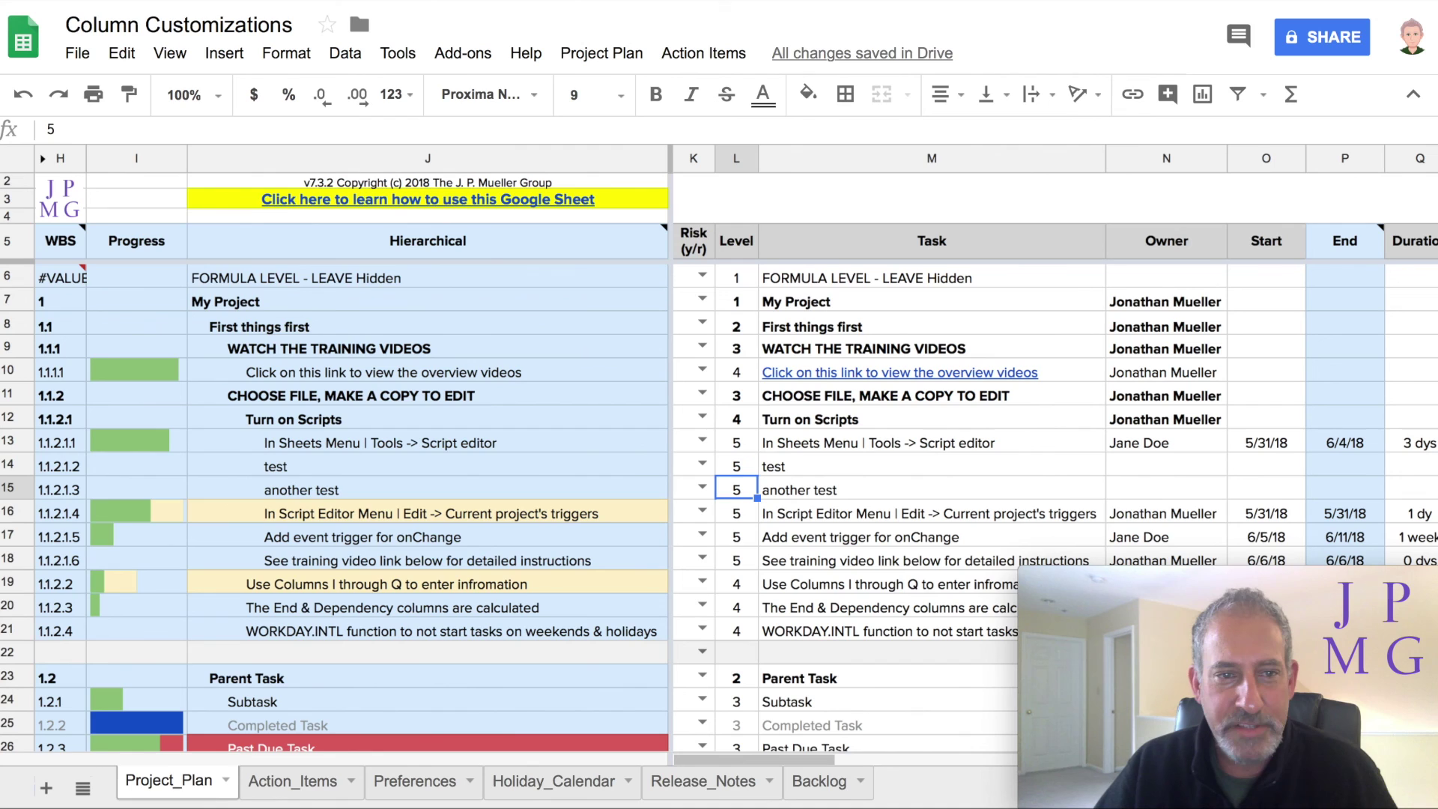
click(452, 288)
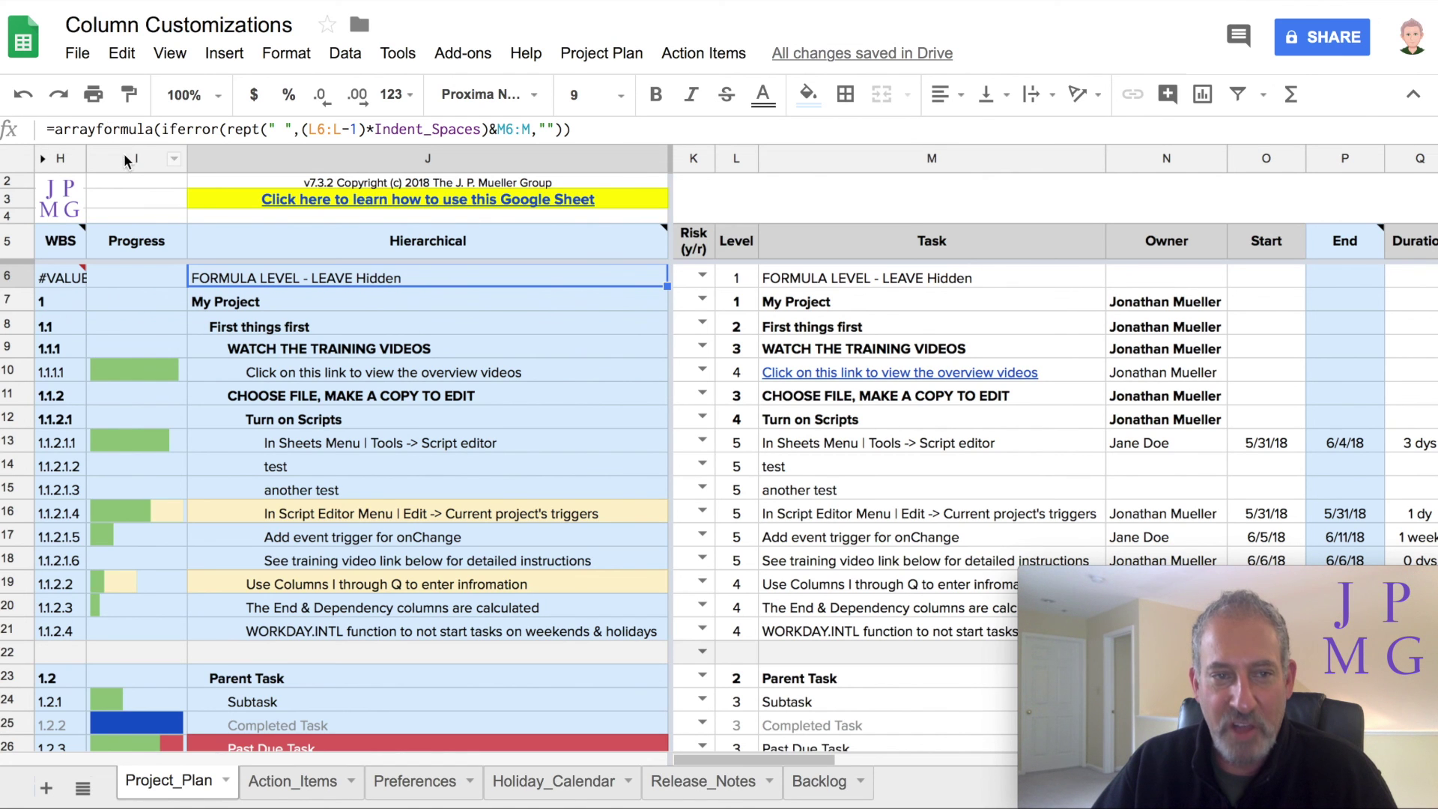
mouse_move(213, 261)
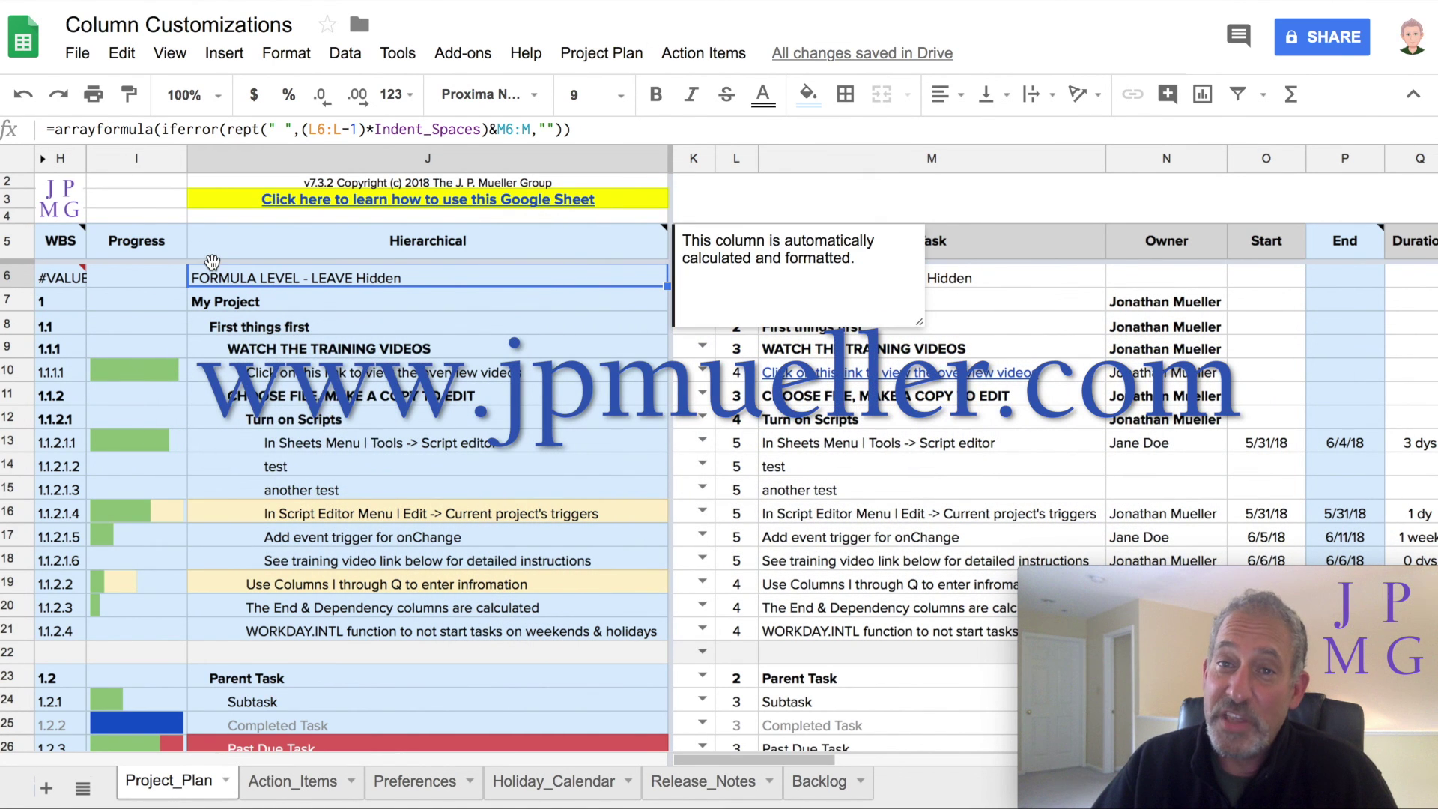